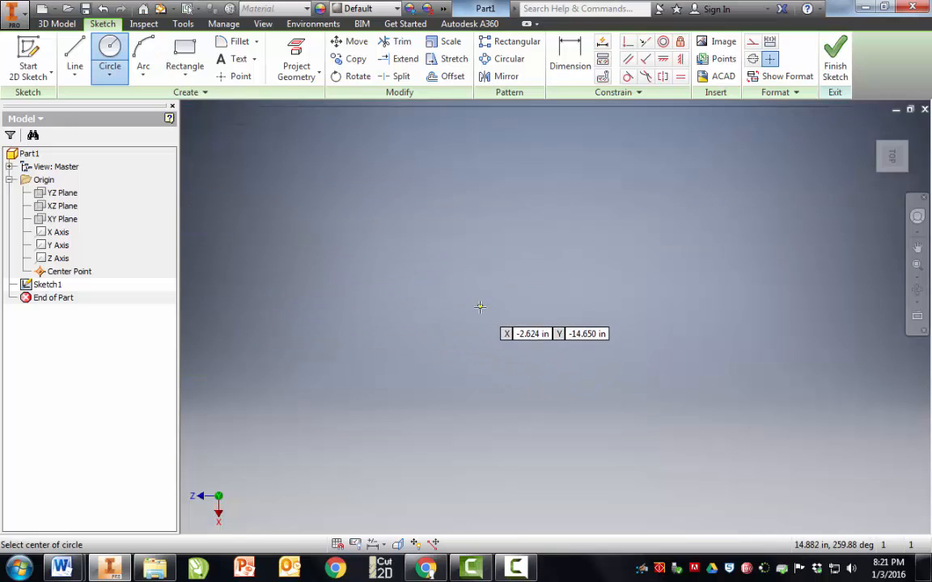
- Sketch a circle and draw a horizontal line across its full diameter
click(413, 302)
click(537, 337)
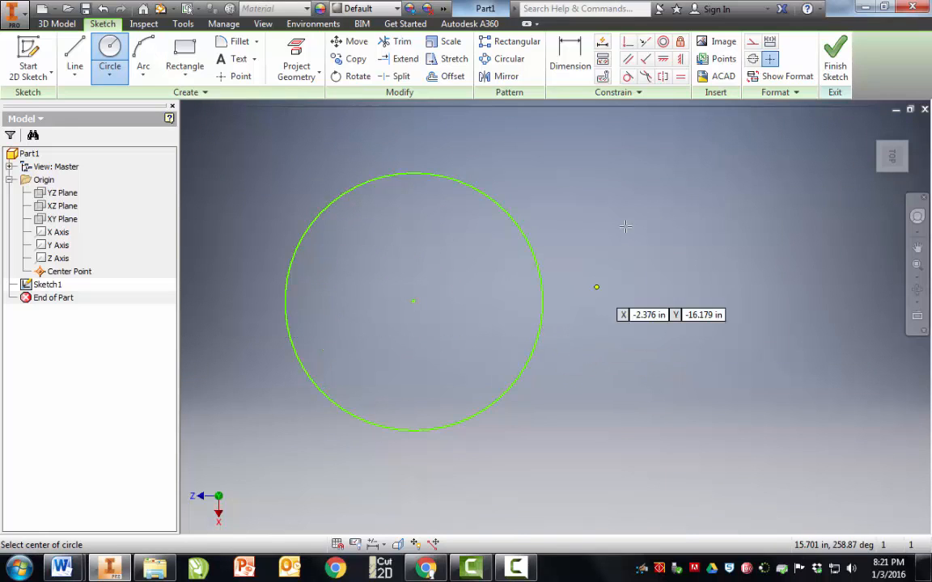
key(l)
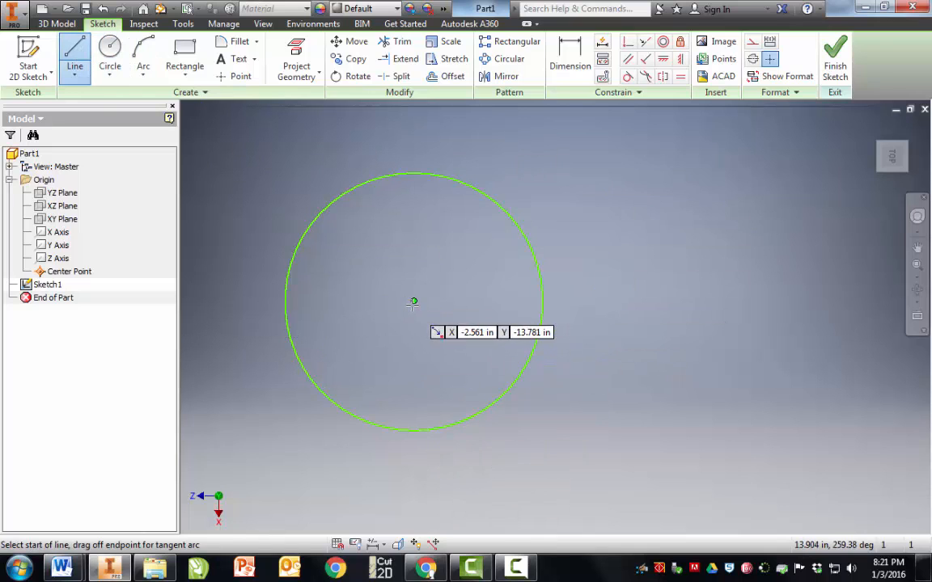
click(286, 301)
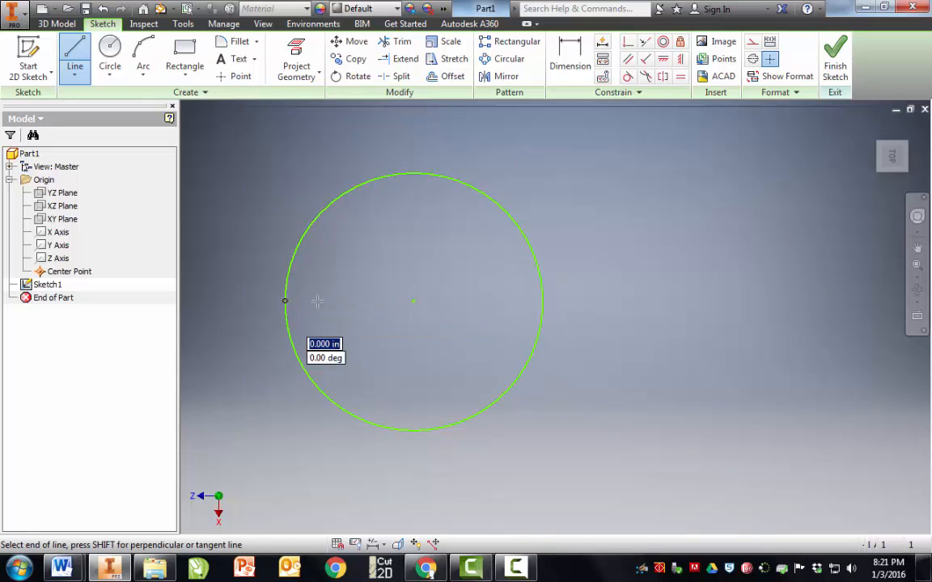
double_click(542, 302)
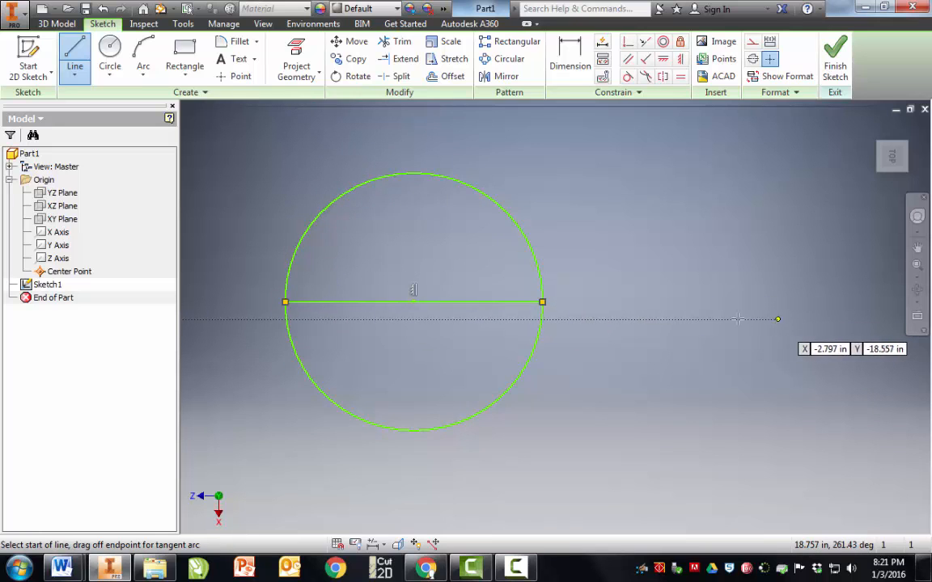
key(Escape)
- Draw a slanted line from the circle's lower-left edge across the circle to a point outside, up and to the right
key(l)
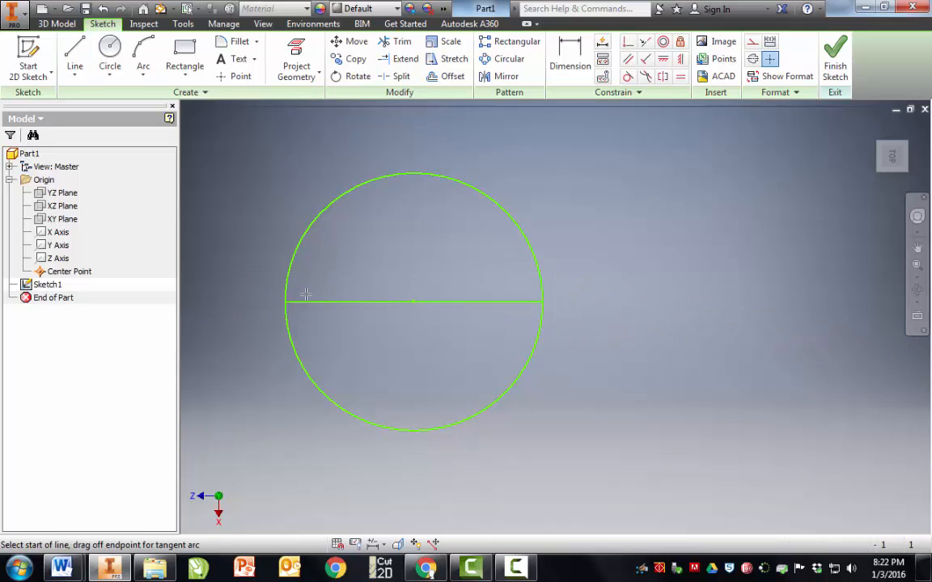
click(368, 421)
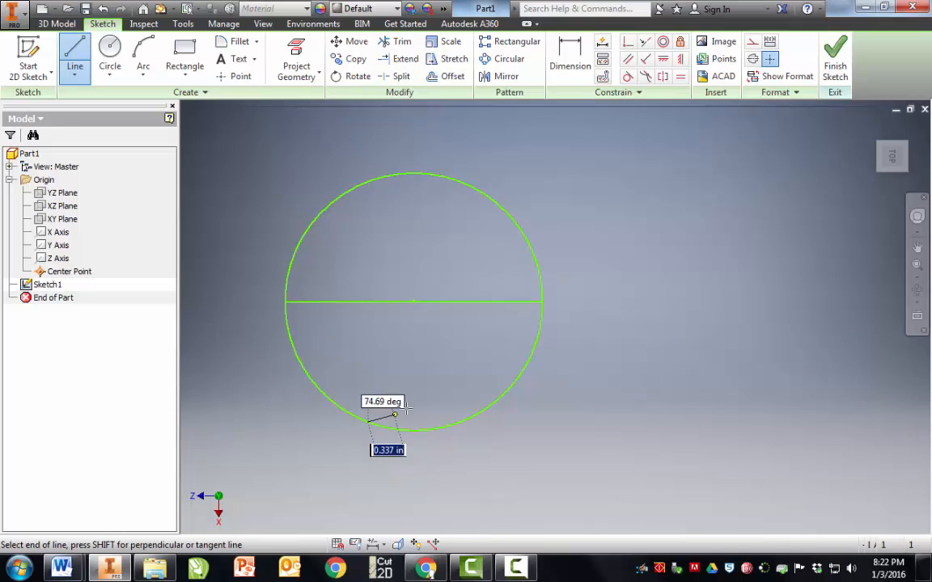
click(803, 211)
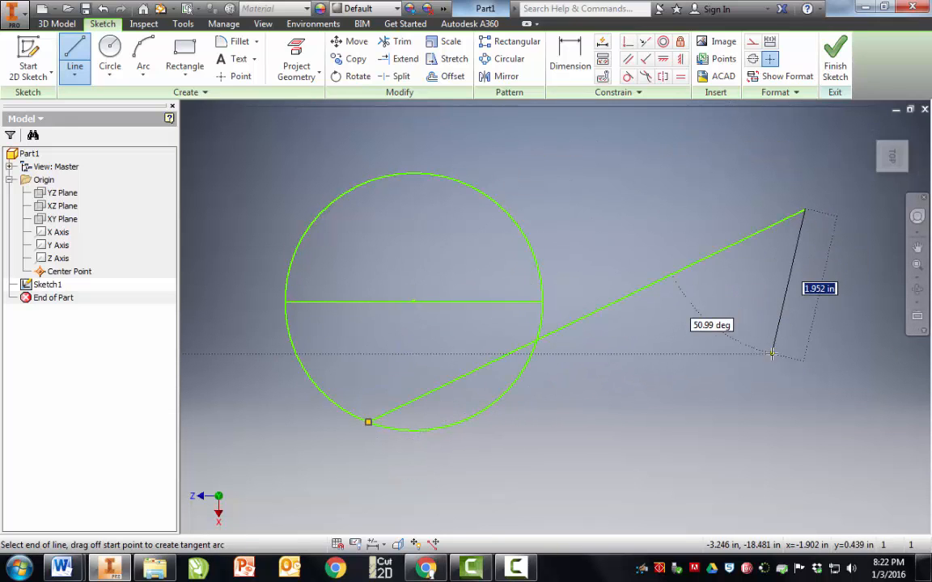
key(Escape)
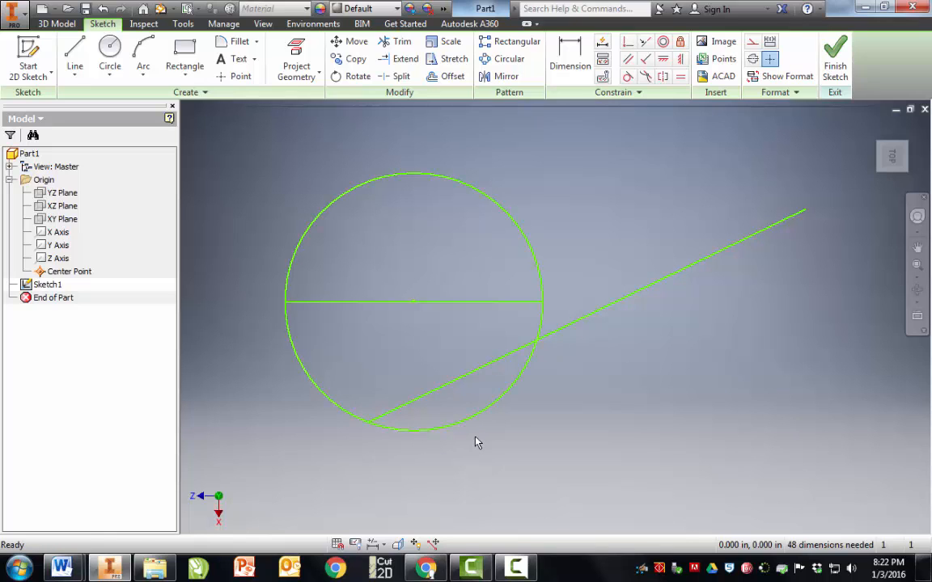
- Draw a second slanted line from the circle's lower-right edge, running outward just below the first slanted line
key(l)
click(477, 412)
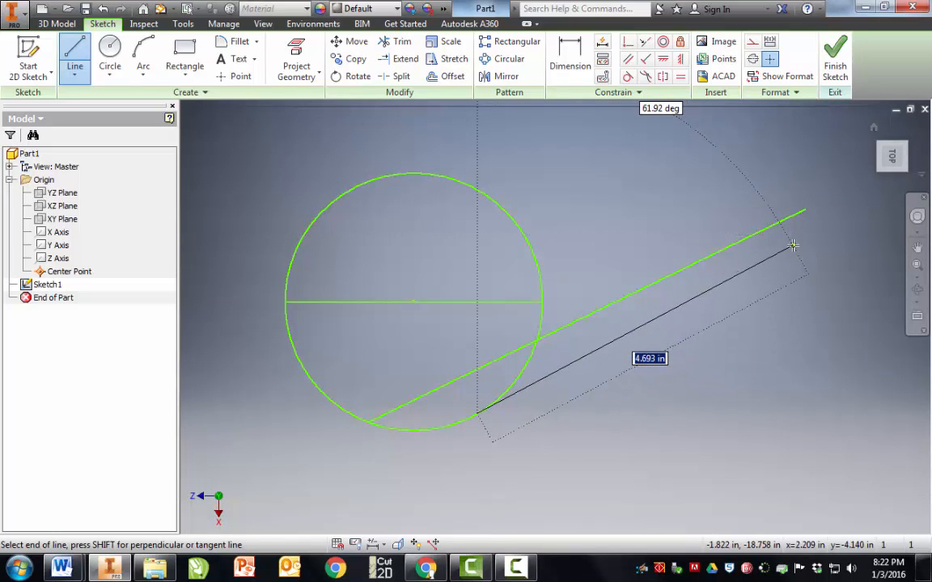
click(788, 236)
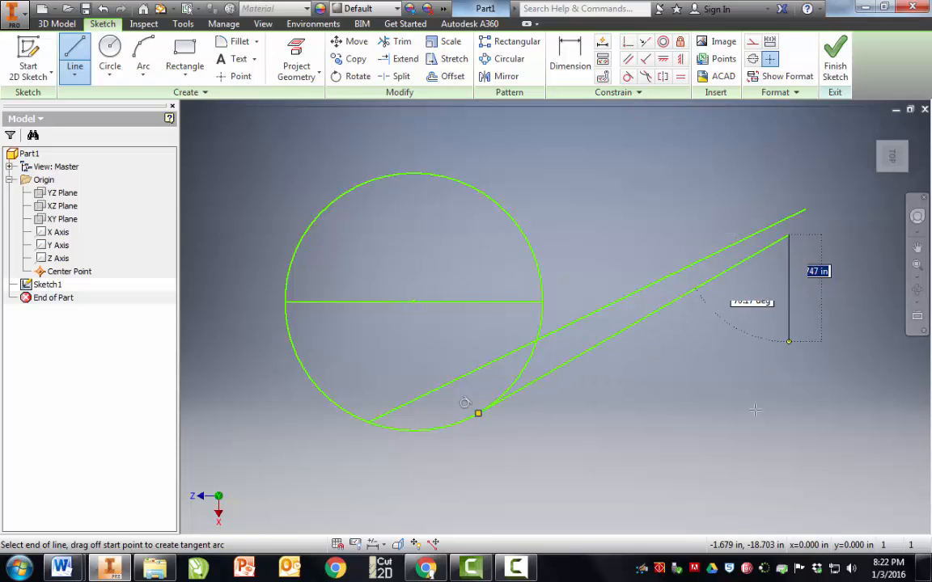
right_click(575, 468)
click(638, 470)
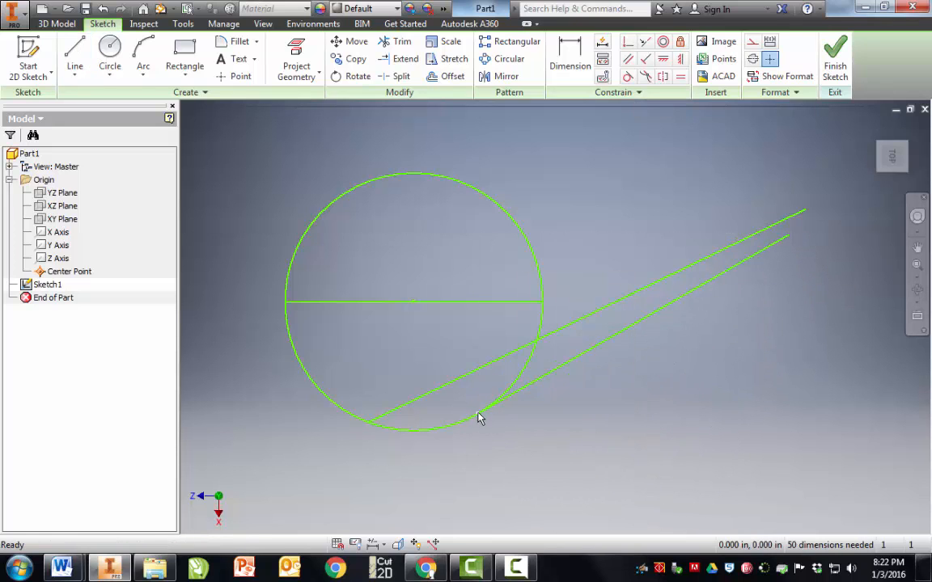
- Draw a tangent line from the second slanted line's start on the circle down and to the left, and check the contact point
click(74, 53)
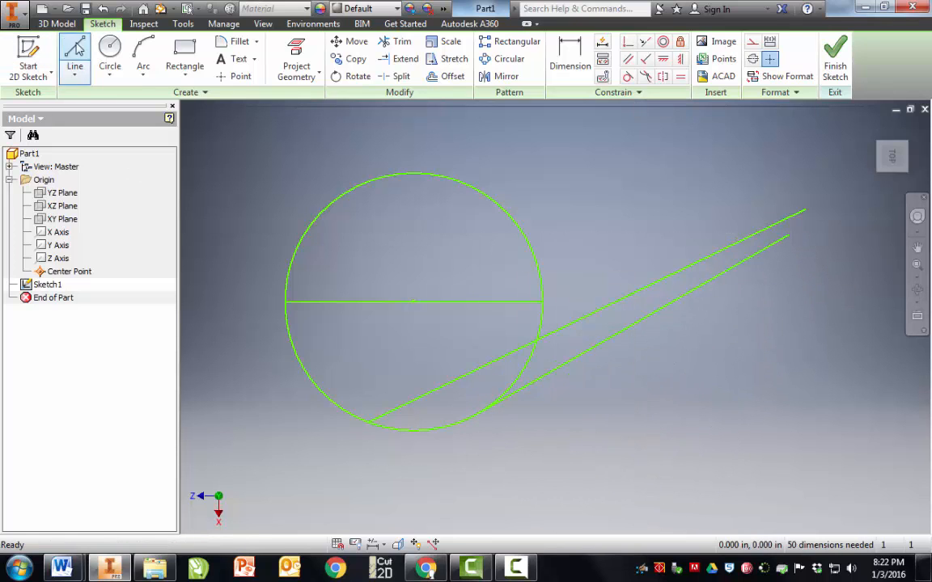
click(477, 415)
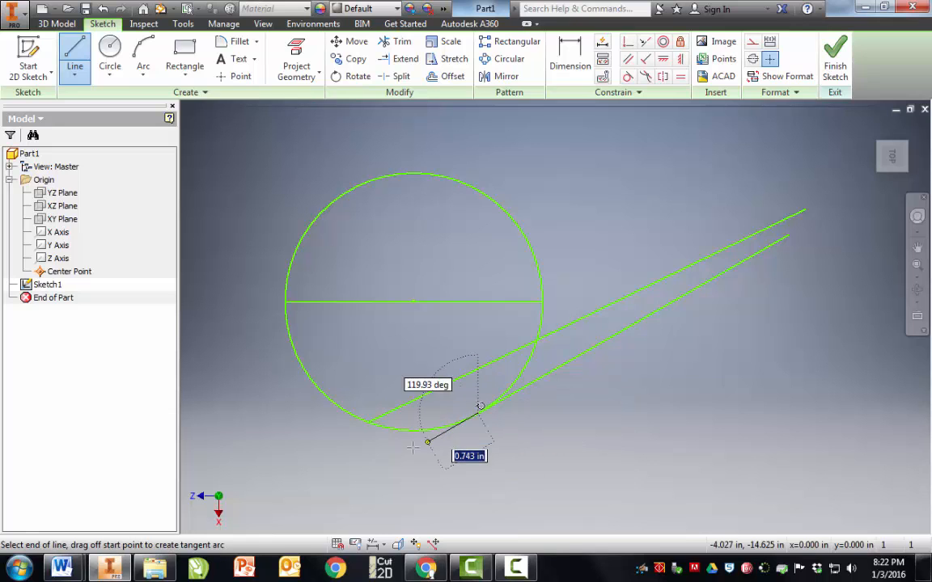
click(350, 483)
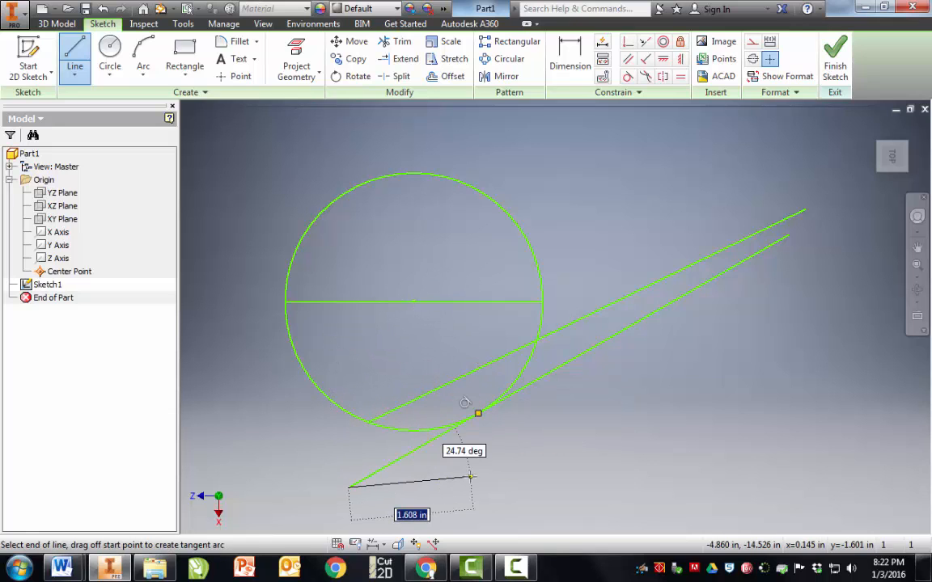
right_click(471, 476)
click(526, 476)
scroll(485, 426, up, 5)
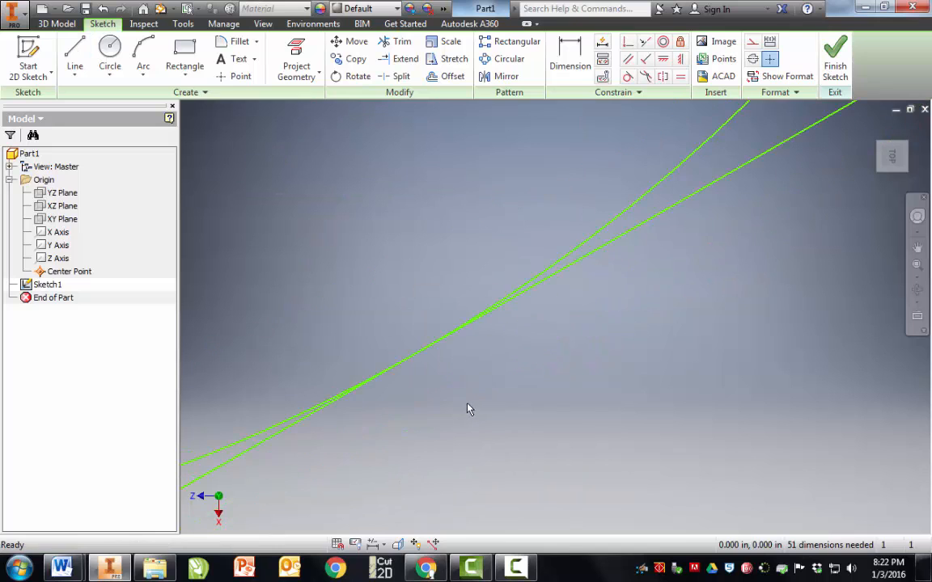
scroll(405, 396, down, 5)
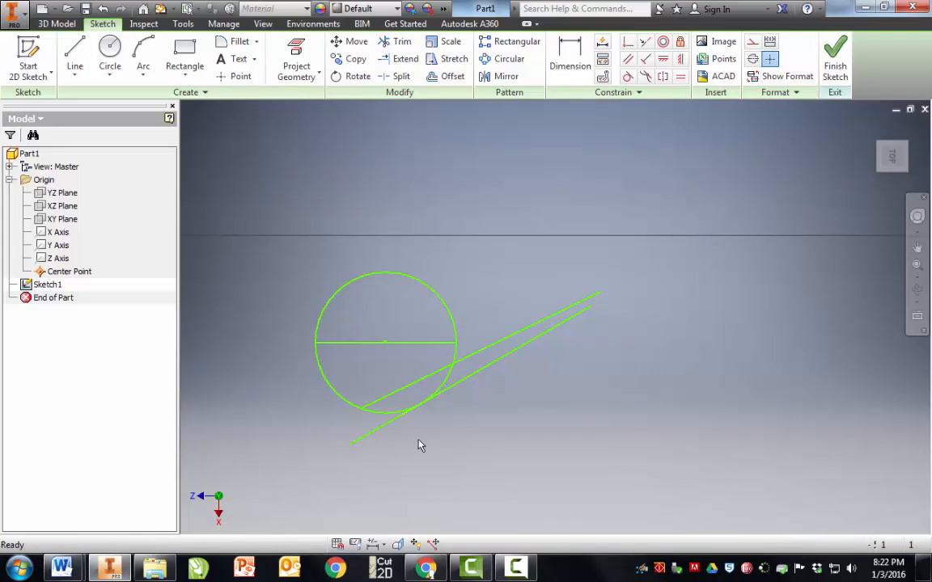
- Delete the lower-left tangent line and the second slanted line, which both start at the circle's lower-right edge
click(380, 428)
key(Delete)
click(501, 351)
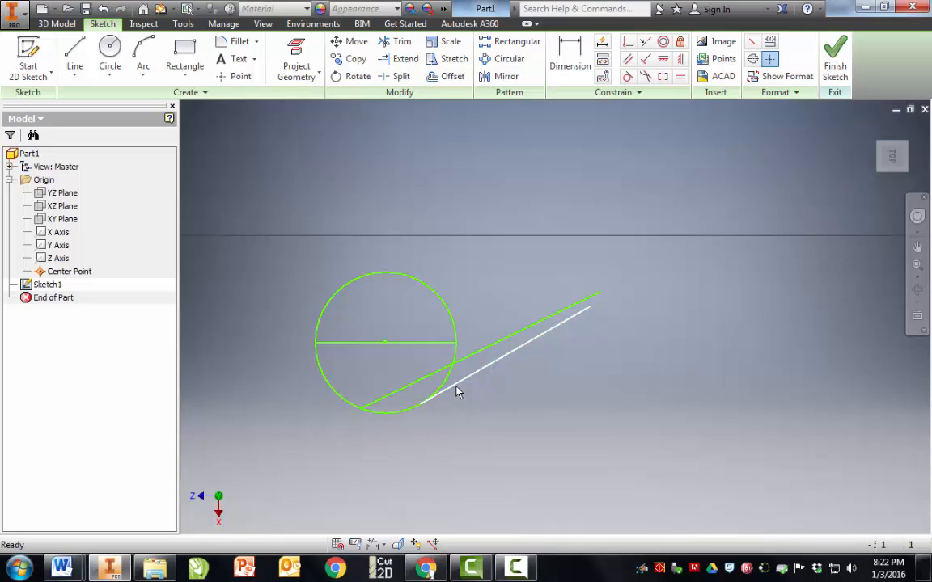
key(Delete)
- Draw a nearly horizontal line from the circle's lower-right edge outward to the right, and check where it meets the circle
click(75, 52)
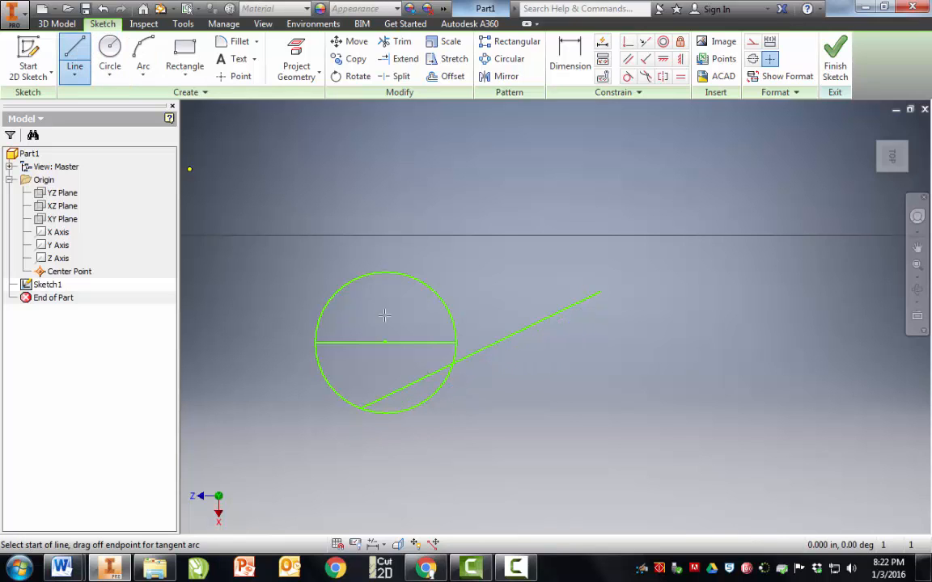
click(428, 397)
click(633, 382)
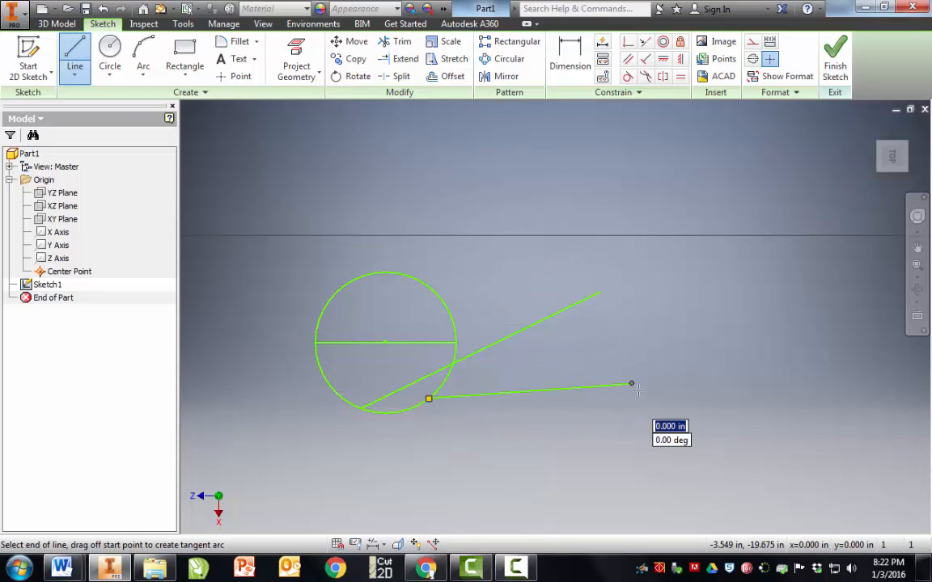
right_click(721, 423)
click(773, 424)
scroll(441, 400, up, 5)
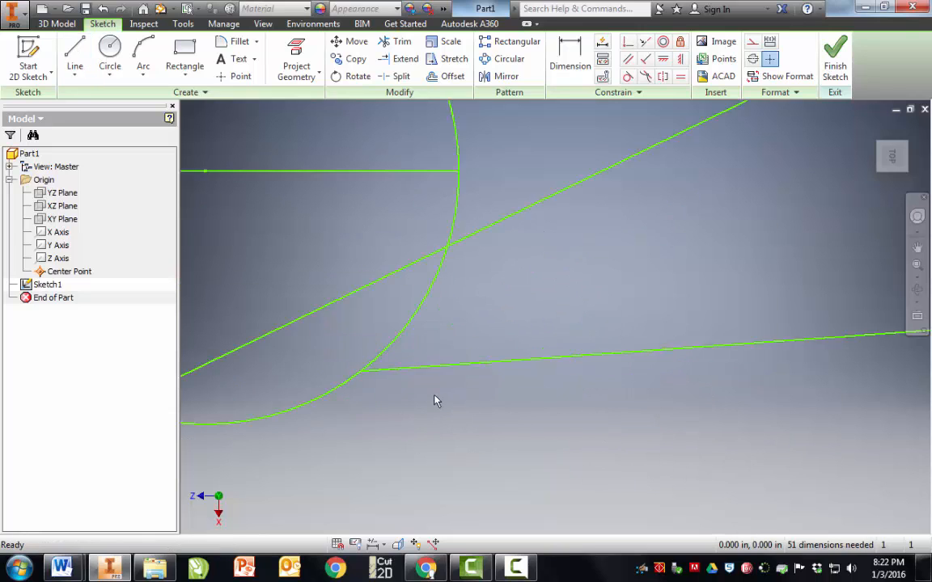
scroll(380, 330, down, 5)
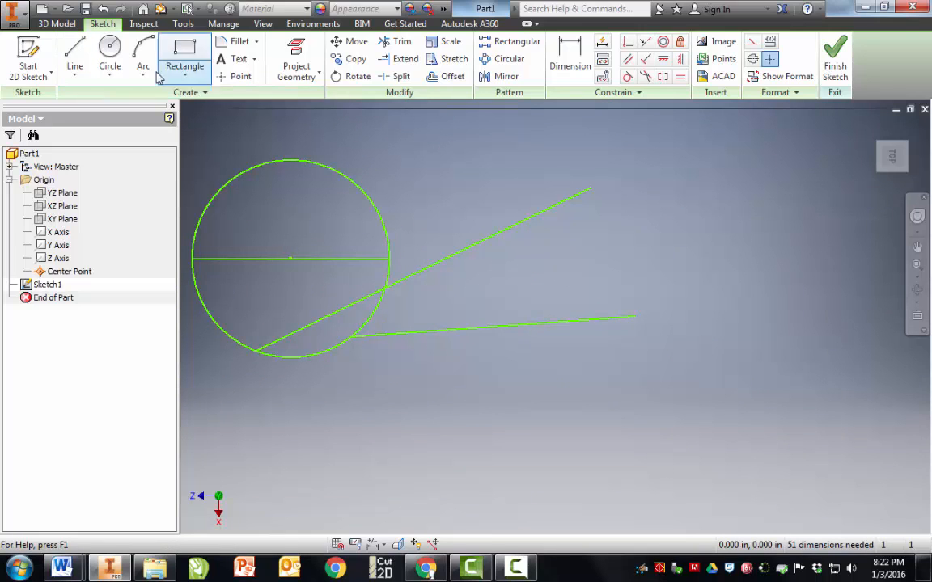
- Extend the nearly horizontal line through the circle and on to the rectangle beside it
scroll(687, 211, down, 3)
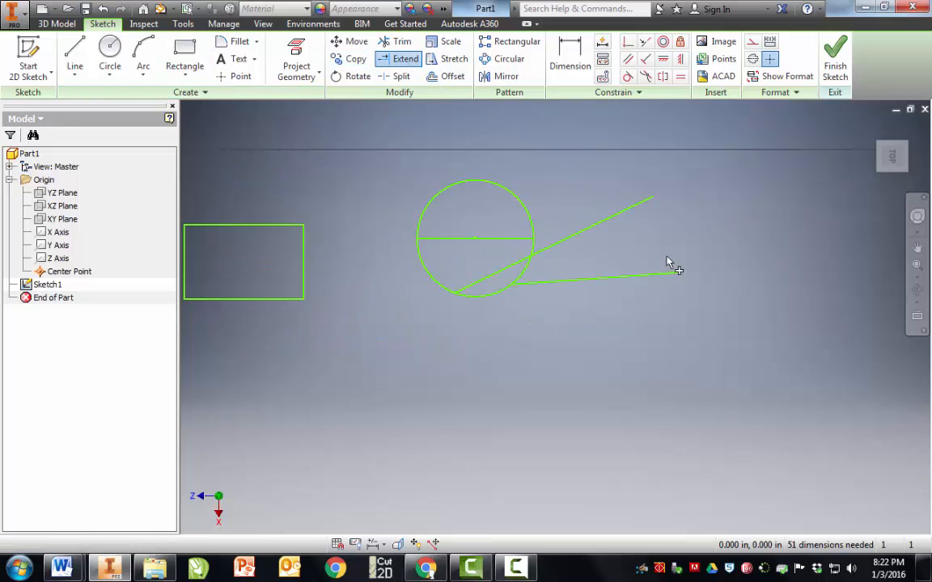
scroll(558, 320, up, 5)
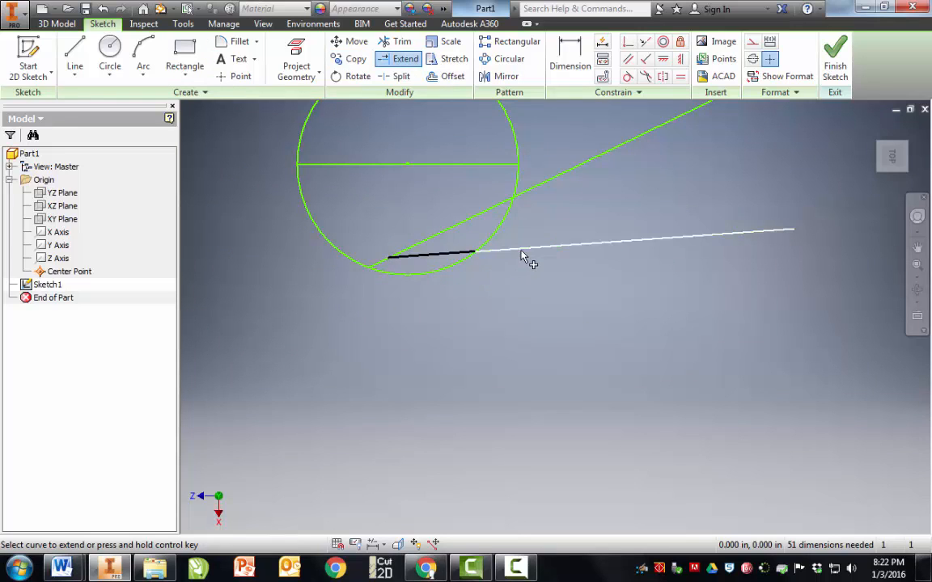
click(450, 258)
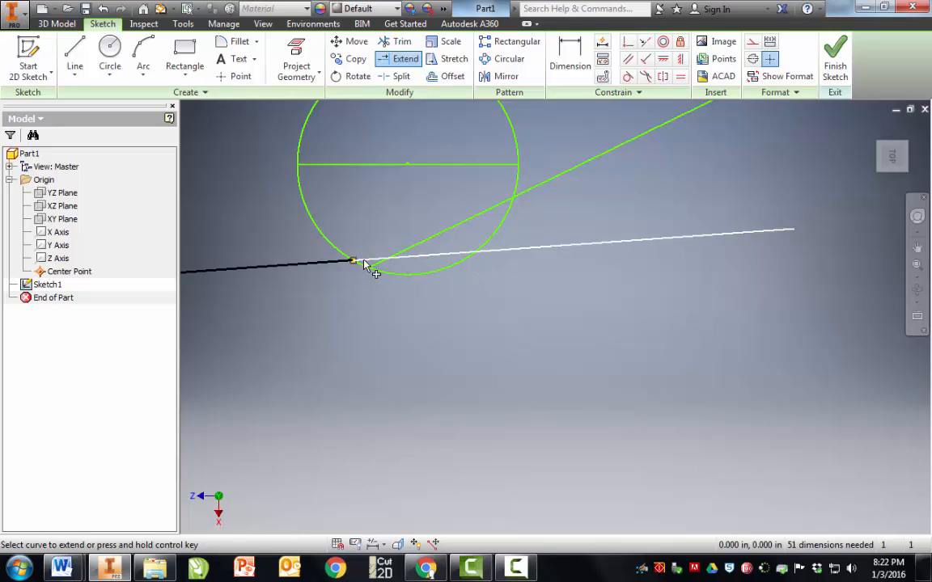
click(364, 262)
- Examine where the extended line meets the rectangle's lower corner and where it crosses the circle
scroll(554, 390, up, 1)
scroll(556, 391, down, 5)
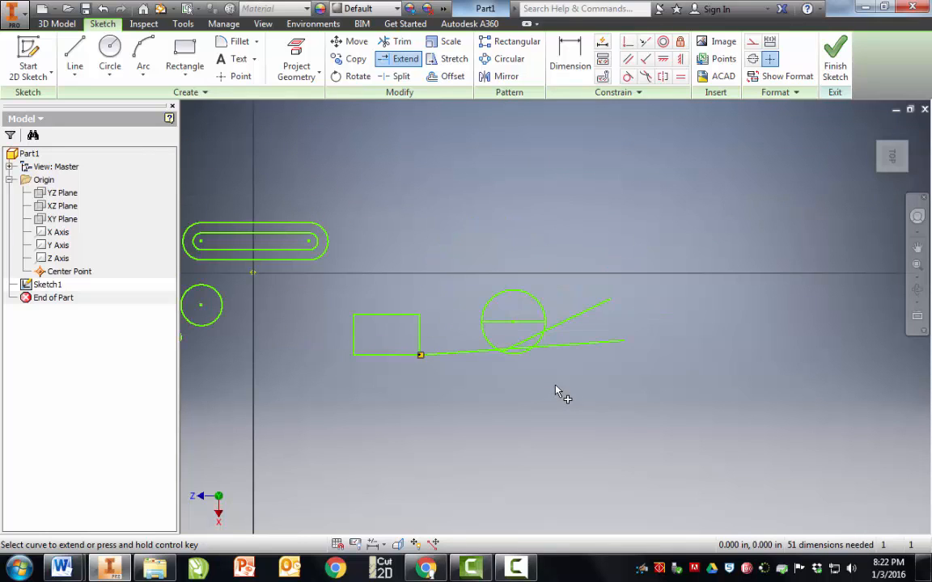
scroll(420, 368, up, 6)
scroll(371, 329, up, 4)
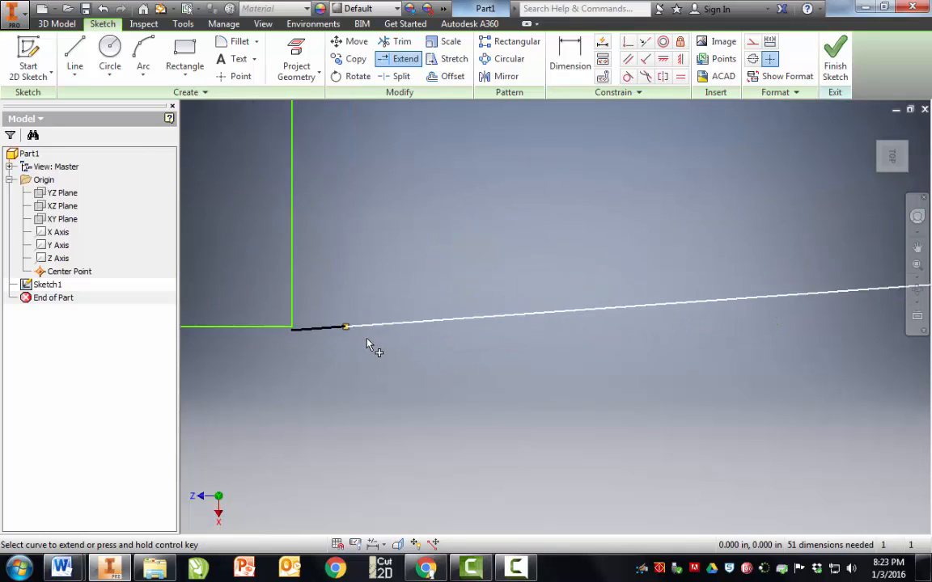
scroll(307, 401, down, 3)
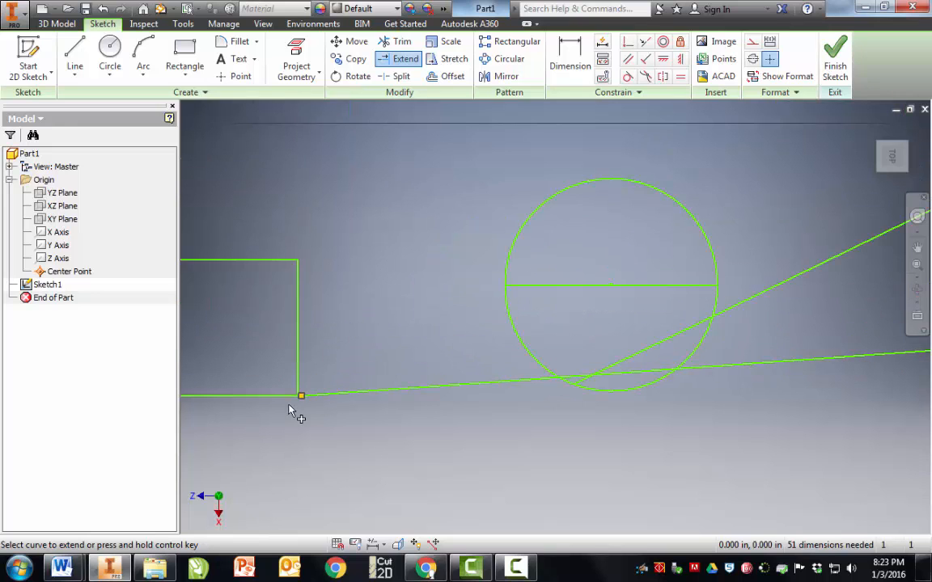
scroll(584, 376, up, 4)
scroll(586, 377, down, 4)
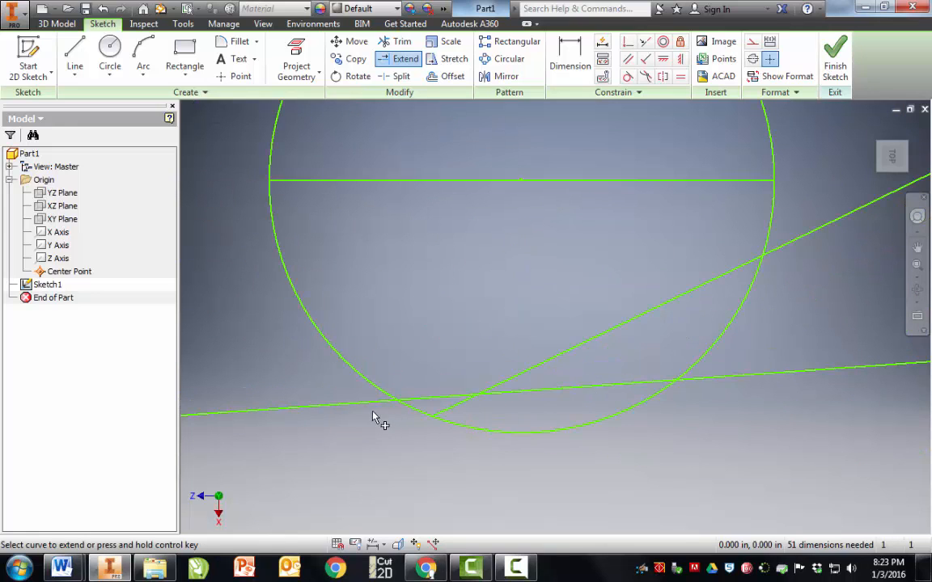
scroll(348, 416, down, 2)
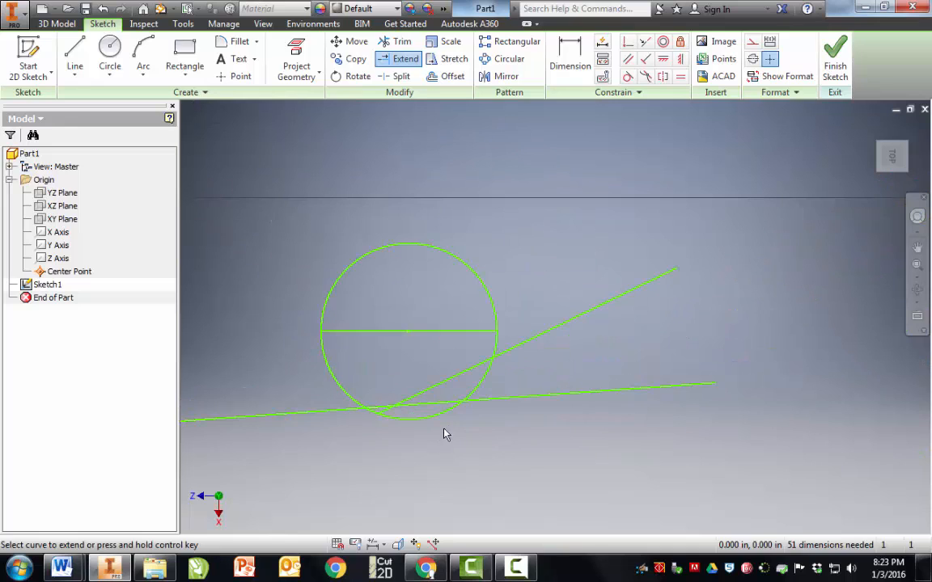
- Delete the extended line and the remaining slanted line, keeping the circle and its diameter line
key(Escape)
key(Delete)
click(438, 387)
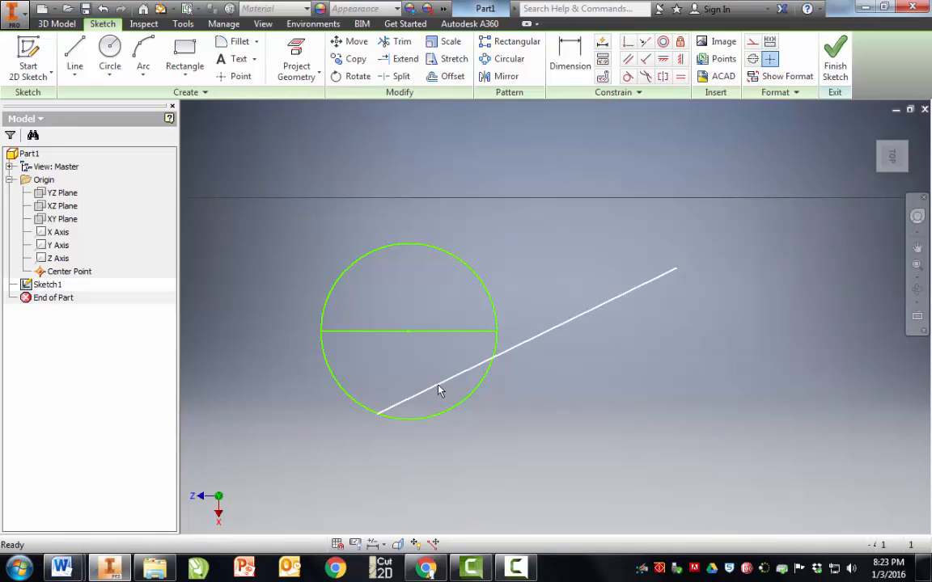
key(Delete)
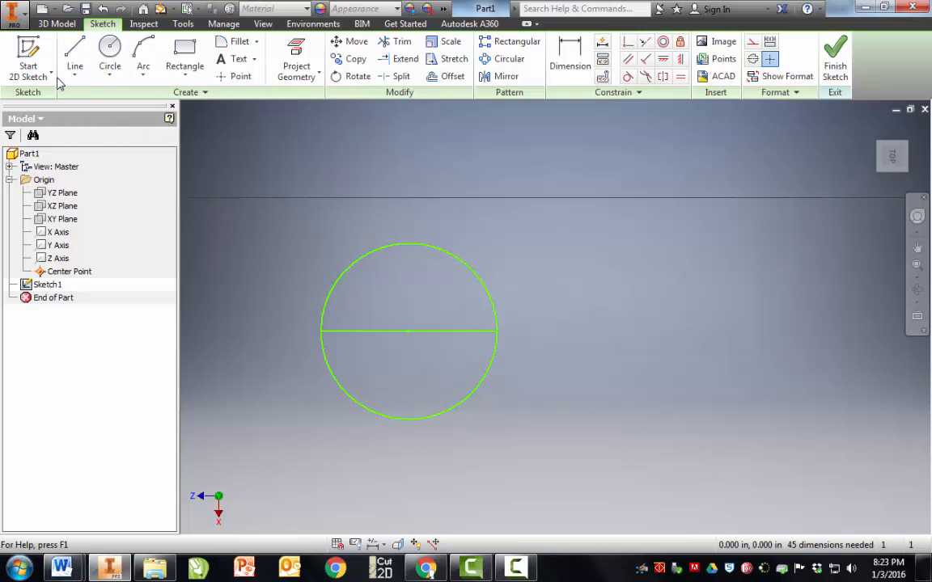
- Draw a gently rising line from the circle's lower-right edge to a point well outside the circle on the right
click(74, 55)
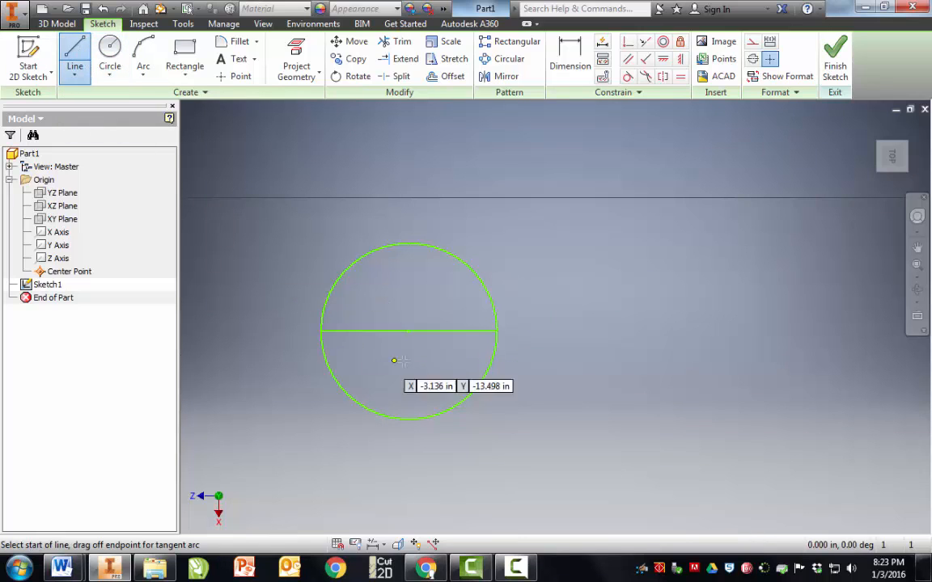
click(463, 397)
click(797, 338)
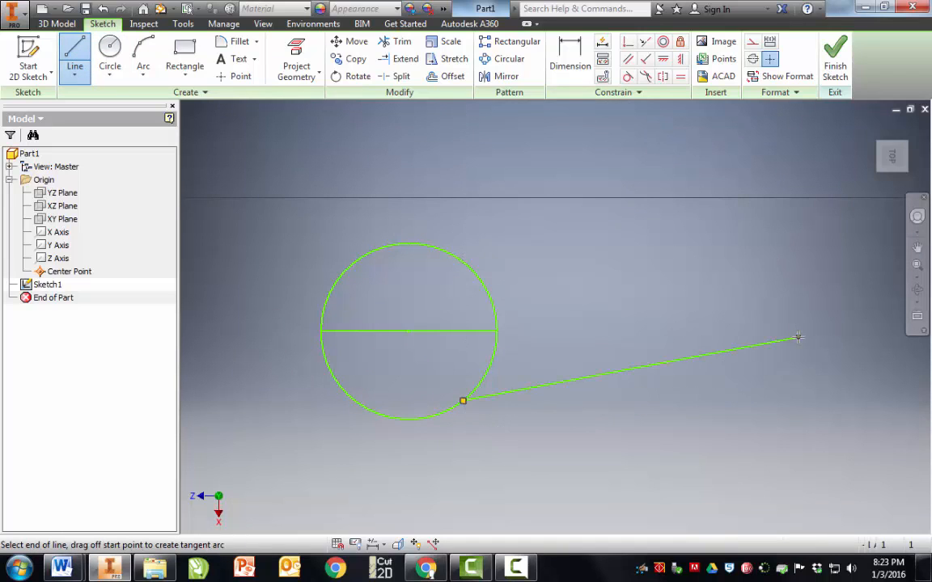
right_click(677, 476)
click(741, 476)
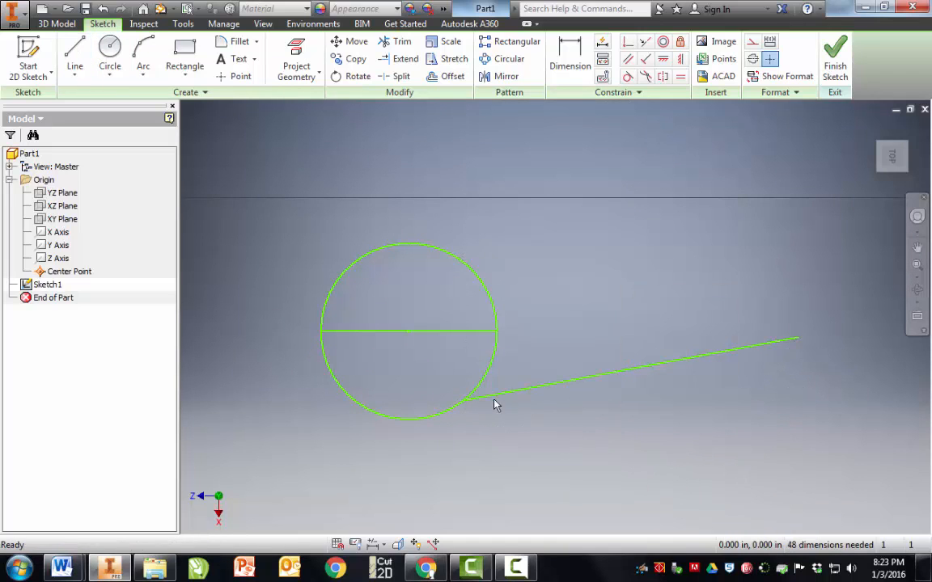
- Make the gently rising line tangent to the lower-right side of the circle
click(395, 59)
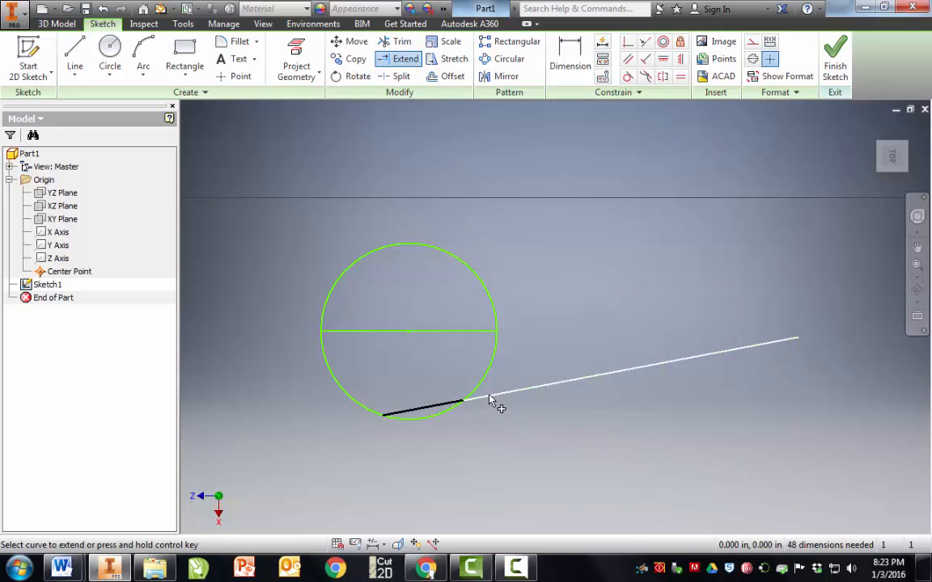
click(501, 395)
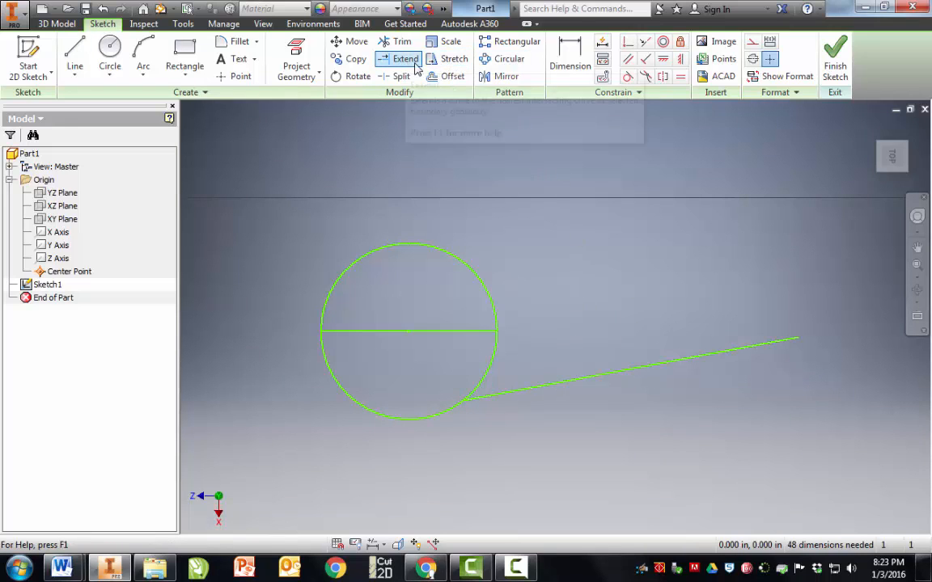
click(628, 76)
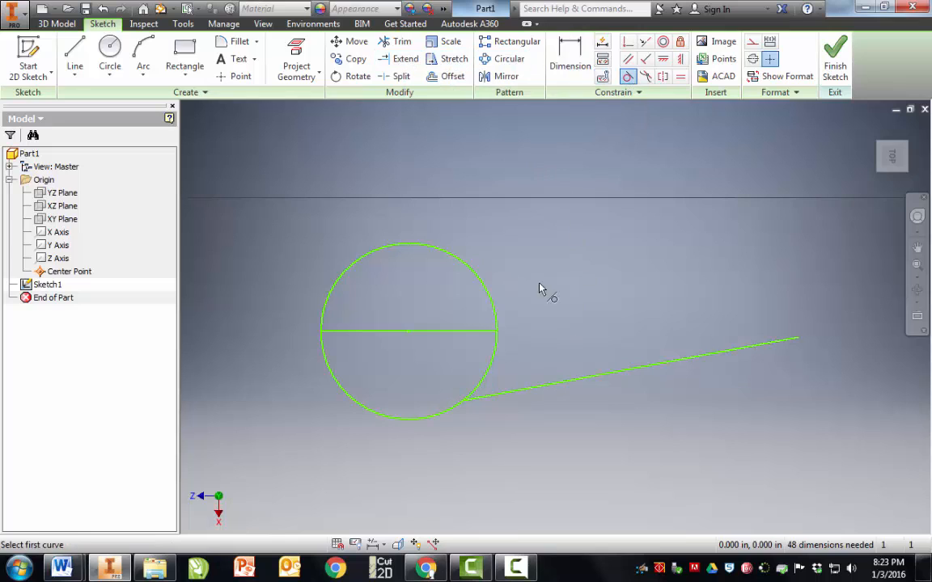
click(485, 394)
click(482, 389)
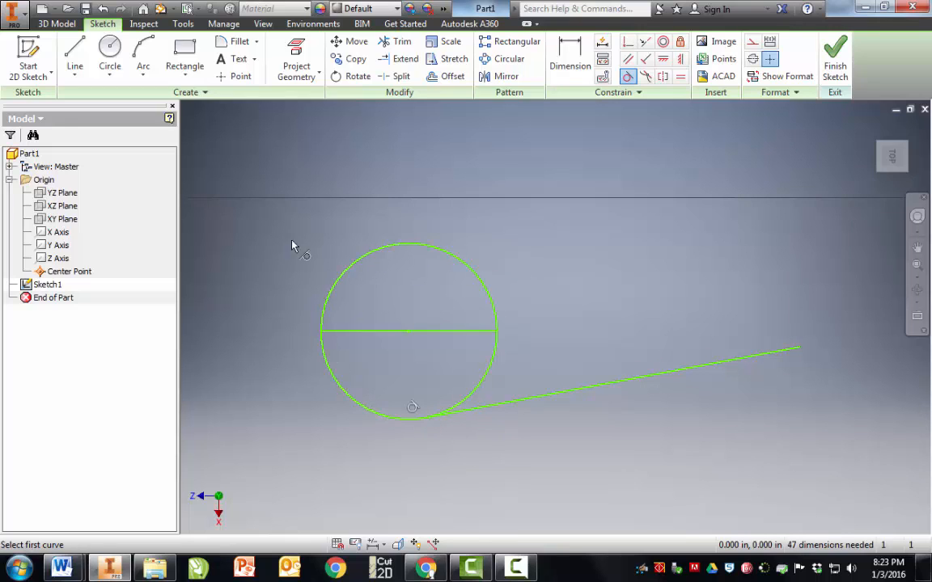
- Delete the horizontal diameter line inside the circle
click(73, 55)
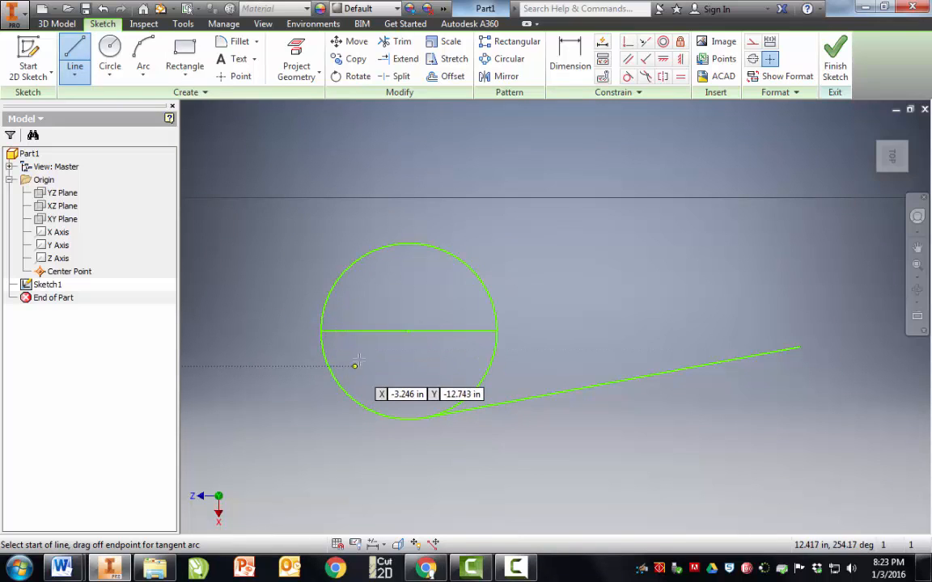
key(Escape)
key(Delete)
- Draw a steep line upward from the circle's upper-left edge and constrain it perpendicular to the gently rising line
key(l)
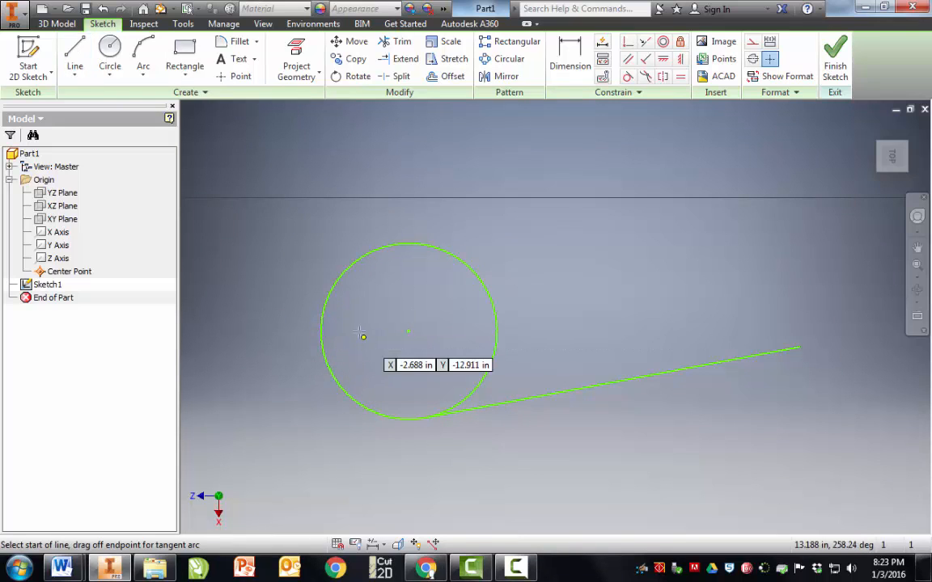
click(330, 291)
click(360, 139)
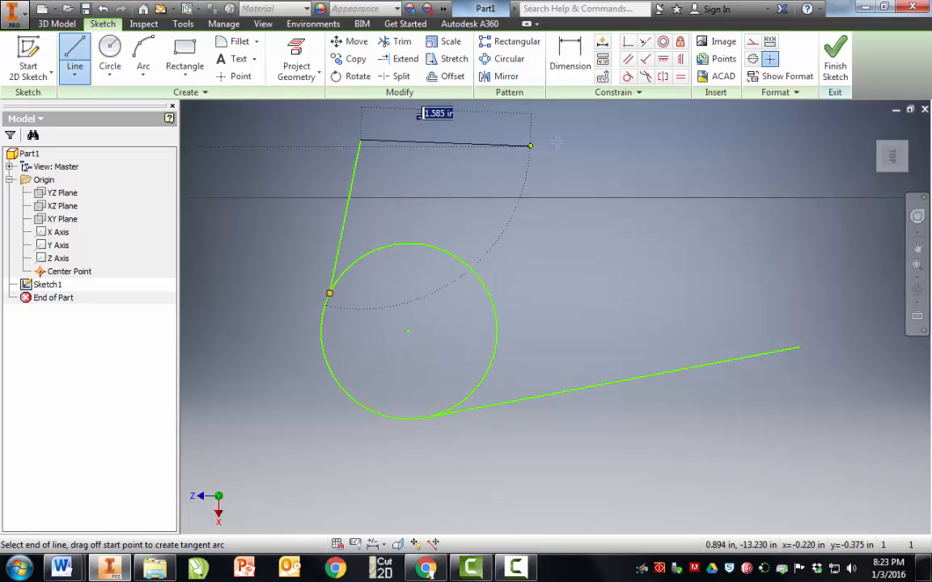
right_click(590, 133)
click(644, 138)
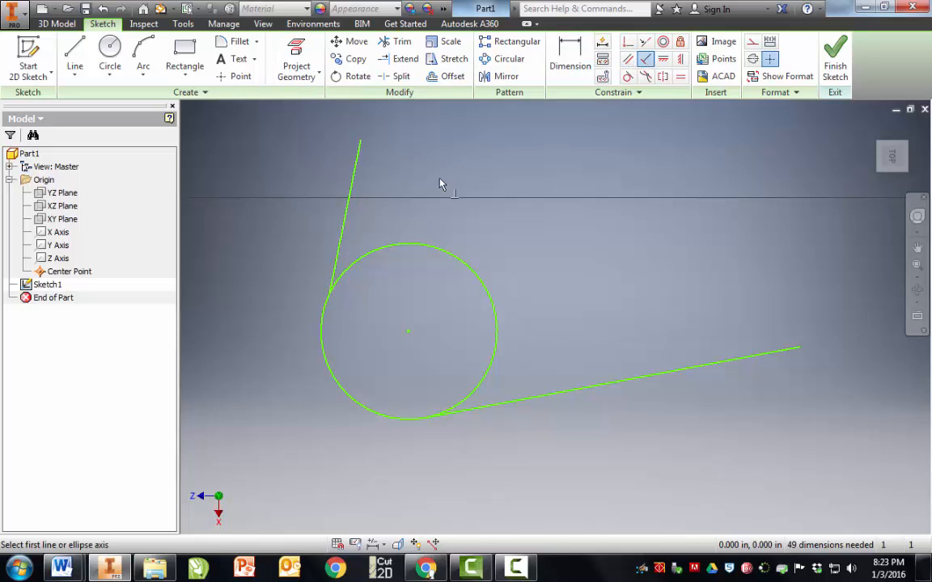
click(339, 243)
click(518, 402)
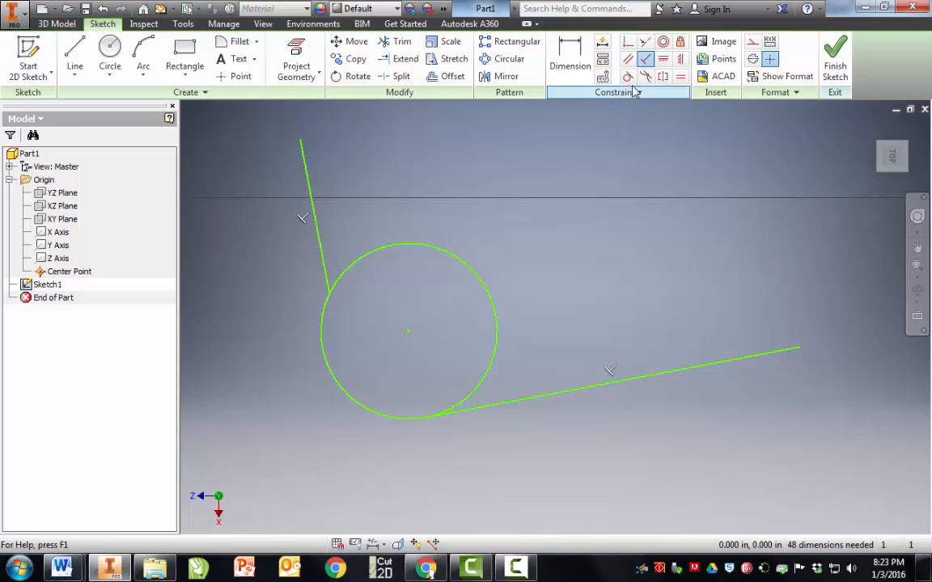
- Make the steep line tangent to the circle and trim away the circle's upper arc, keeping the lower-left arc between the lines
click(326, 270)
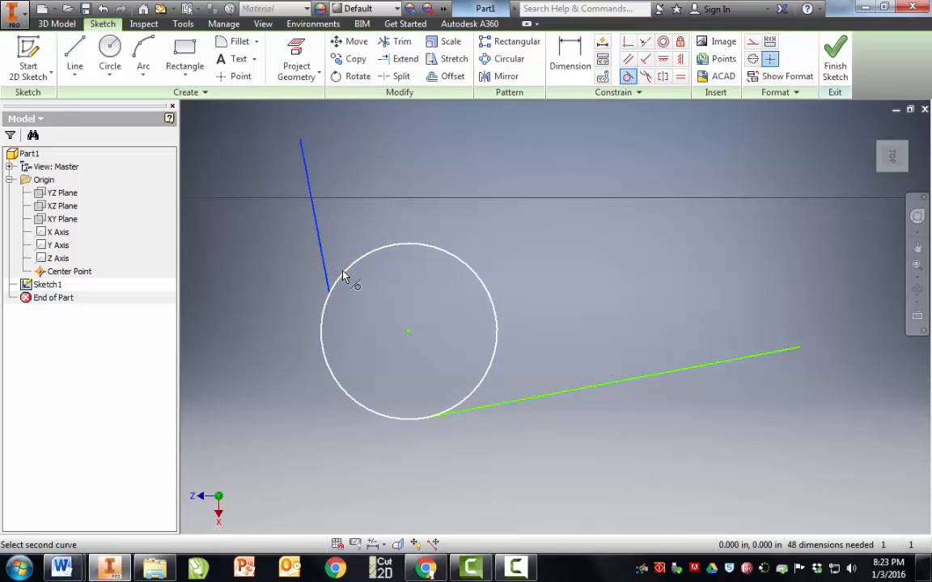
click(347, 276)
key(x)
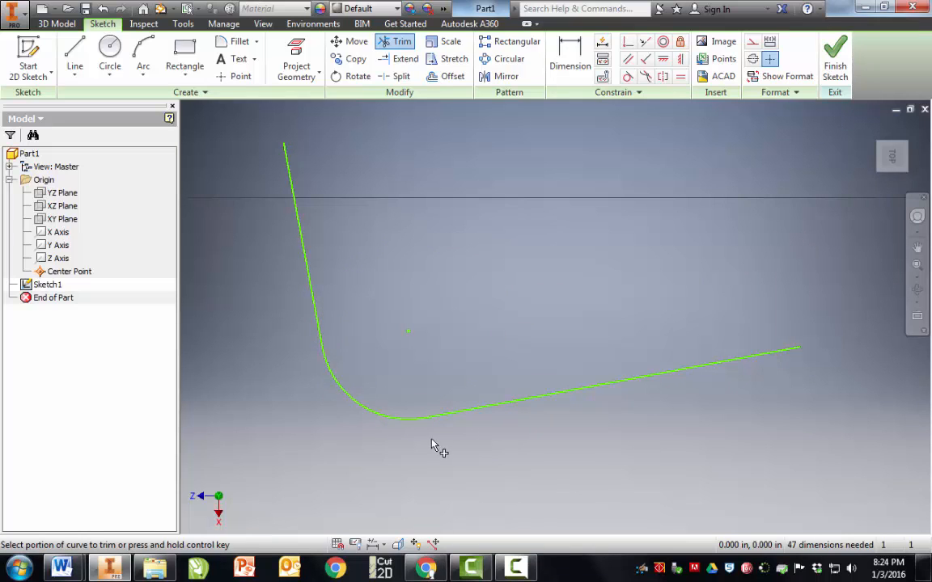
- Draw two circles near the separate rectangle's left corners, one at the lower corner and a larger one overlapping the upper corner's edges
scroll(462, 389, down, 4)
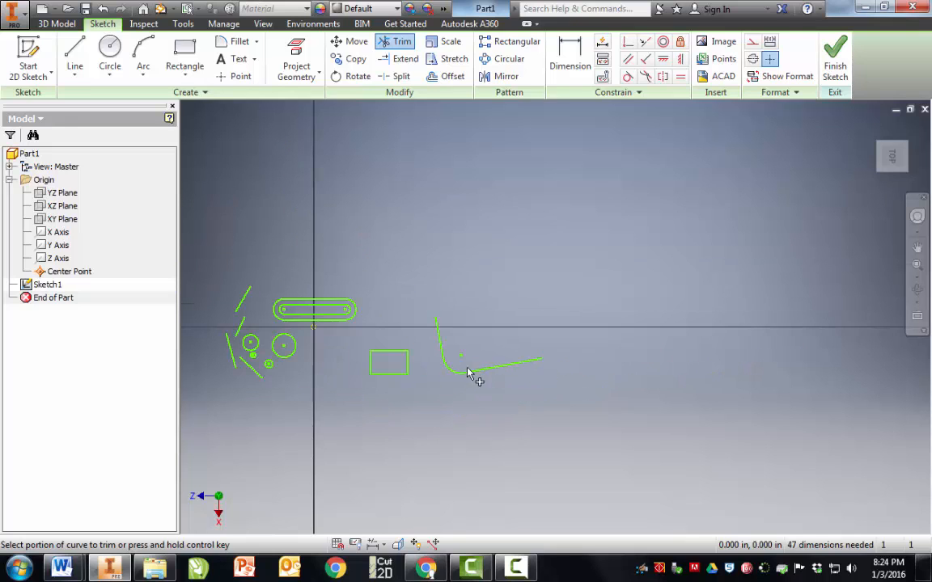
scroll(349, 374, up, 6)
scroll(486, 398, down, 2)
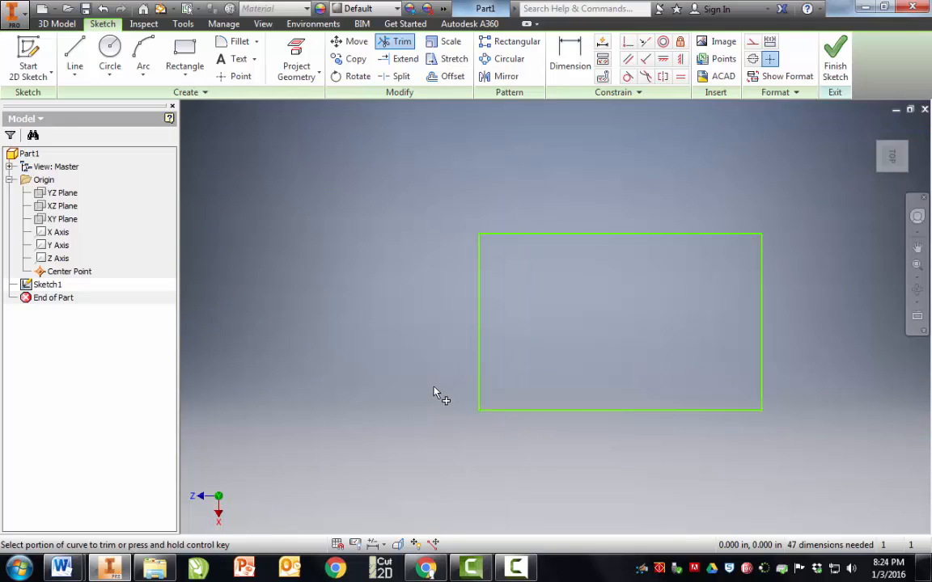
click(110, 50)
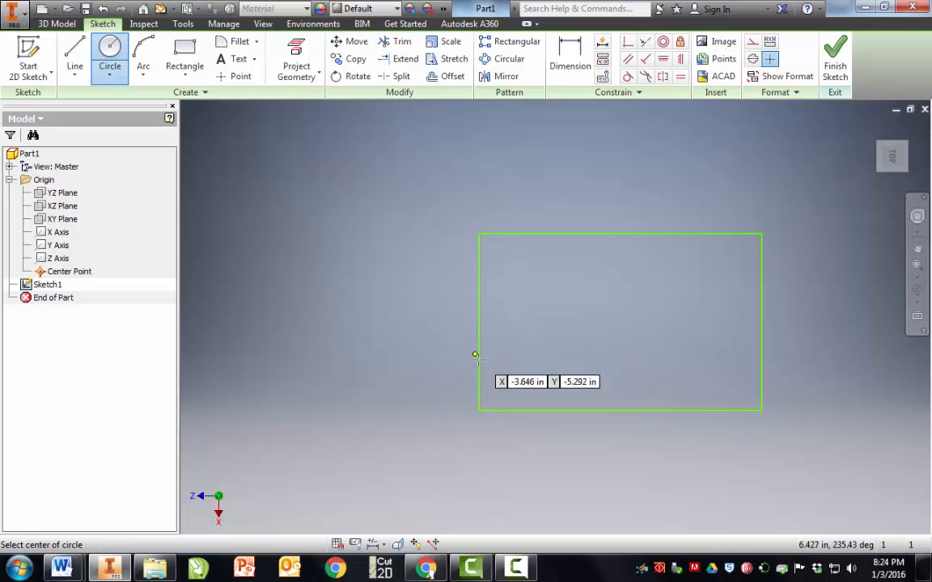
click(516, 377)
click(537, 359)
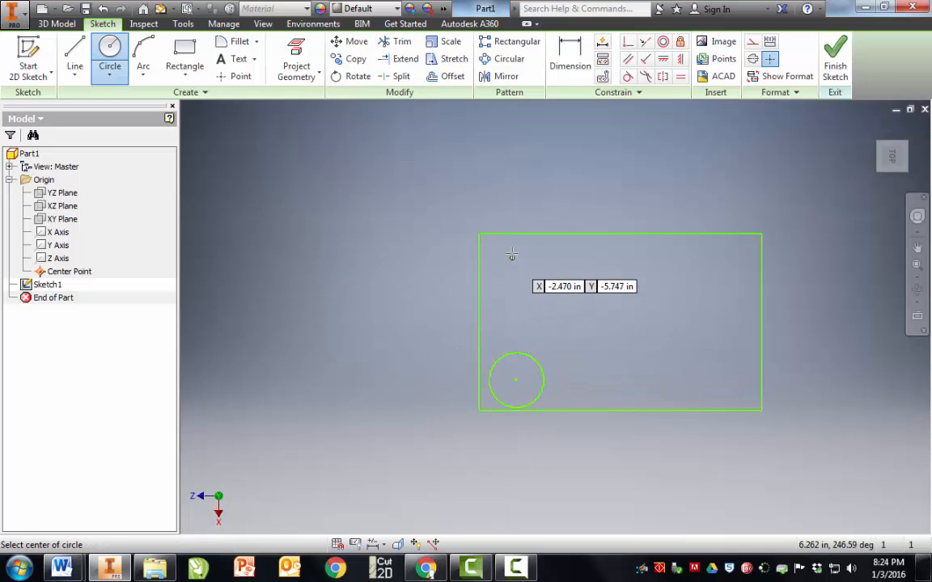
click(511, 253)
click(544, 266)
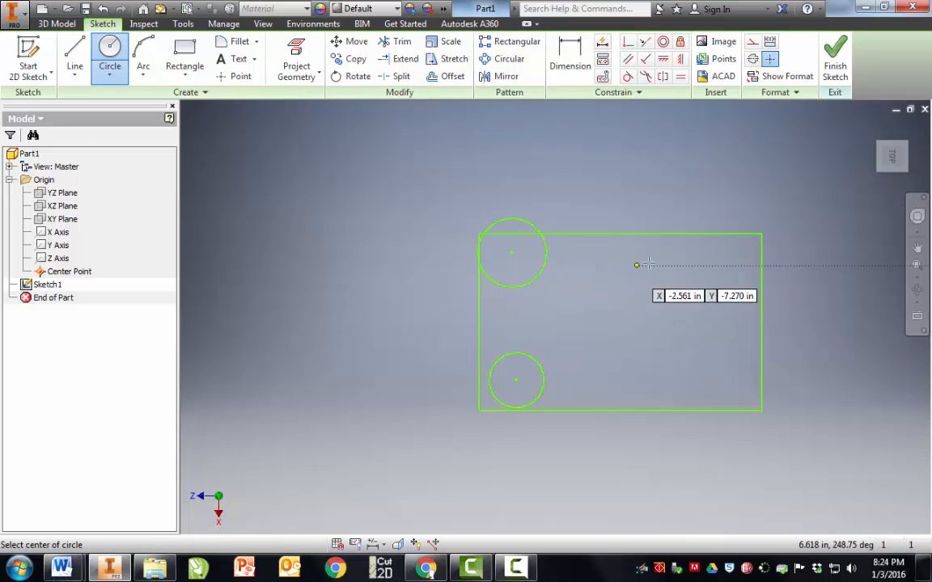
- Draw two more circles near the rectangle's right corners, the lower one crossing the right edge
click(702, 257)
click(726, 271)
click(744, 364)
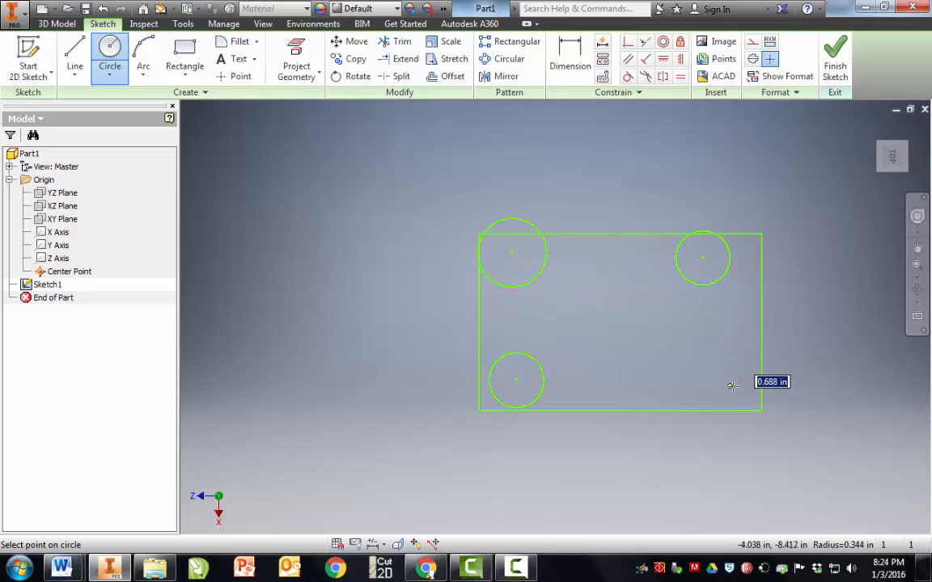
click(728, 383)
right_click(633, 347)
click(667, 352)
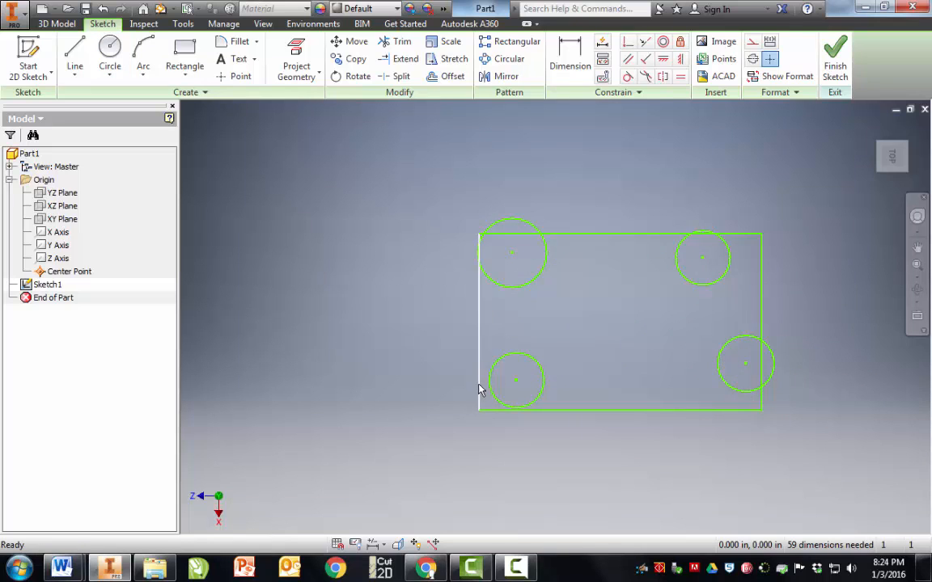
- Make the lower-left circle tangent to the rectangle's bottom and left edges
scroll(554, 447, down, 5)
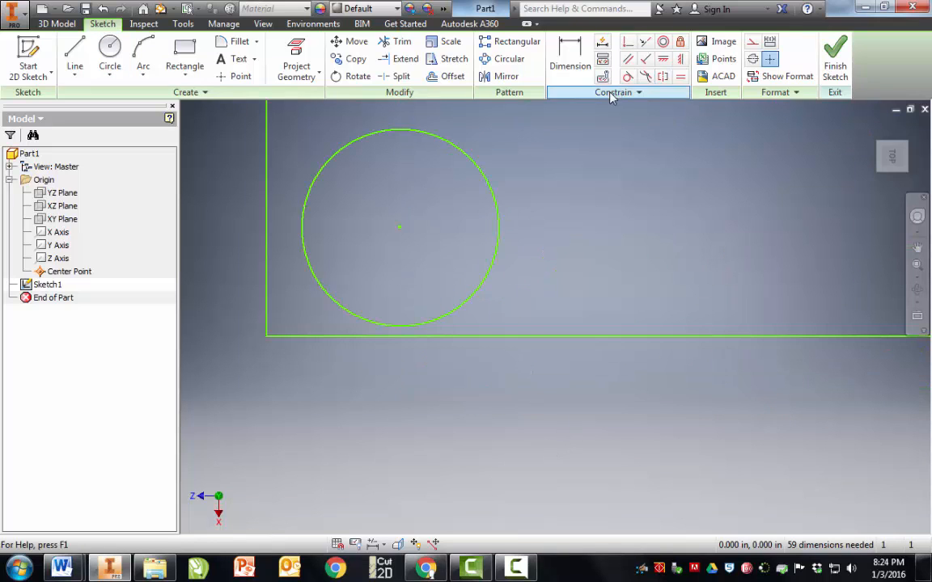
click(467, 336)
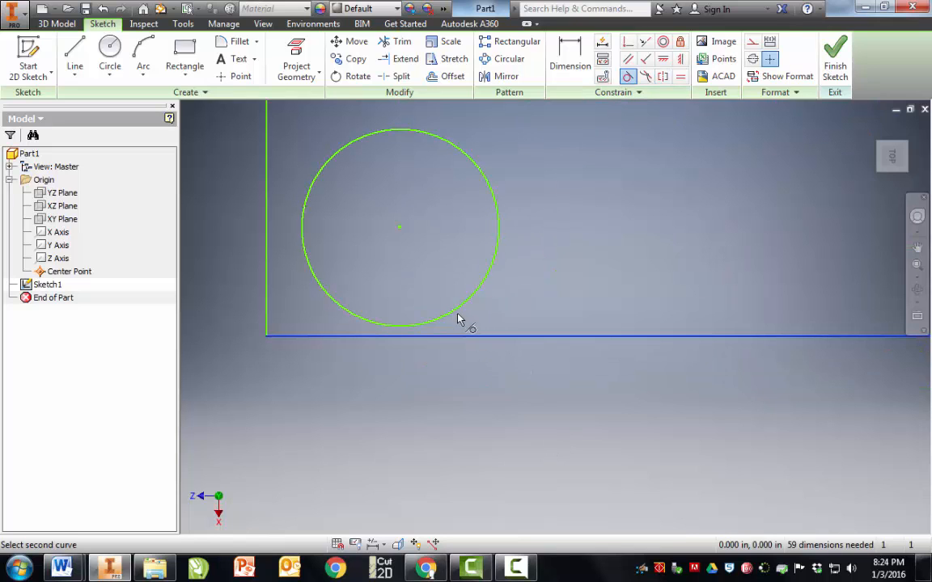
click(457, 309)
click(326, 306)
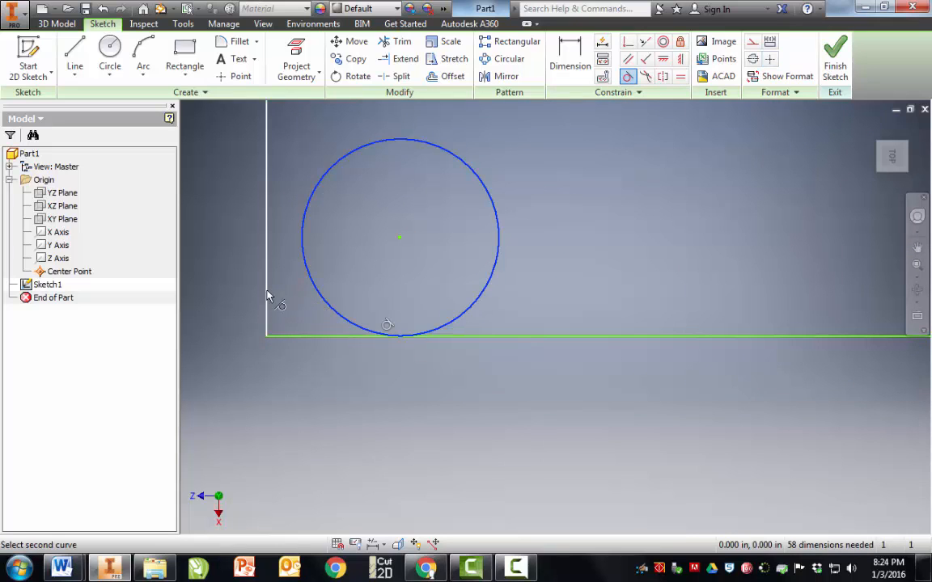
click(268, 298)
- Make the upper-left circle tangent to the rectangle's left and top edges
scroll(284, 358, down, 2)
scroll(312, 198, up, 2)
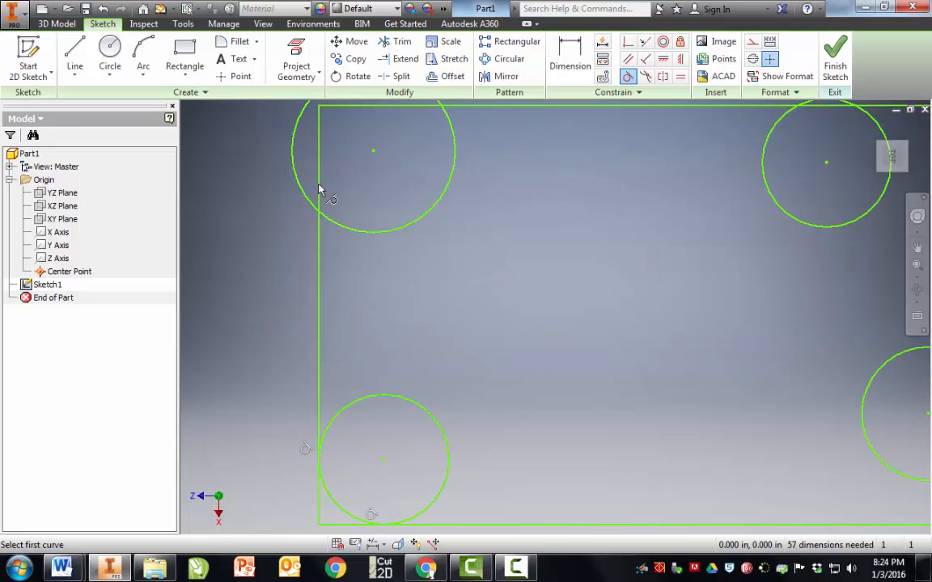
scroll(323, 142, down, 2)
scroll(291, 208, up, 4)
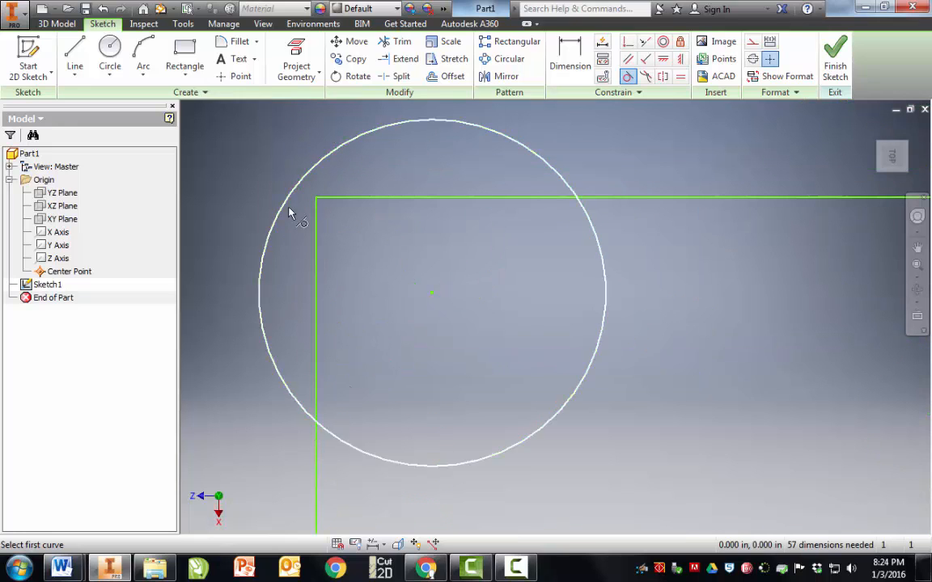
click(273, 247)
click(317, 267)
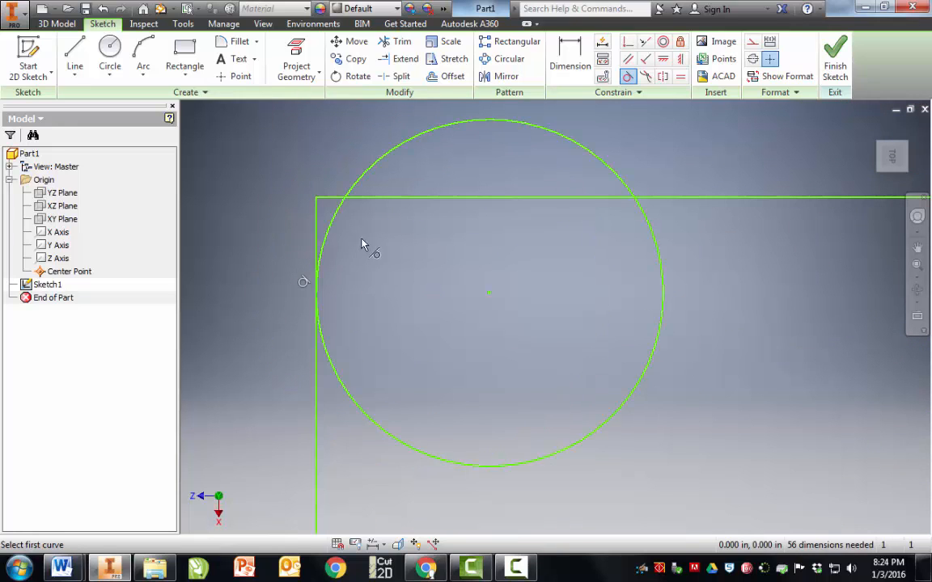
click(426, 134)
click(432, 198)
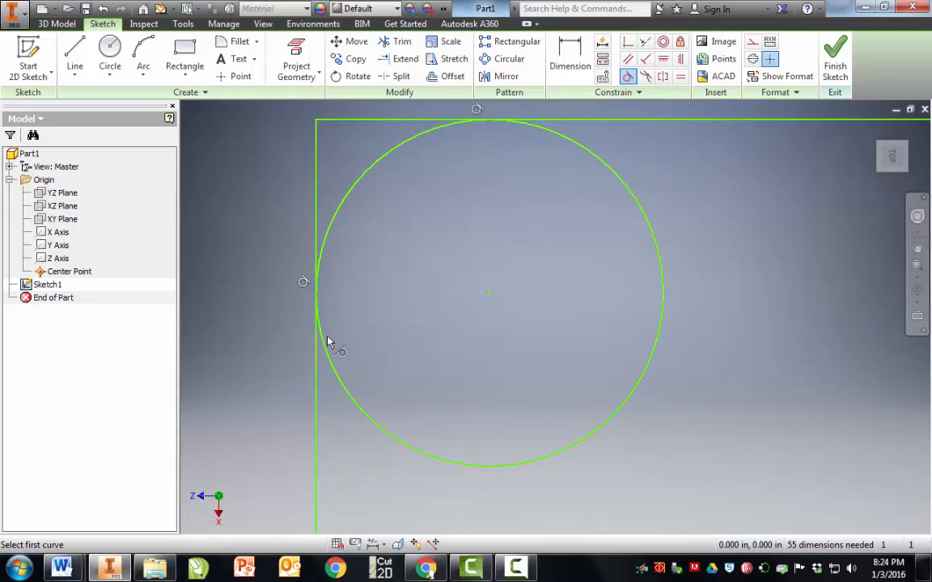
- Make the upper-right circle tangent to the rectangle's top and right edges
scroll(422, 349, down, 5)
scroll(545, 328, up, 5)
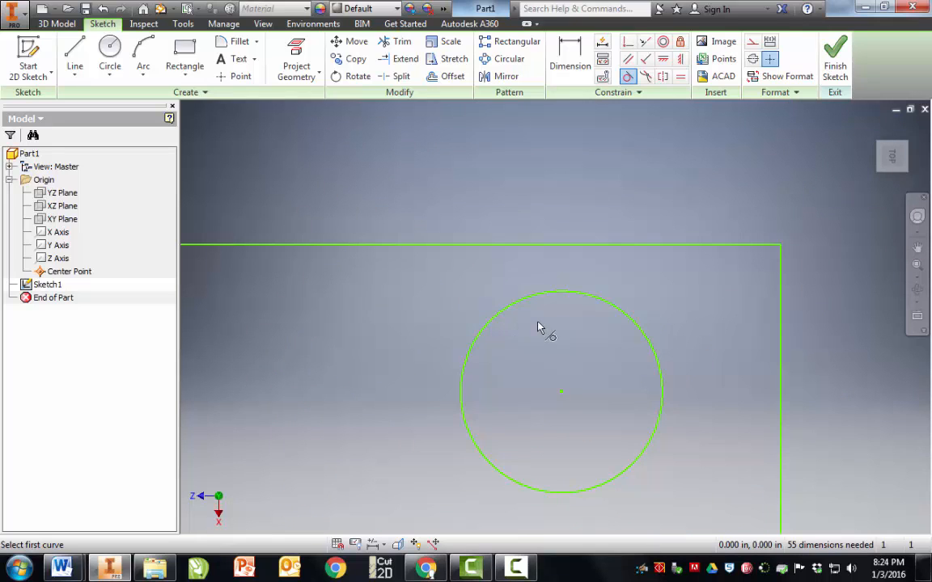
click(561, 293)
click(578, 245)
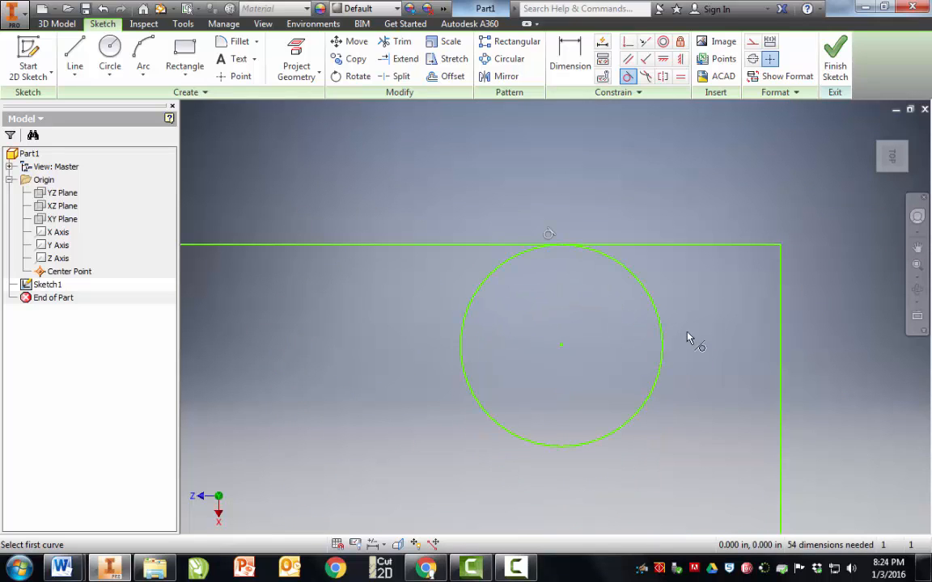
click(659, 343)
click(781, 349)
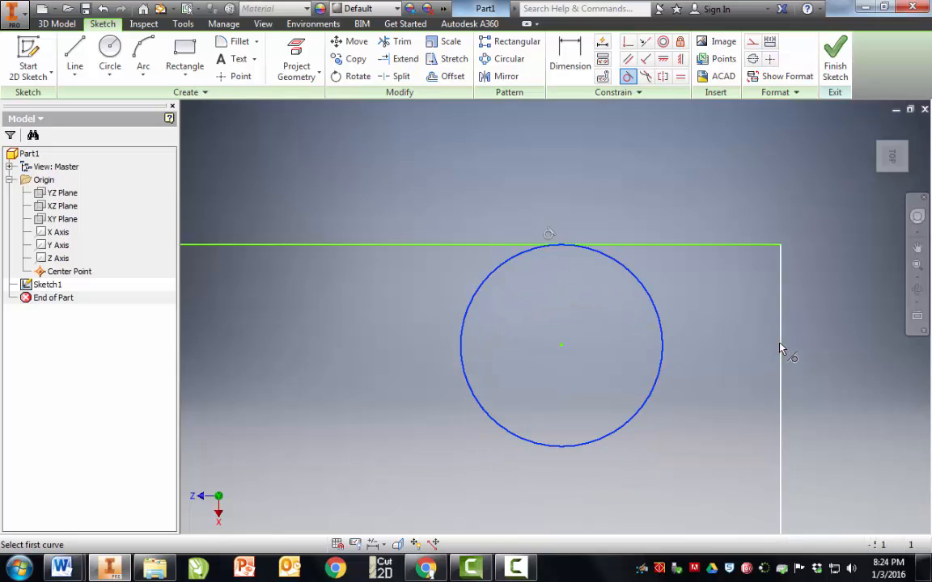
- Make the lower-right circle tangent to the rectangle's bottom and right edges
scroll(618, 287, down, 5)
scroll(619, 283, down, 3)
scroll(622, 403, up, 4)
click(659, 411)
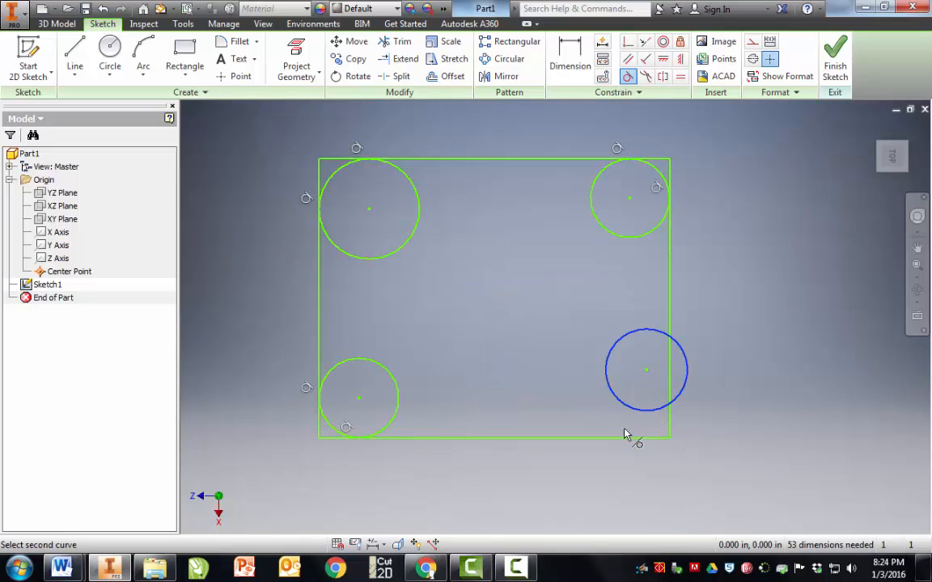
click(621, 438)
click(682, 380)
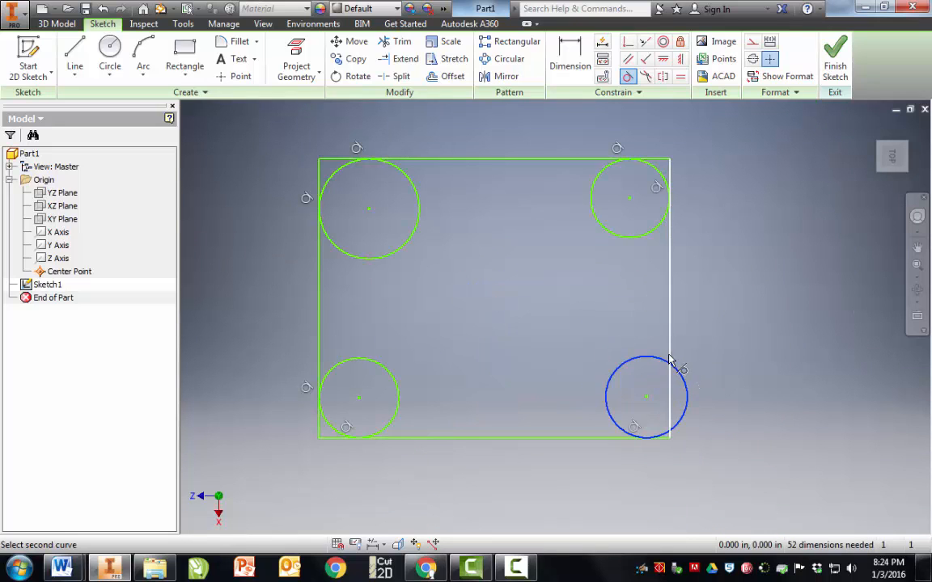
click(670, 360)
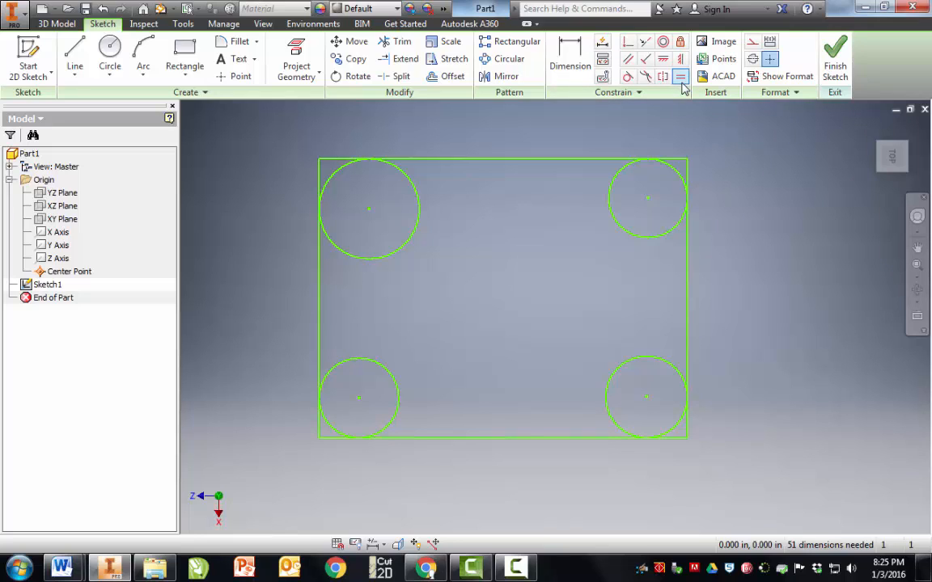
- Apply Equal constraints so all four corner circles share the lower-right circle's size
click(645, 240)
click(639, 365)
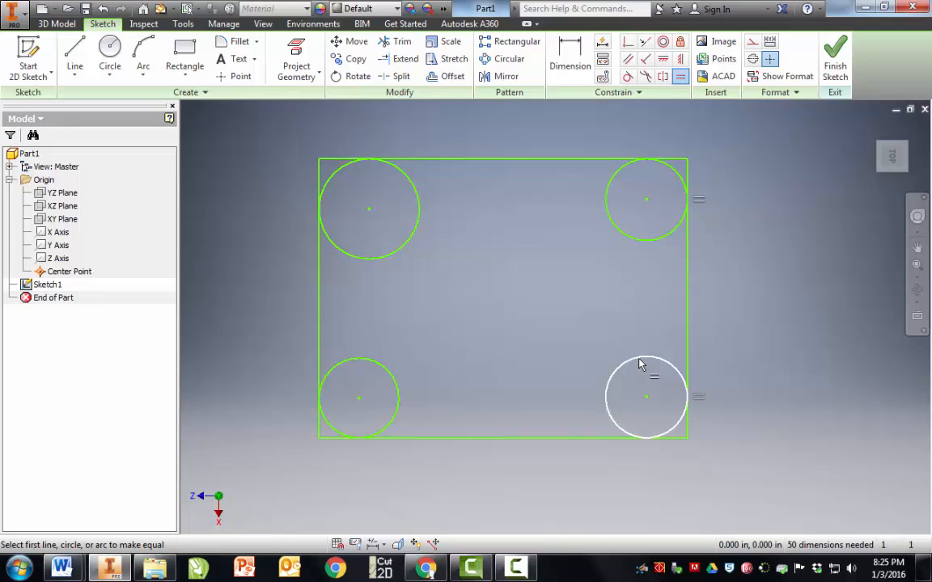
click(630, 237)
click(409, 242)
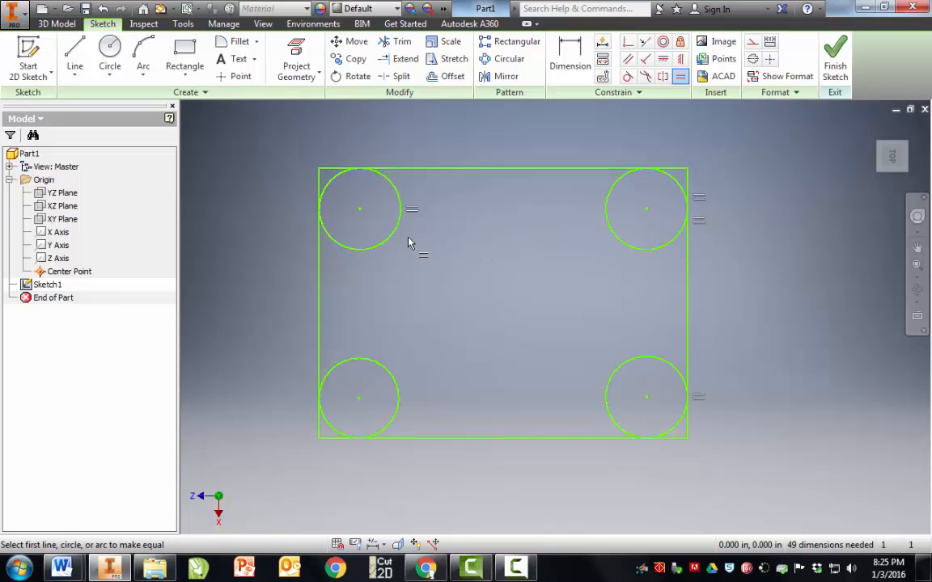
click(390, 242)
click(387, 365)
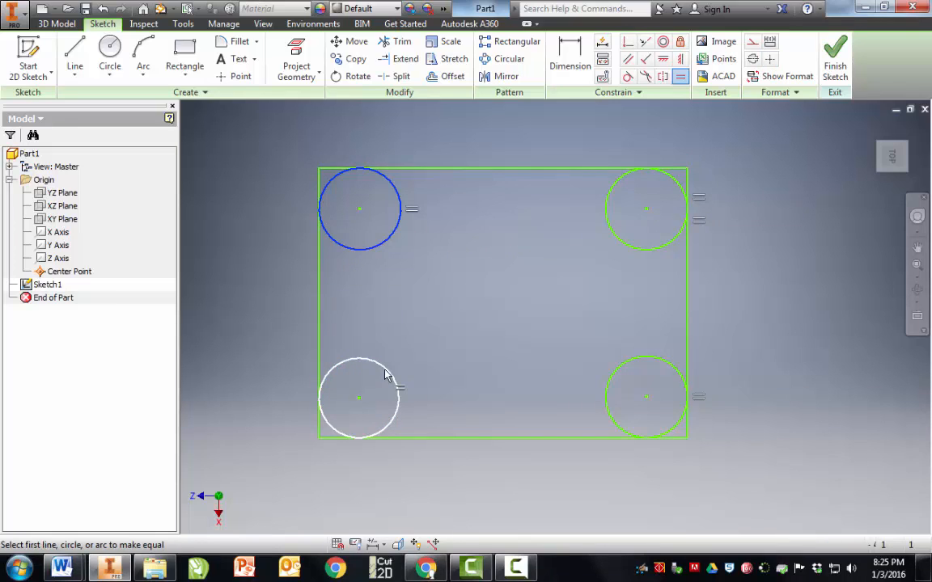
key(Escape)
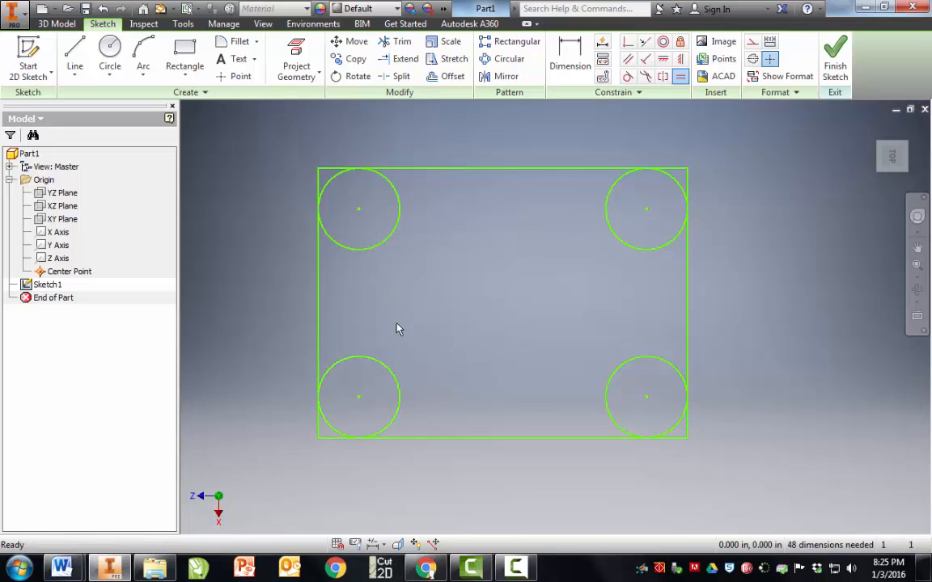
- Dimension the upper-left corner circle's diameter and set it to 0.75 in
key(d)
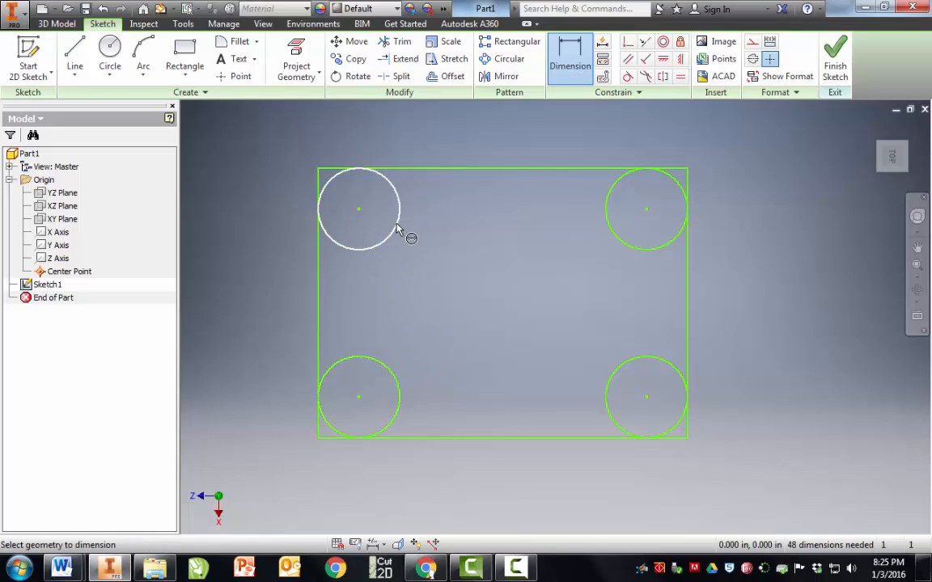
click(394, 228)
click(417, 271)
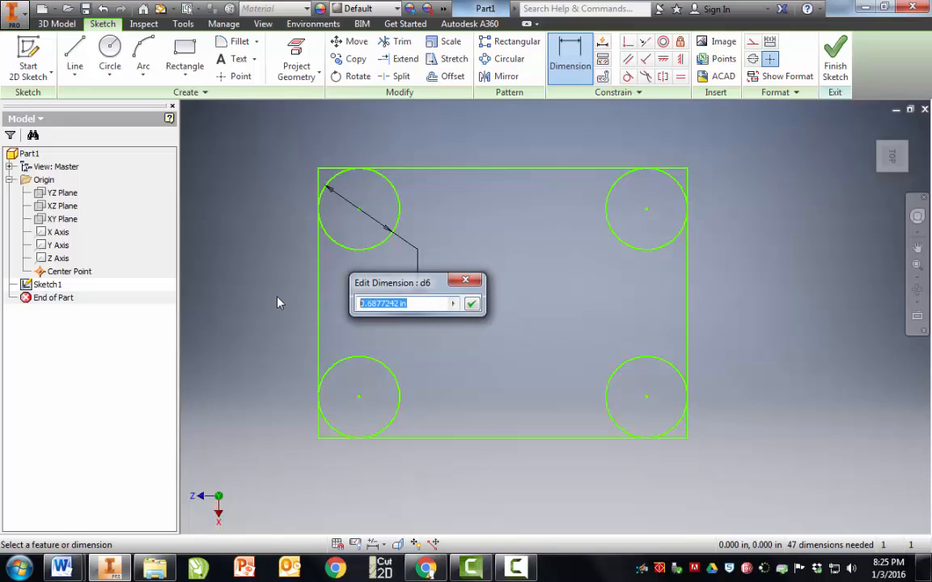
text(.75)
key(Return)
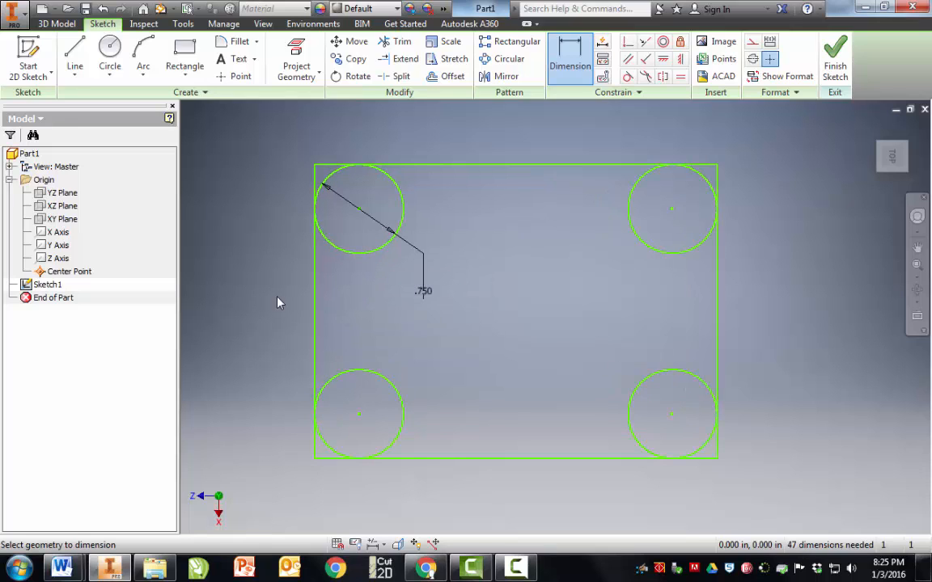
- Change the upper-left corner circle's diameter dimension to 0.1 in
click(423, 292)
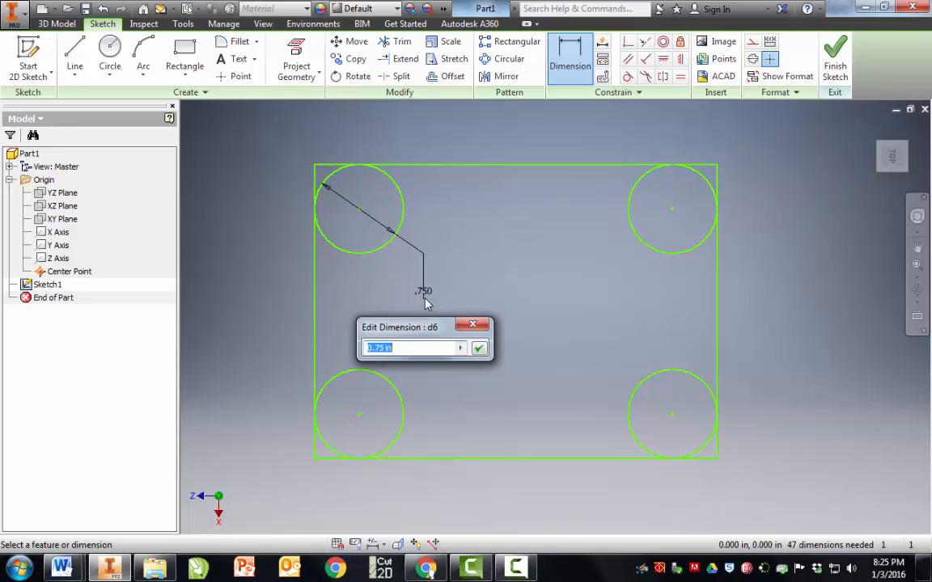
text(.1)
key(Return)
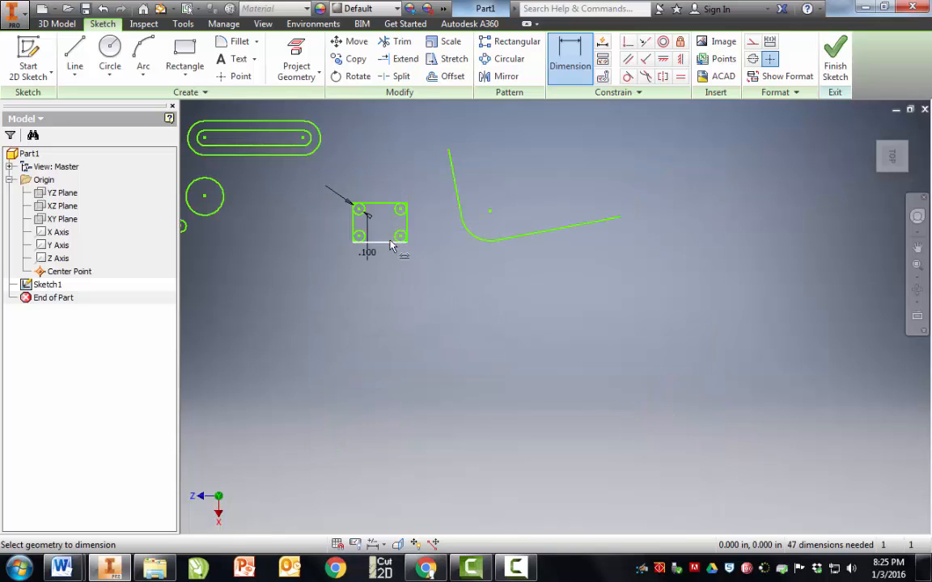
scroll(356, 216, up, 8)
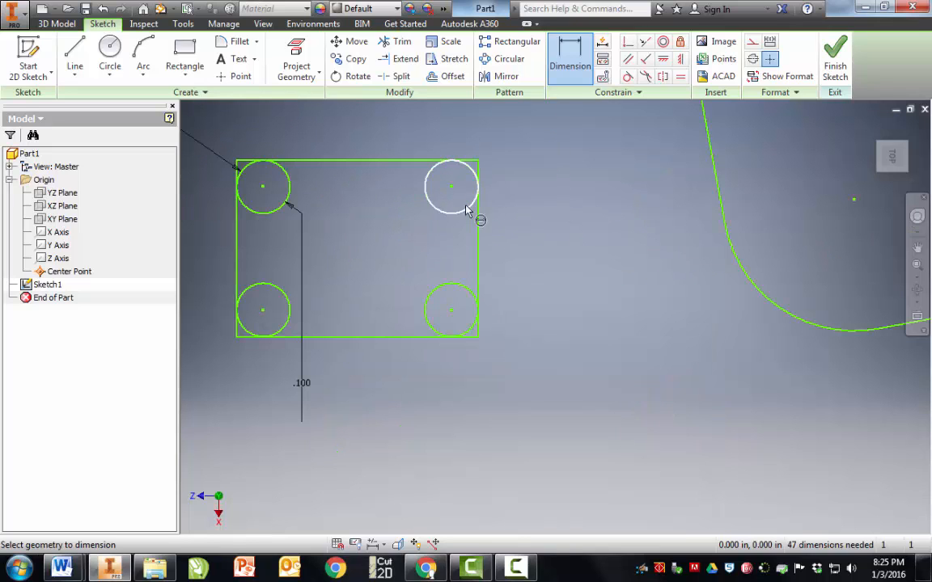
scroll(217, 174, up, 3)
scroll(388, 199, down, 6)
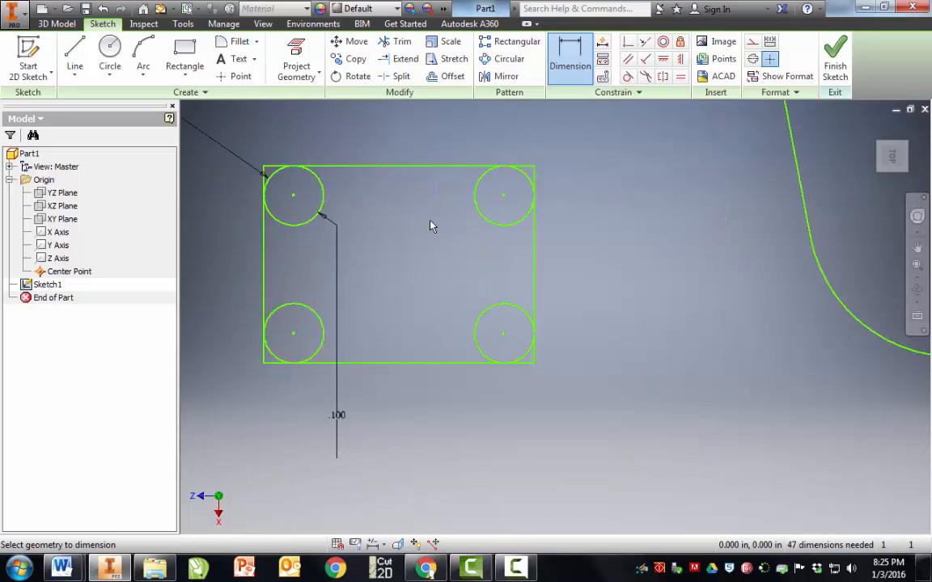
scroll(364, 200, up, 3)
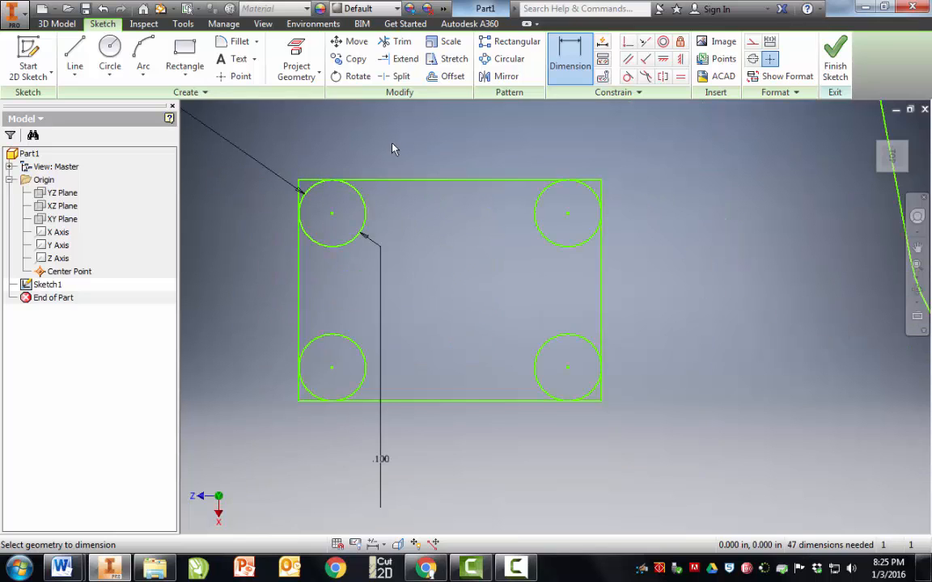
key(Escape)
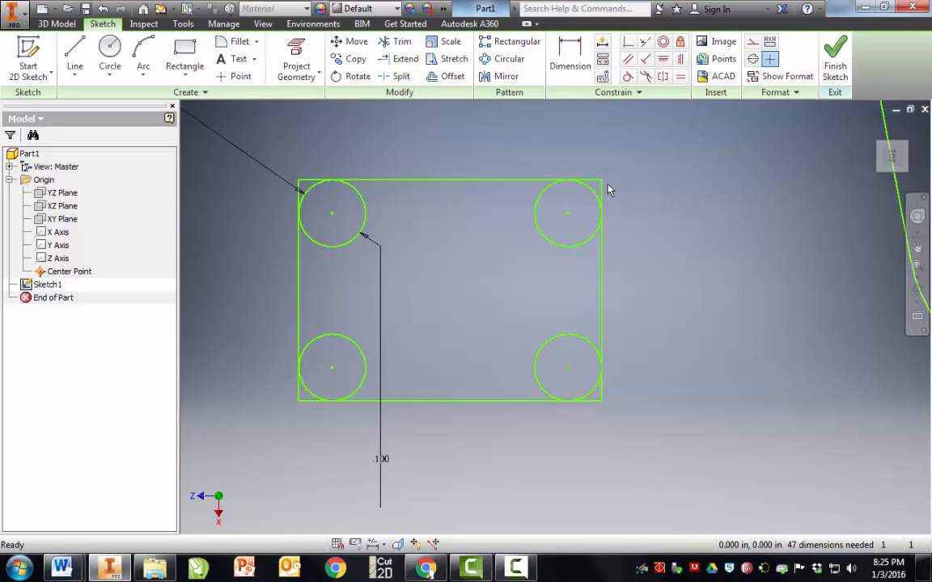
- Enlarge the rectangle by pulling its upper-right corner outward, keeping the constrained corner circles attached
drag(600, 186, 634, 138)
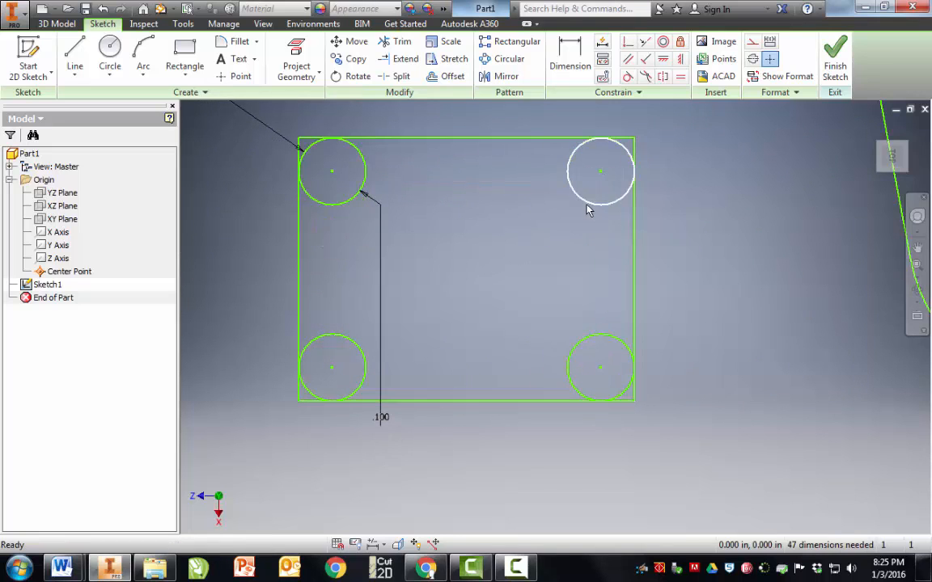
drag(587, 203, 557, 231)
click(545, 240)
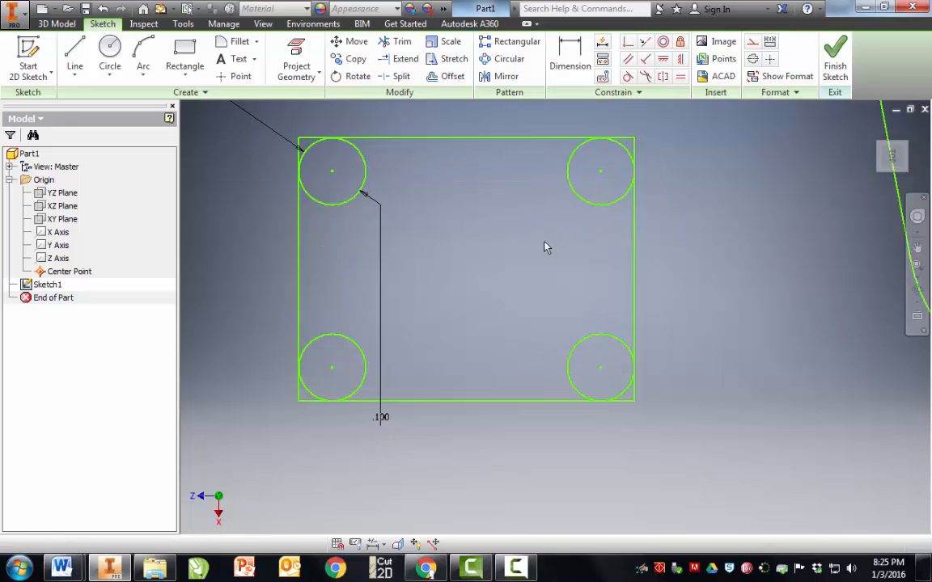
- Trim the inner portions of all four corner circles so that only the outer corner arcs remain
right_drag(449, 279, 530, 275)
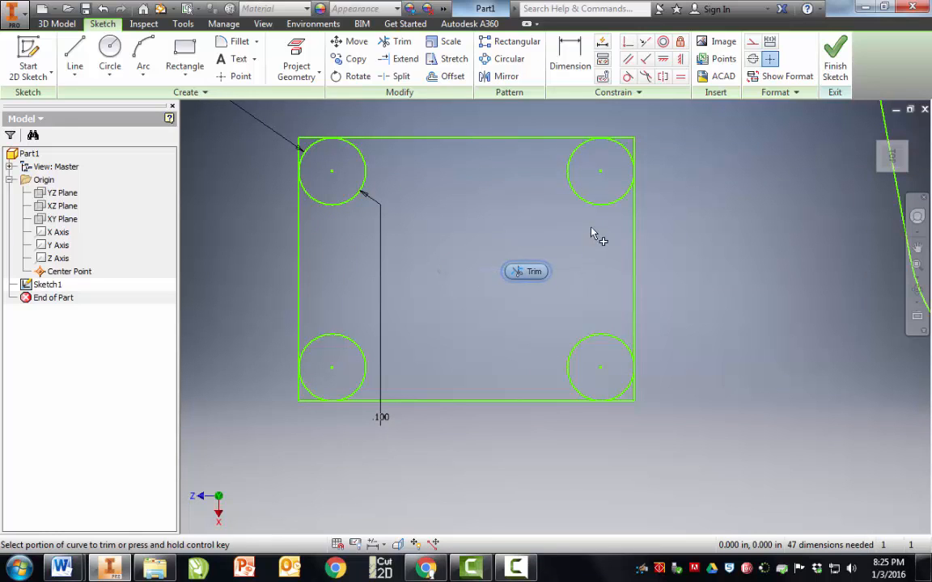
click(591, 209)
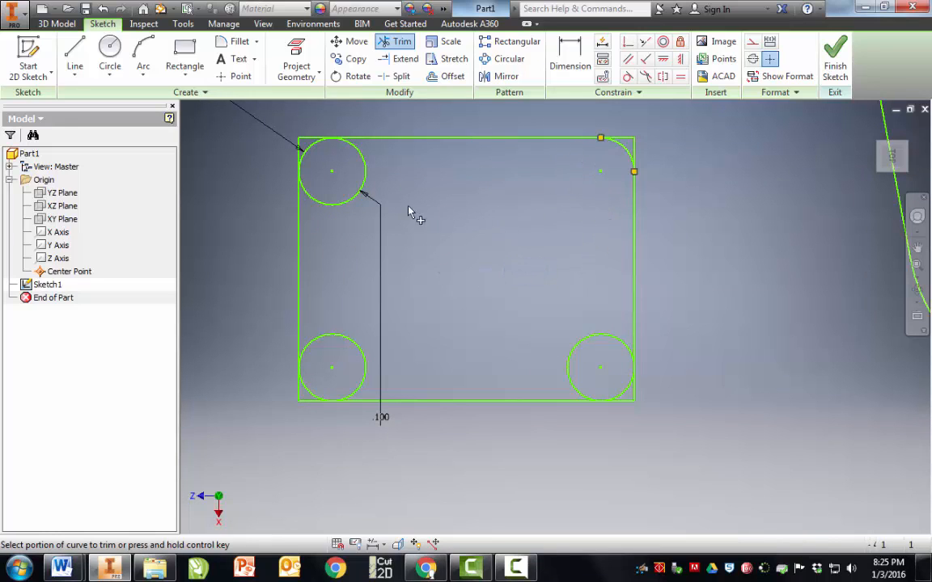
click(368, 189)
click(356, 343)
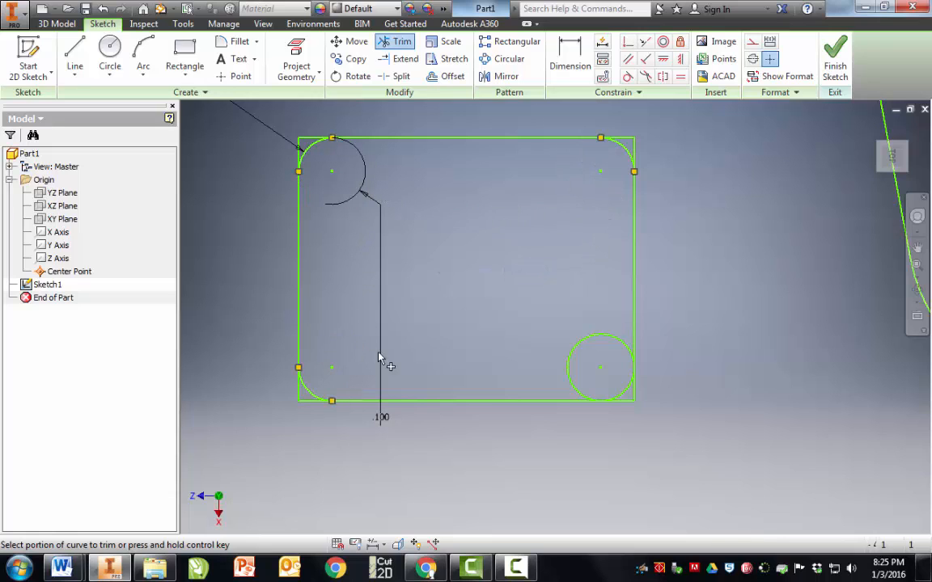
click(610, 406)
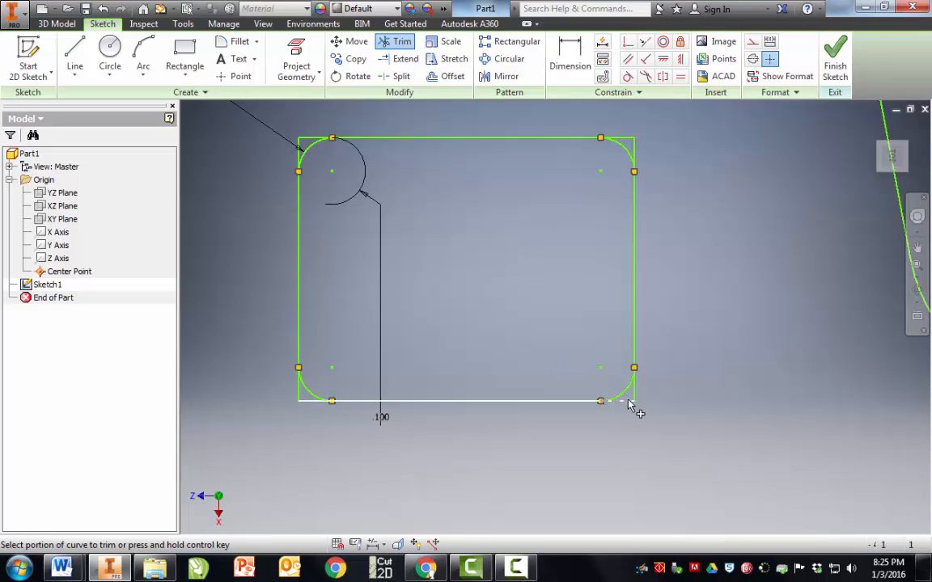
- Trim the rectangle's line ends beyond the arcs at all four corners to form a rounded rectangle
click(635, 150)
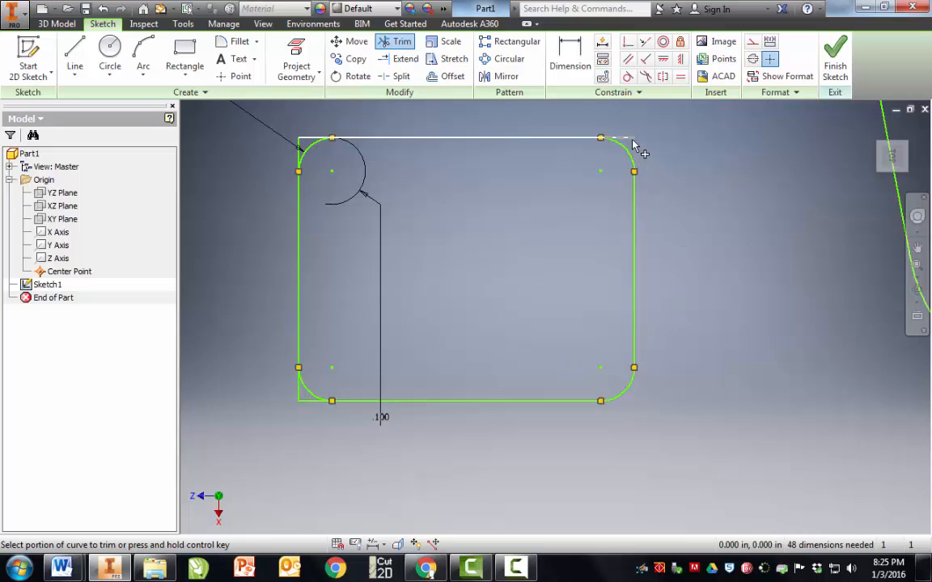
click(630, 137)
click(308, 139)
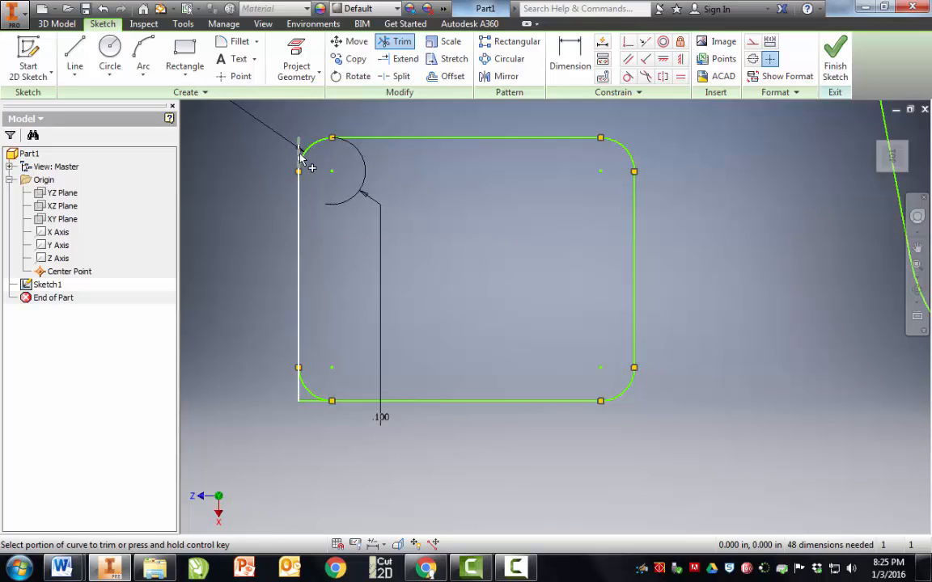
click(299, 155)
click(301, 385)
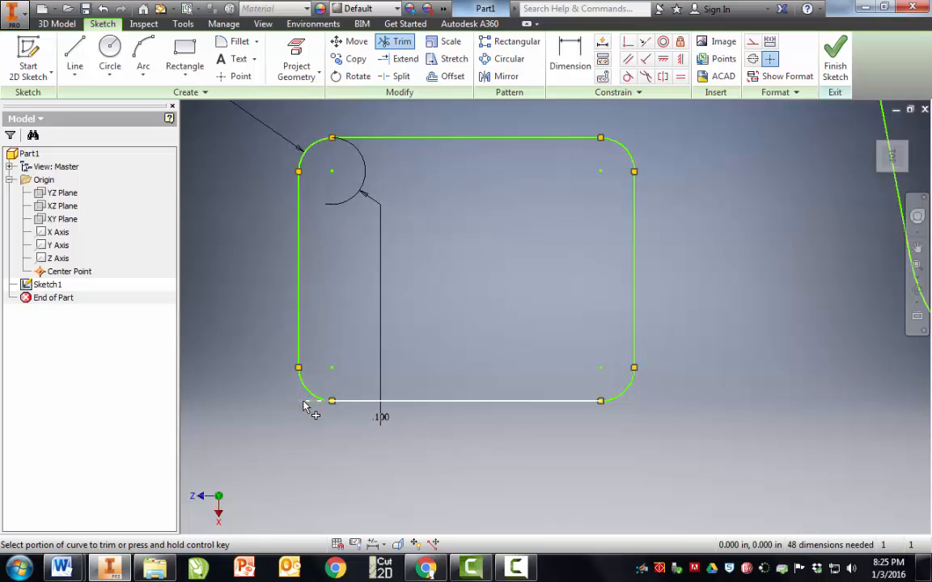
click(311, 401)
key(Escape)
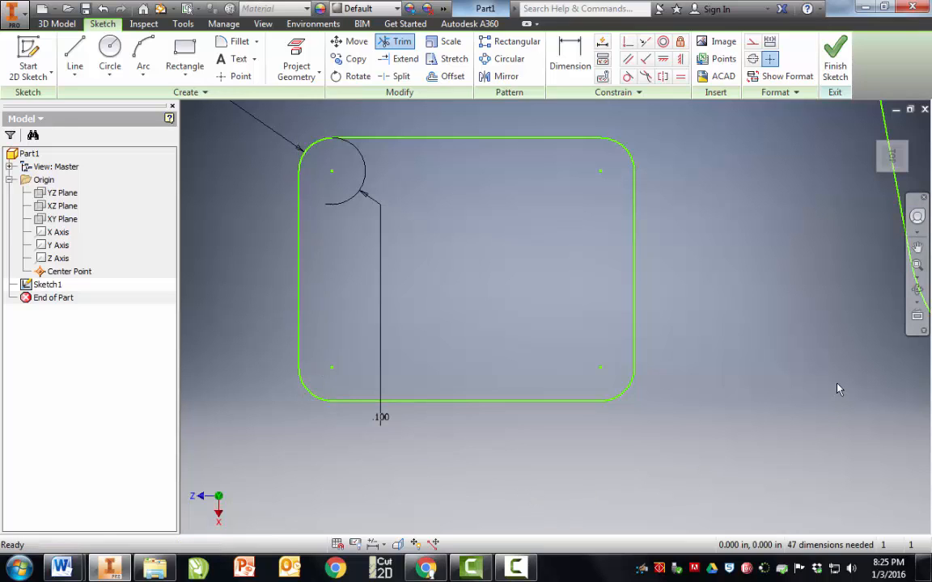
- Apply a Vertical constraint between the center of the largest loose circle and the center of the medium circle
scroll(837, 386, down, 3)
scroll(777, 377, up, 7)
scroll(724, 344, down, 3)
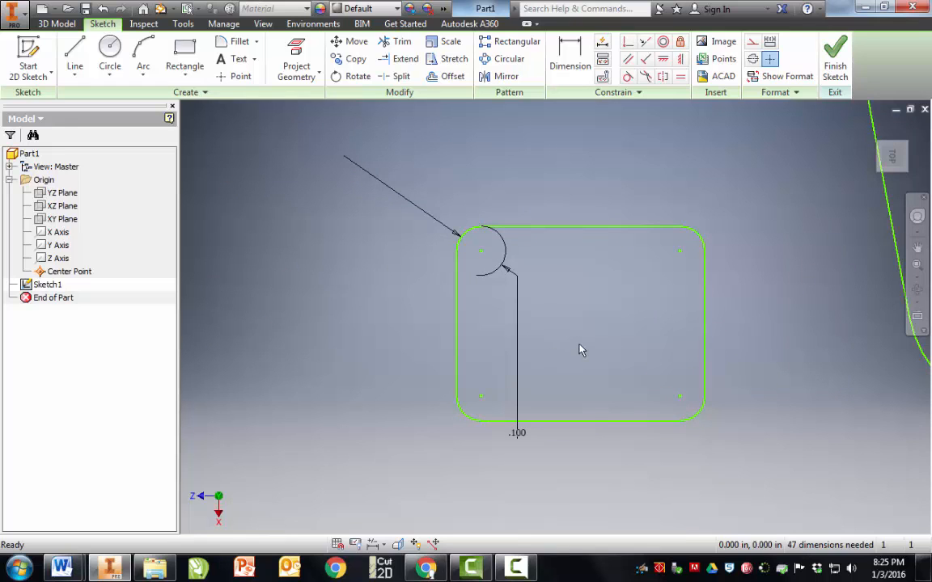
scroll(611, 358, up, 7)
scroll(542, 339, down, 3)
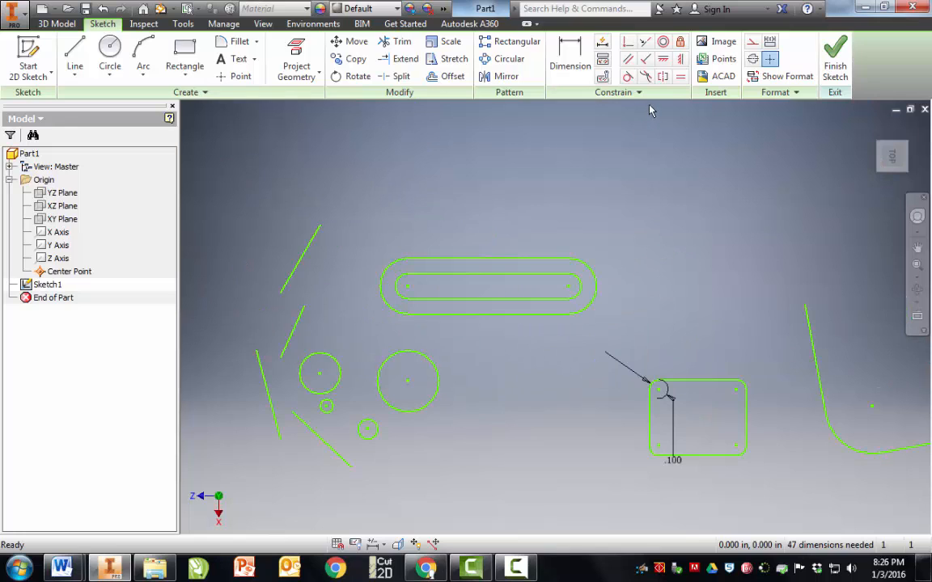
scroll(276, 391, down, 3)
scroll(312, 349, up, 2)
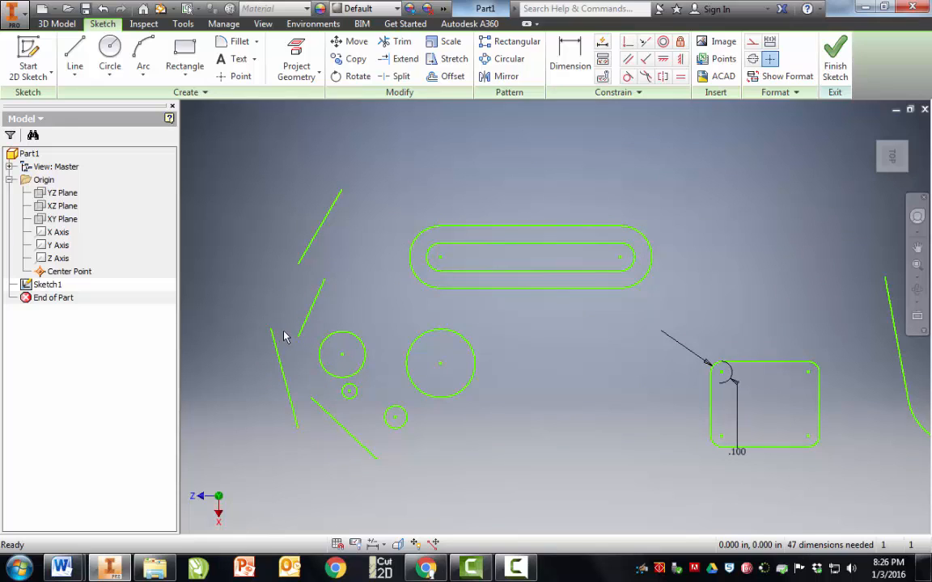
scroll(284, 336, up, 4)
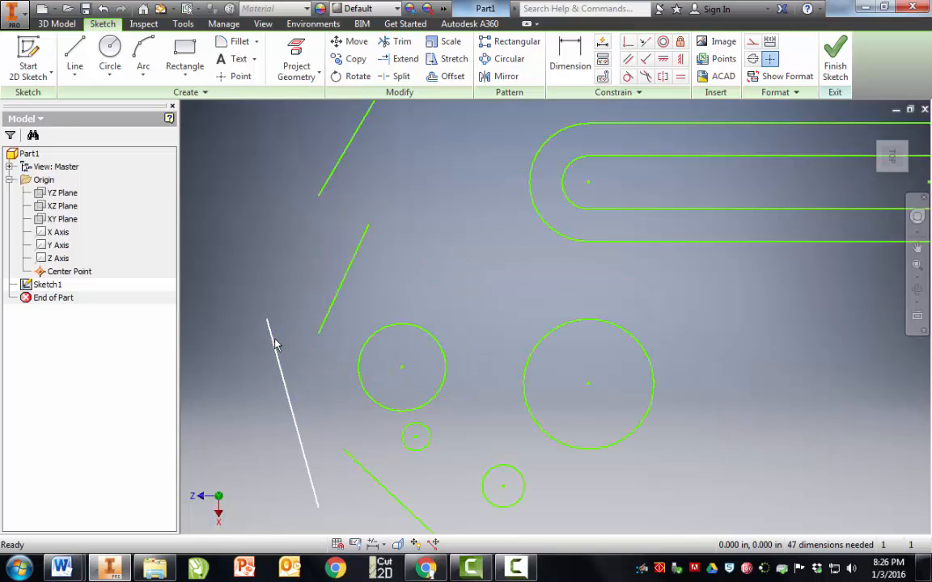
click(679, 64)
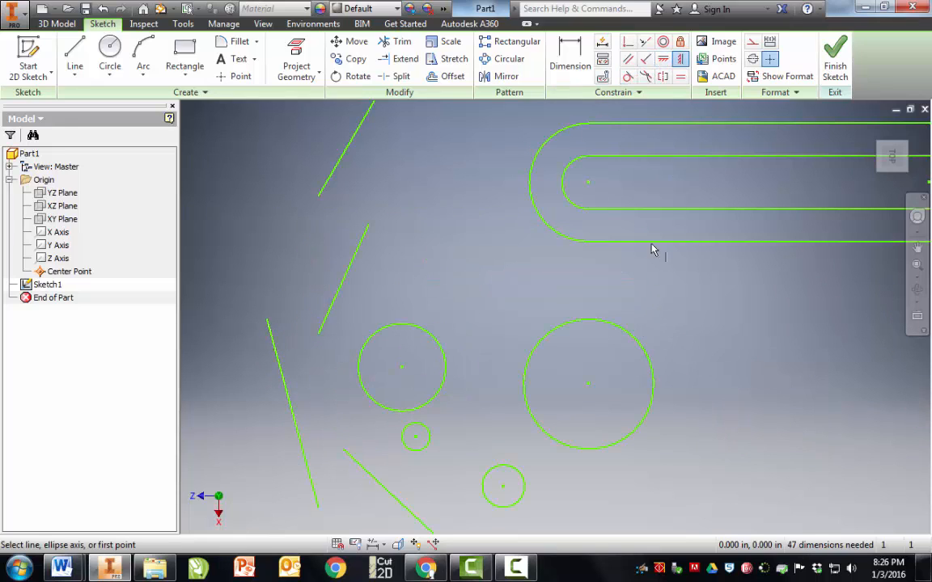
click(588, 385)
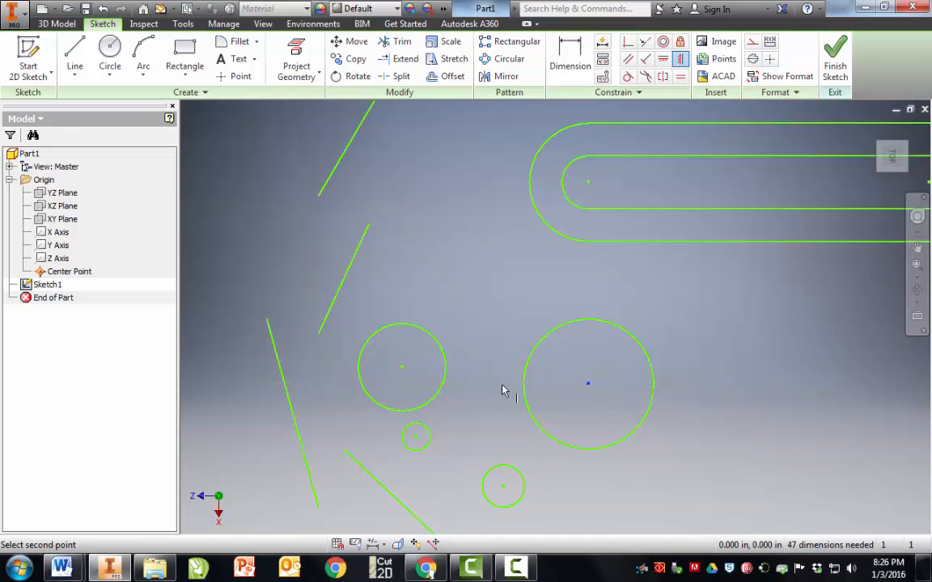
click(401, 368)
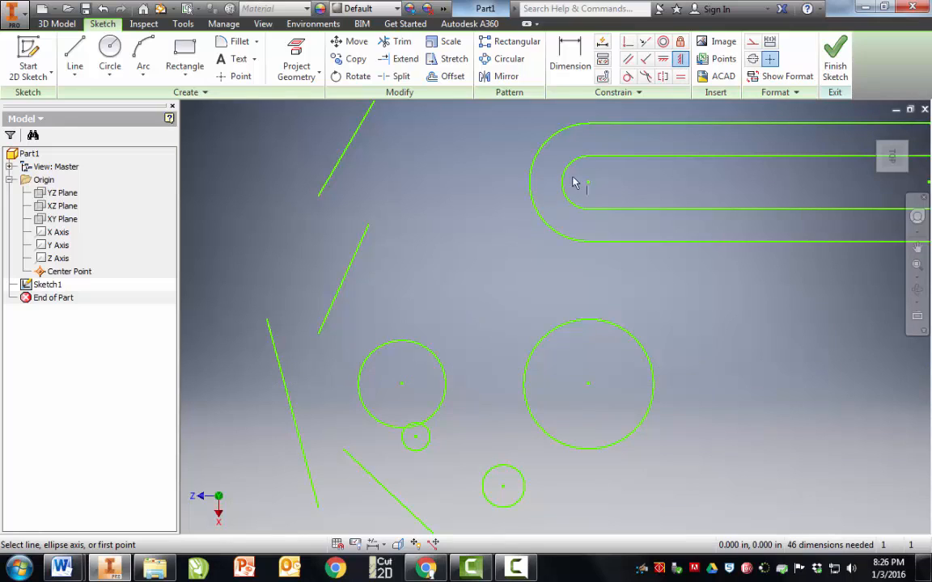
- Make the medium circle equal in size to the largest circle with an Equal constraint
click(679, 77)
click(614, 332)
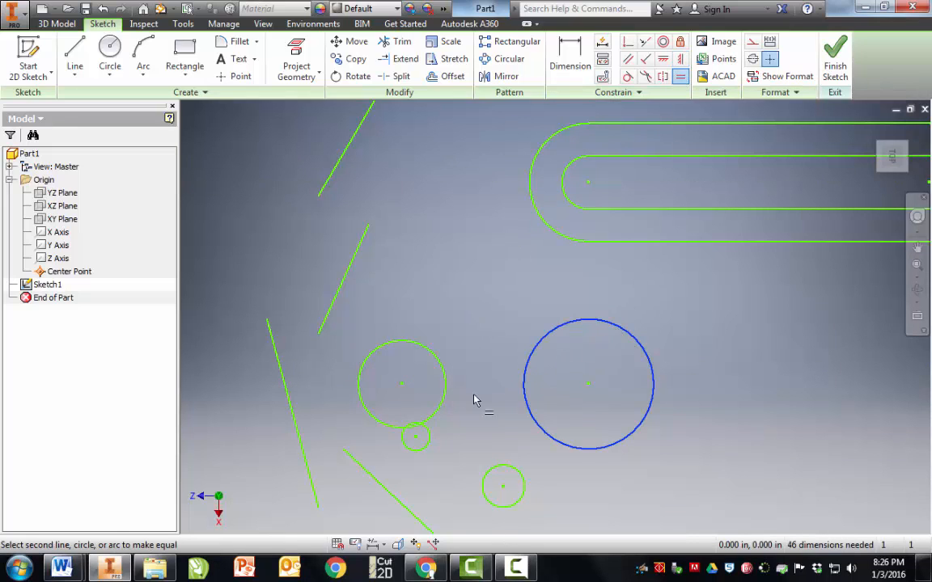
click(444, 399)
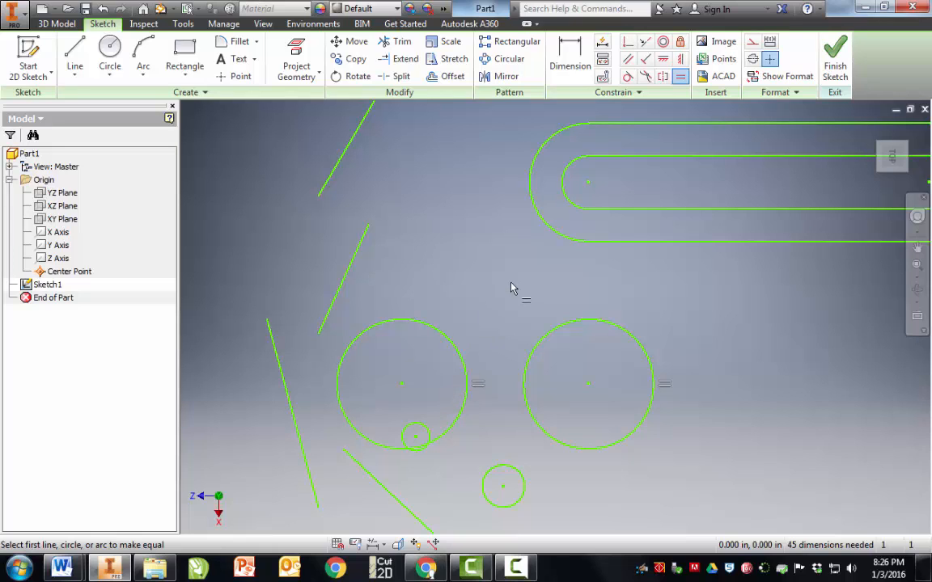
- Apply Concentric constraints to pair each of the two small circles with one of the two large circles
click(662, 43)
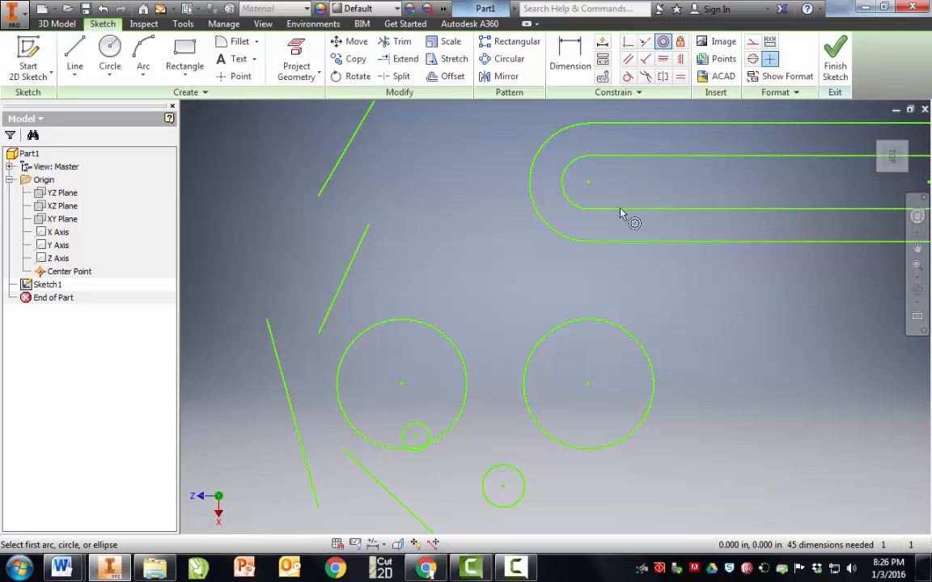
click(429, 437)
click(445, 440)
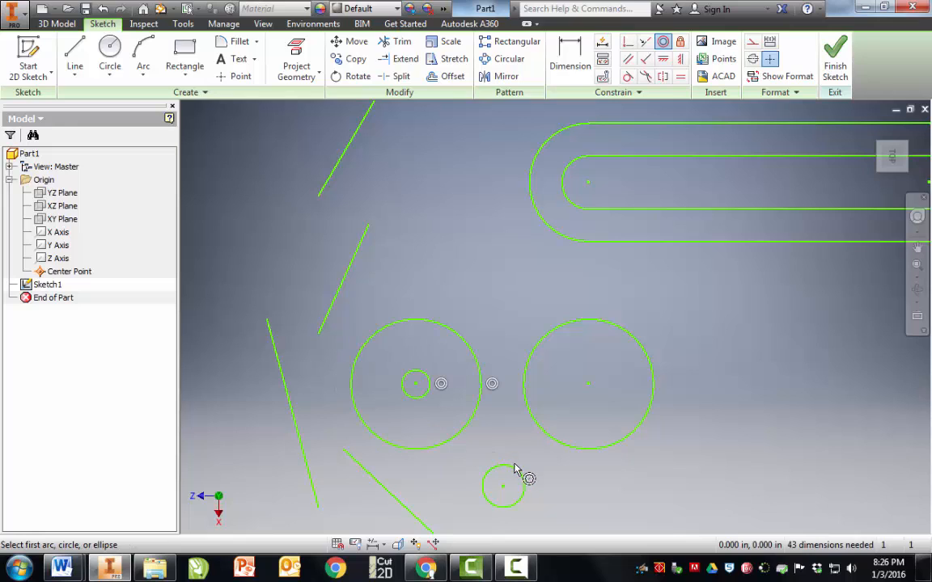
click(521, 478)
click(546, 439)
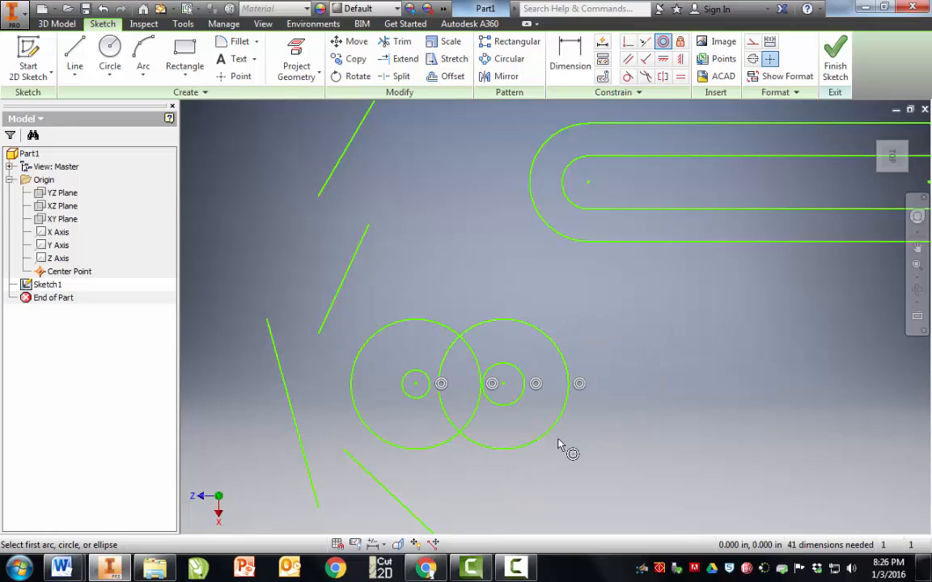
key(Escape)
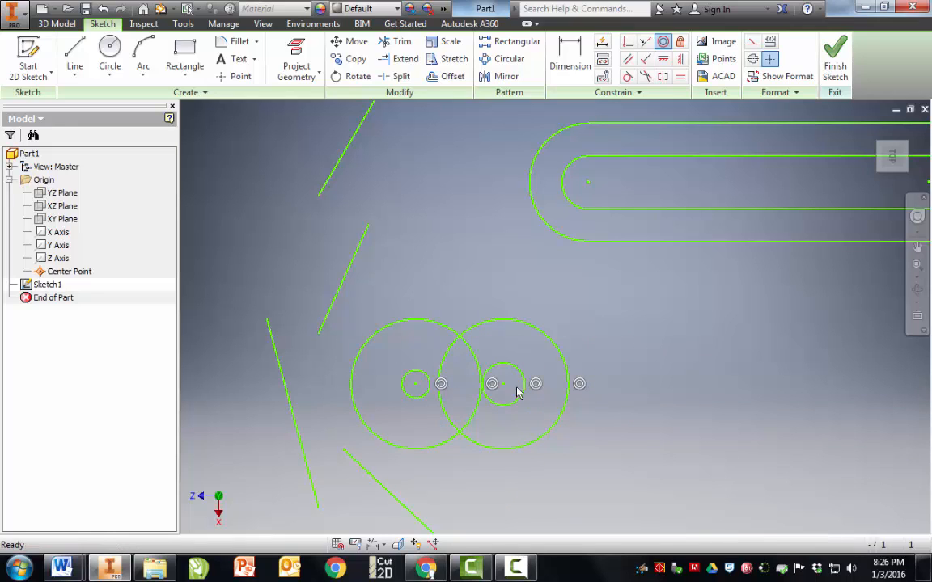
- Move the right concentric pair away from the left one, and make the left small circle equal to the right small circle
drag(505, 384, 671, 364)
click(680, 76)
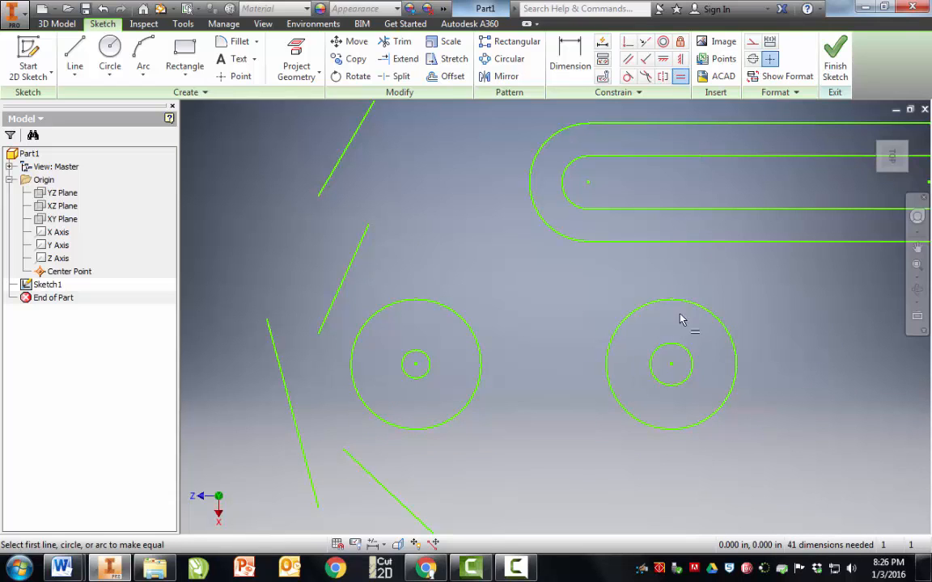
click(689, 355)
click(427, 372)
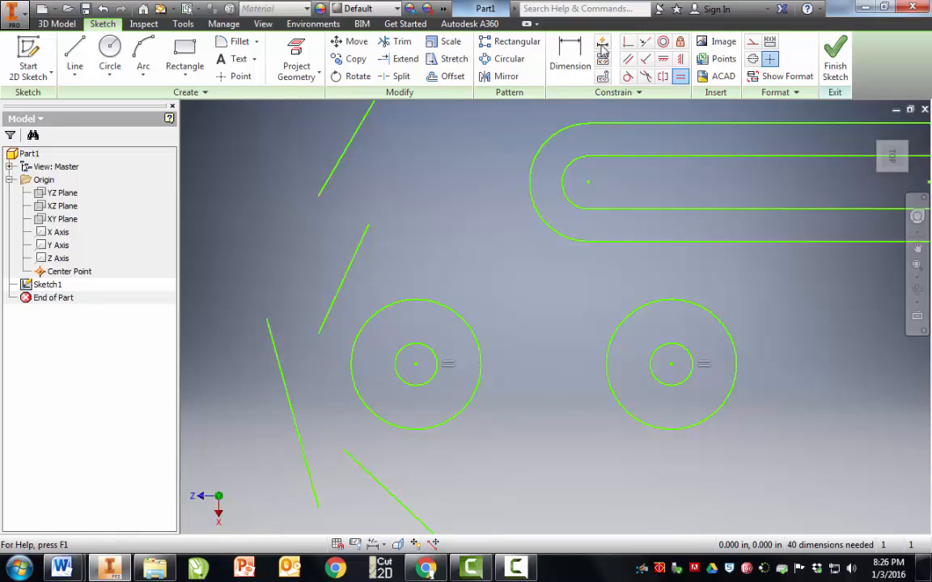
- Apply a Tangent constraint between the loose slanted line just above the left concentric pair and the left large circle
click(627, 77)
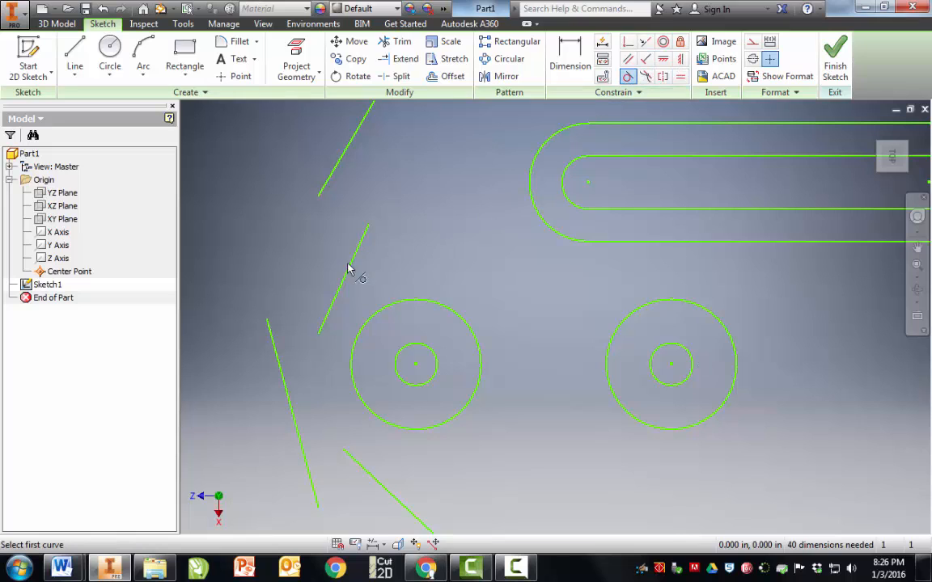
click(322, 325)
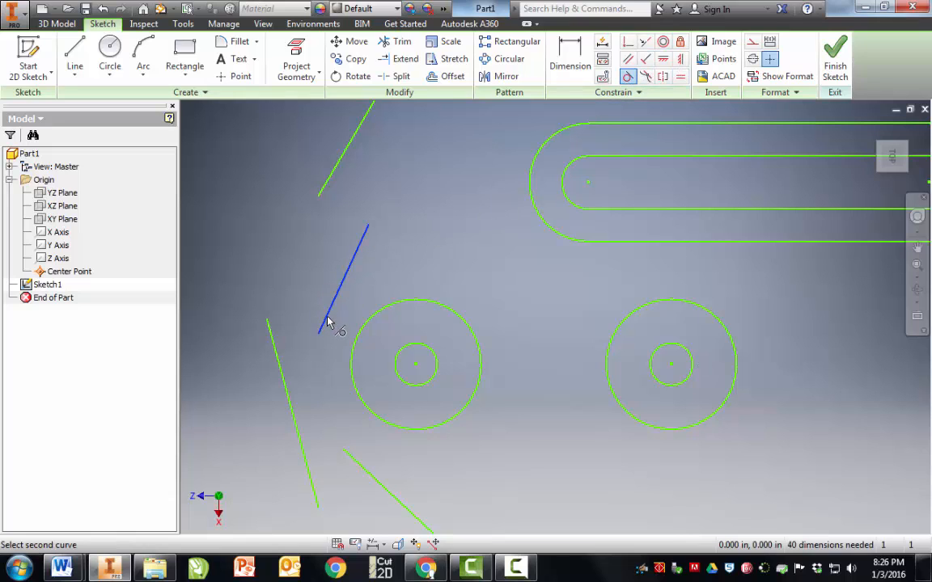
click(376, 317)
- Try to make the same line tangent to the right large circle, and undo that constraint
click(366, 250)
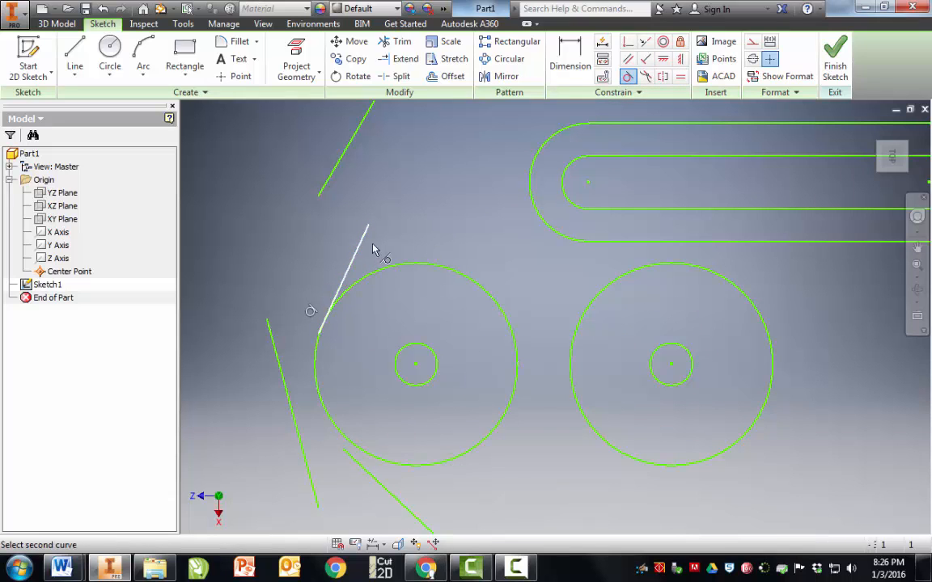
click(617, 292)
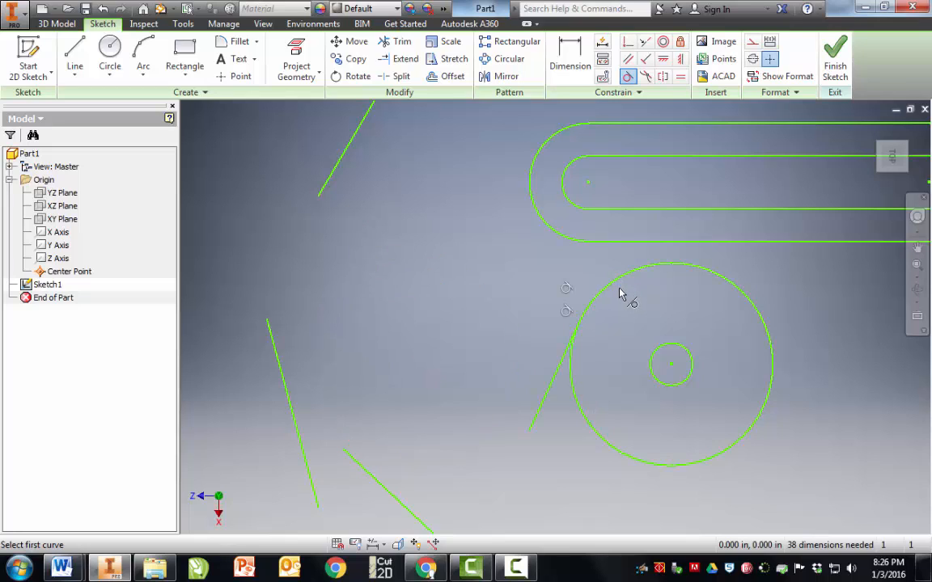
key(ctrl+z)
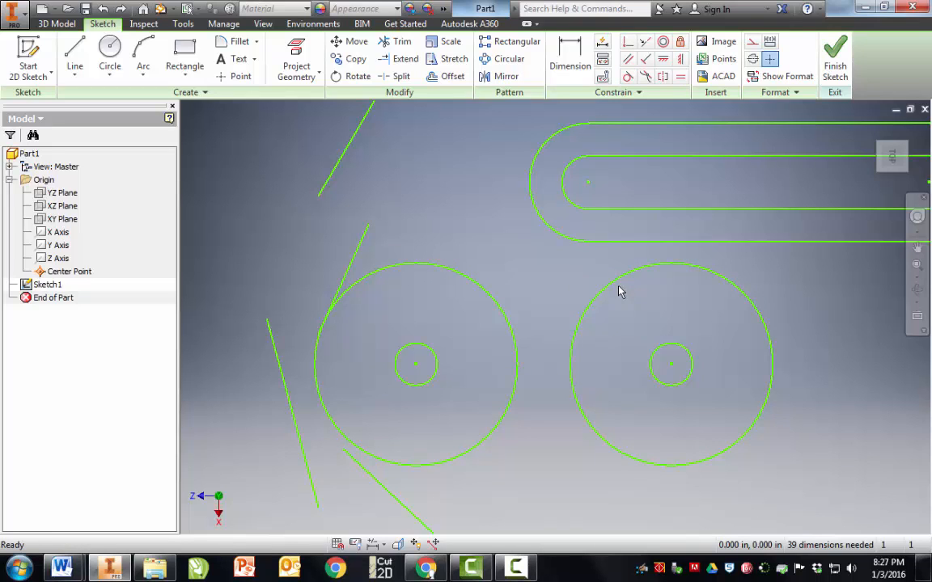
- Apply a Vertical constraint to the line that is tangent to the left large circle
click(679, 59)
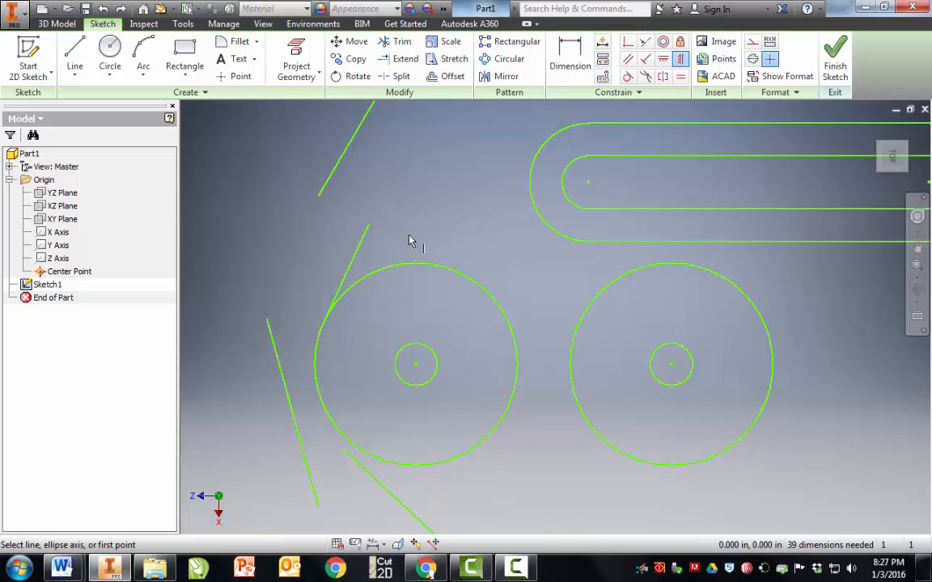
click(365, 250)
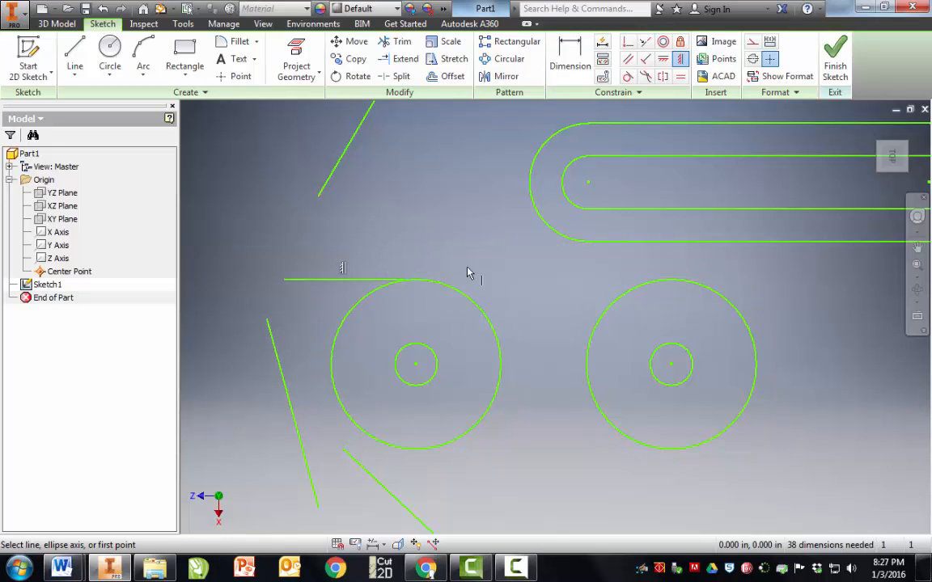
- Try to add a Tangent constraint between the straightened line and the right large circle
click(628, 76)
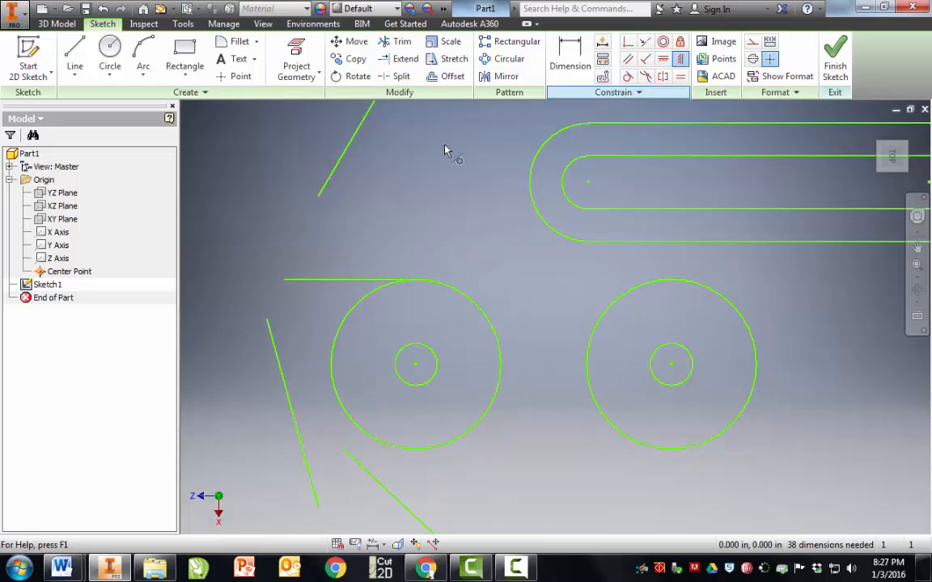
click(293, 280)
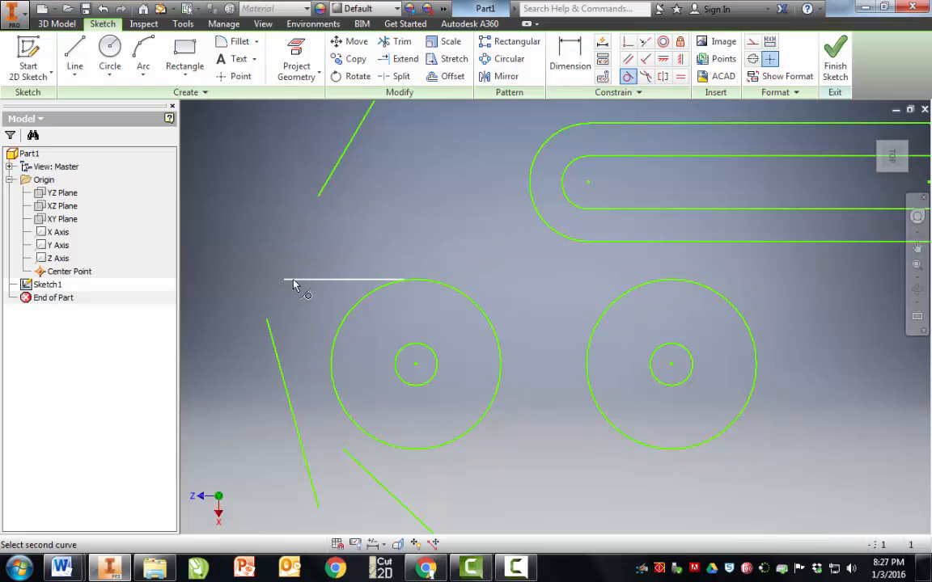
click(618, 301)
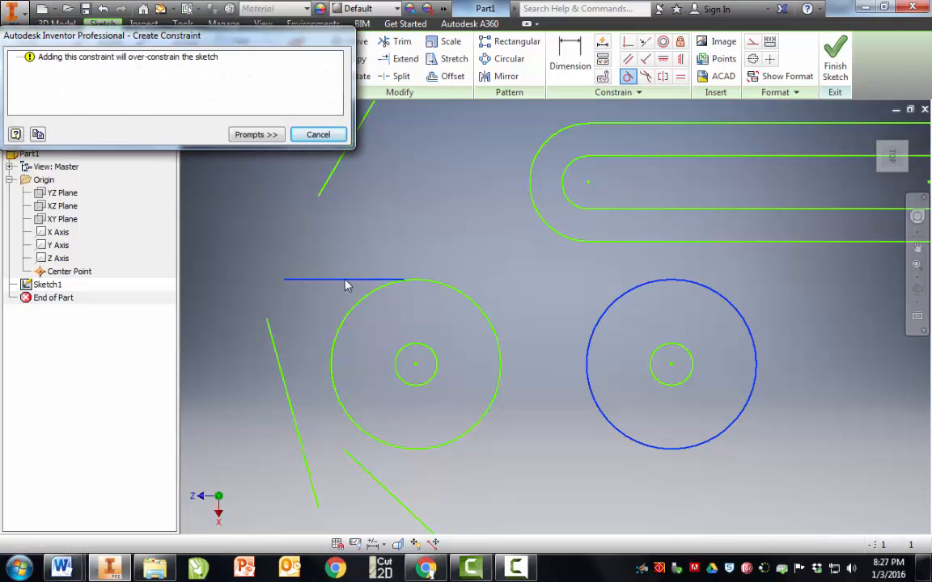
click(318, 134)
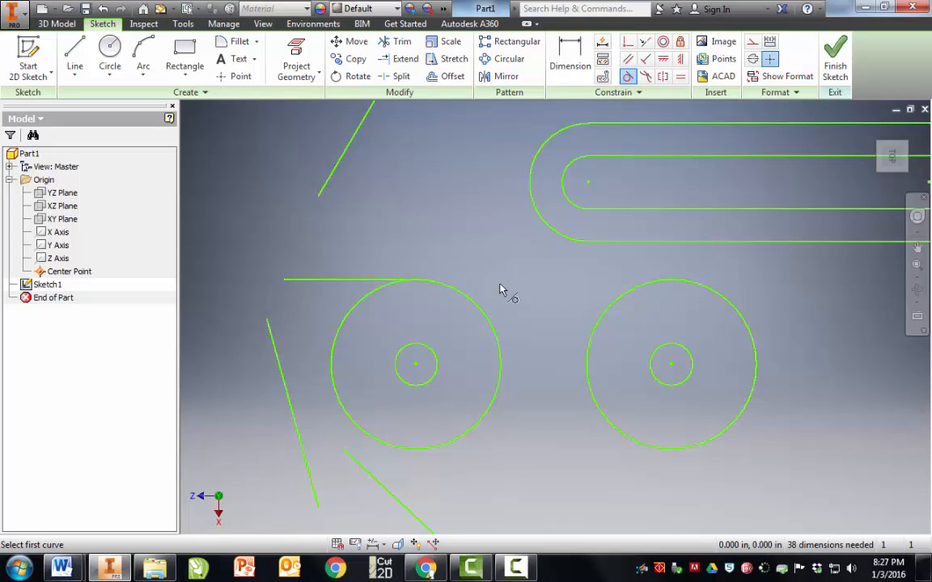
- Extend the straightened line to its tangent point on the left large circle
click(398, 58)
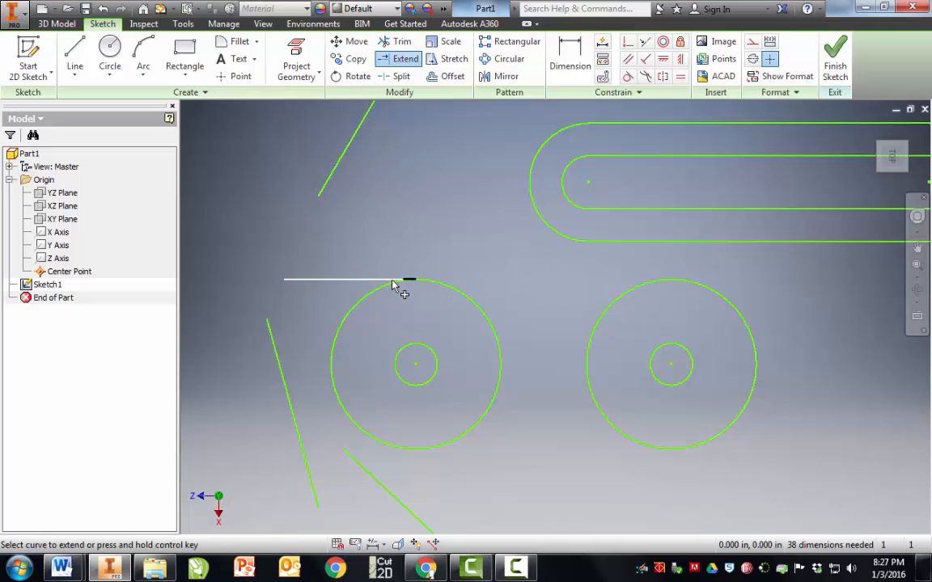
click(393, 283)
key(Escape)
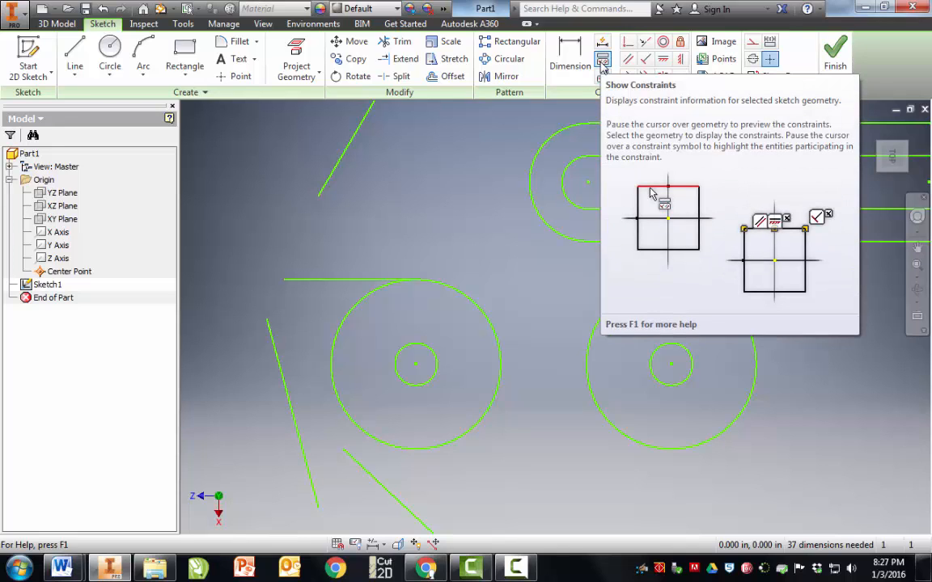
- Show the constraints on the extended line and delete the one that fixes the line's direction
click(602, 59)
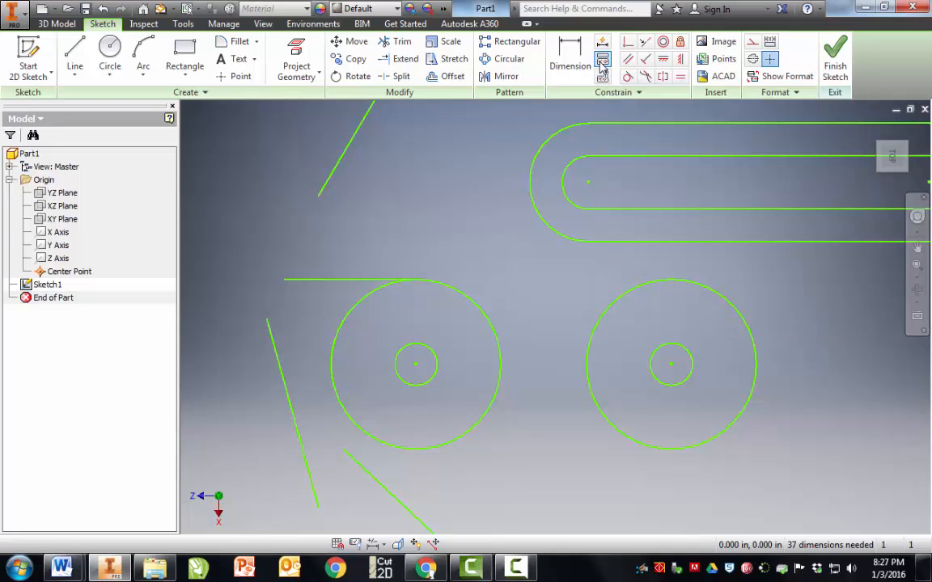
click(321, 280)
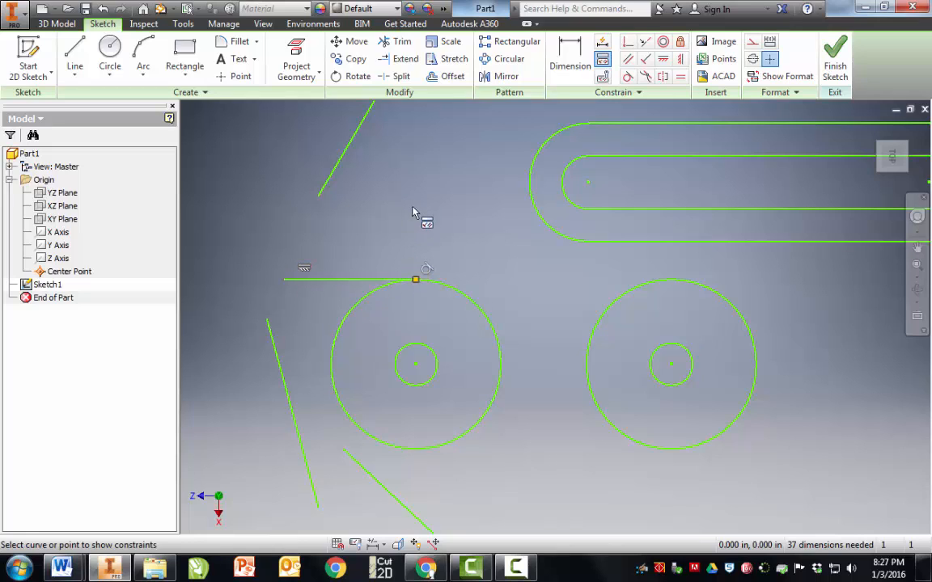
key(Escape)
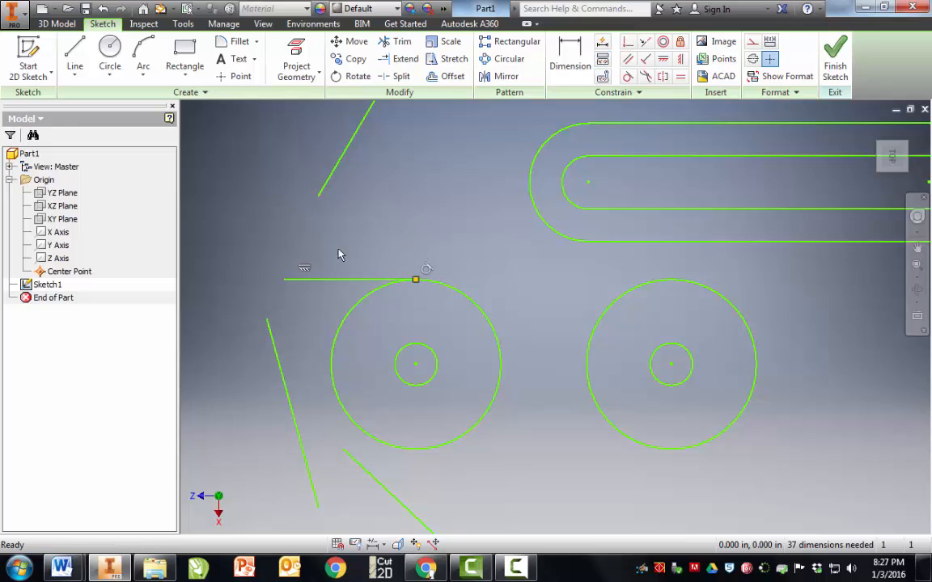
click(305, 269)
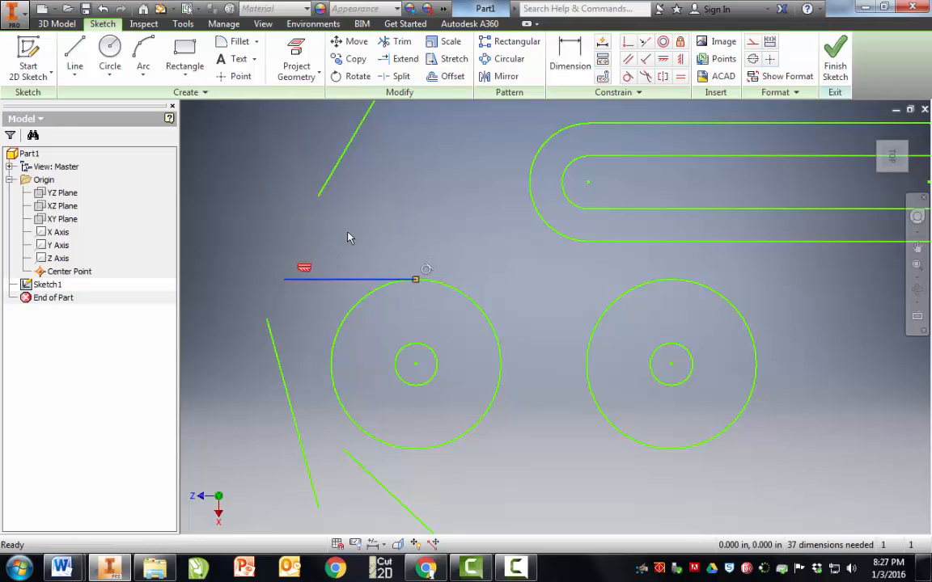
key(Delete)
- Swing the line's free end over to the right large circle and attach it there with a Coincident constraint
drag(283, 281, 623, 275)
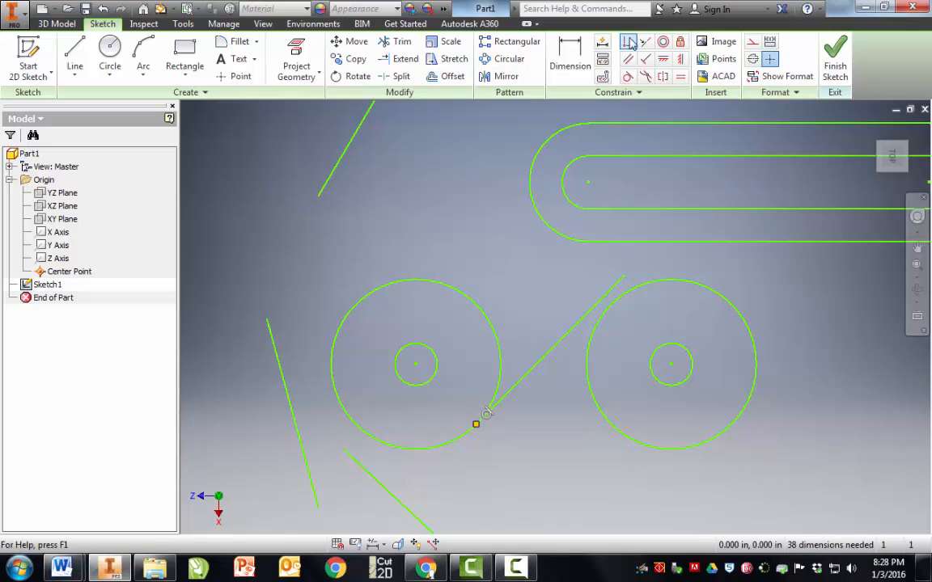
click(624, 281)
click(648, 291)
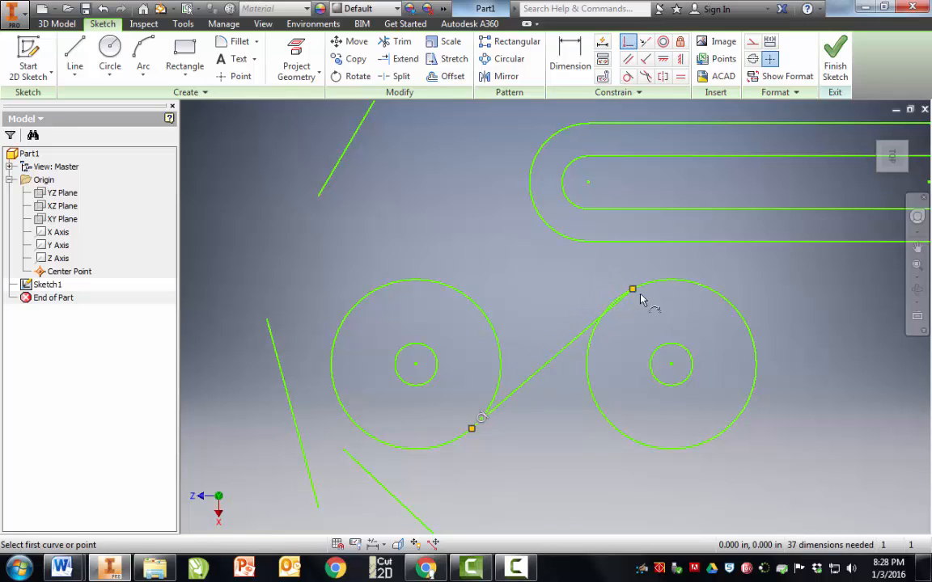
- Apply a Tangent constraint between the connecting line and the right large circle
click(627, 76)
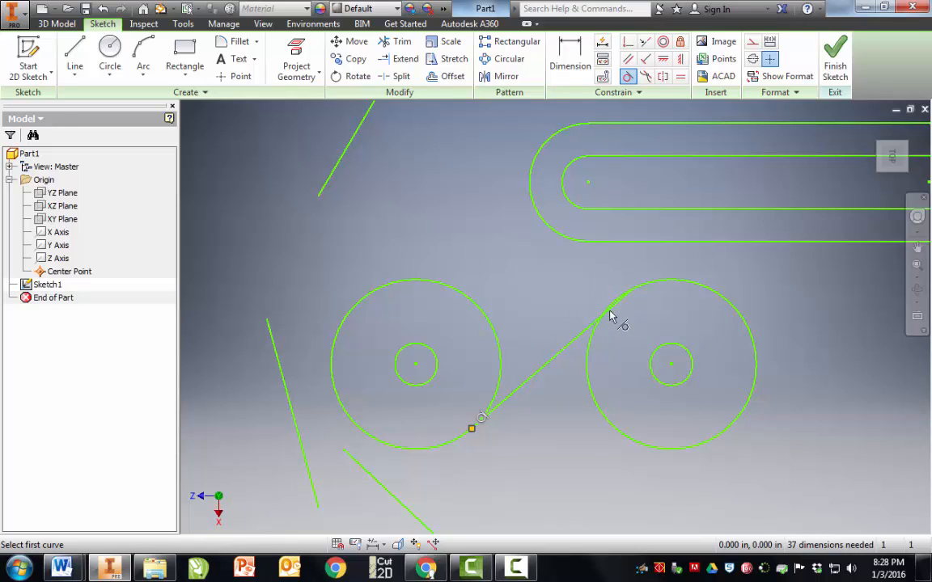
click(588, 332)
click(594, 339)
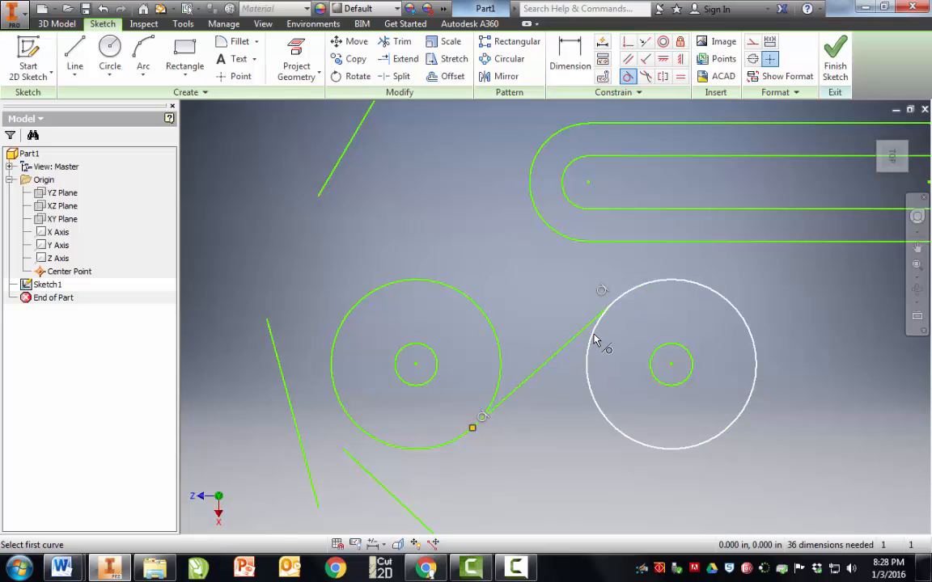
- Try to apply another Tangent constraint between the left large circle and the connecting line
click(473, 428)
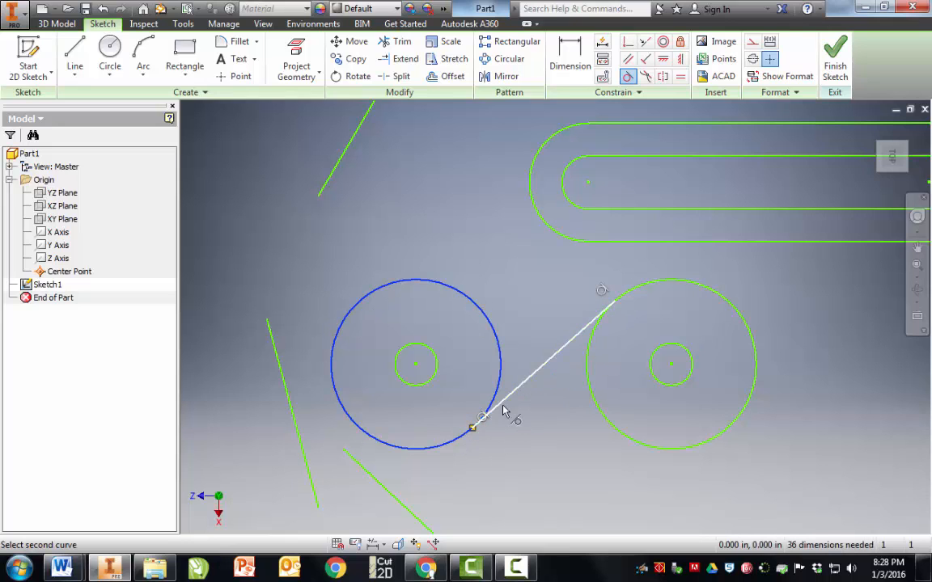
click(512, 397)
click(318, 135)
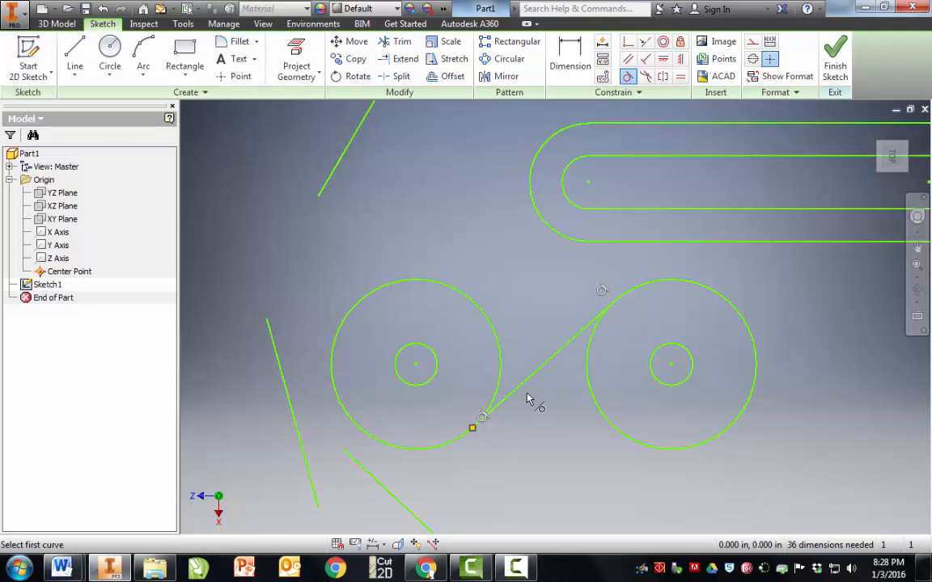
- Show the connecting line's constraints and delete its Tangent constraint with the left large circle
click(603, 59)
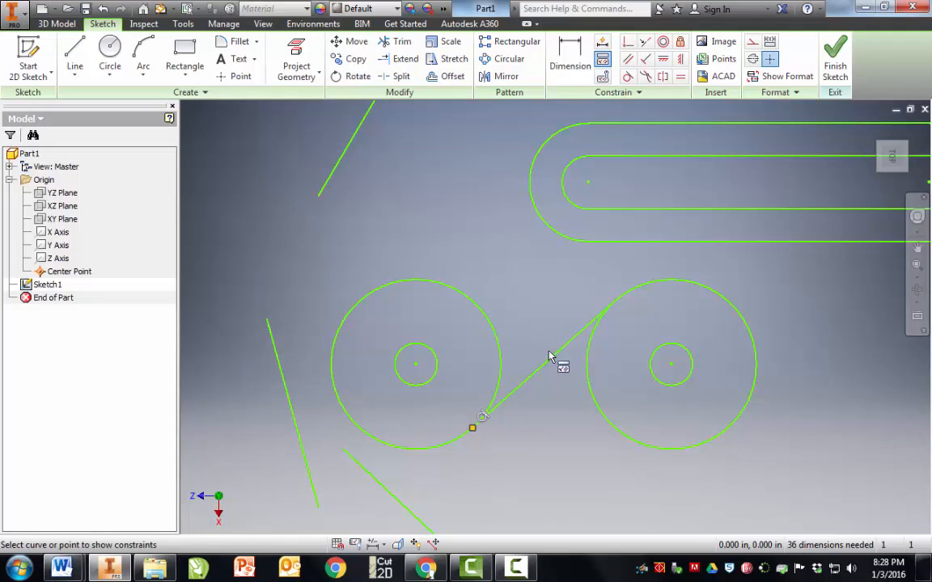
click(553, 356)
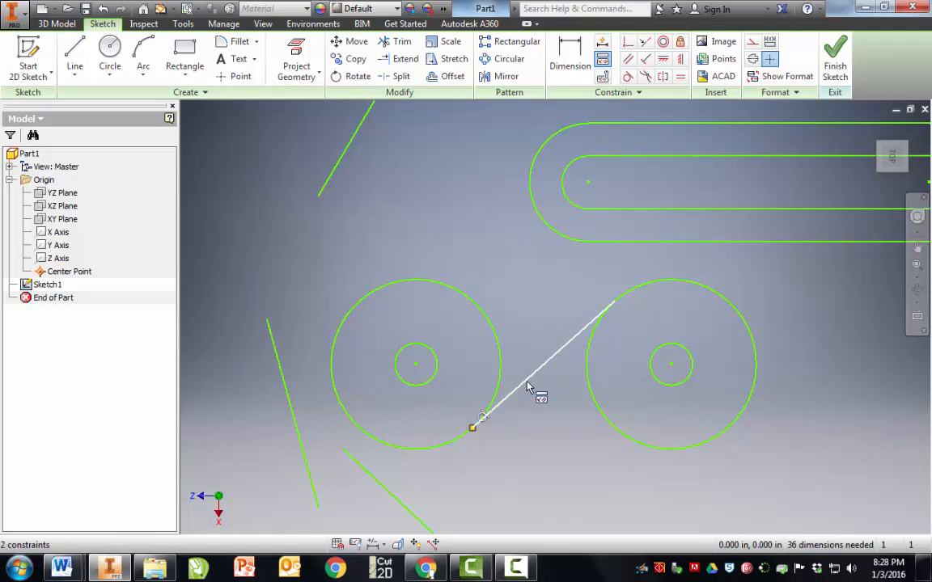
click(482, 418)
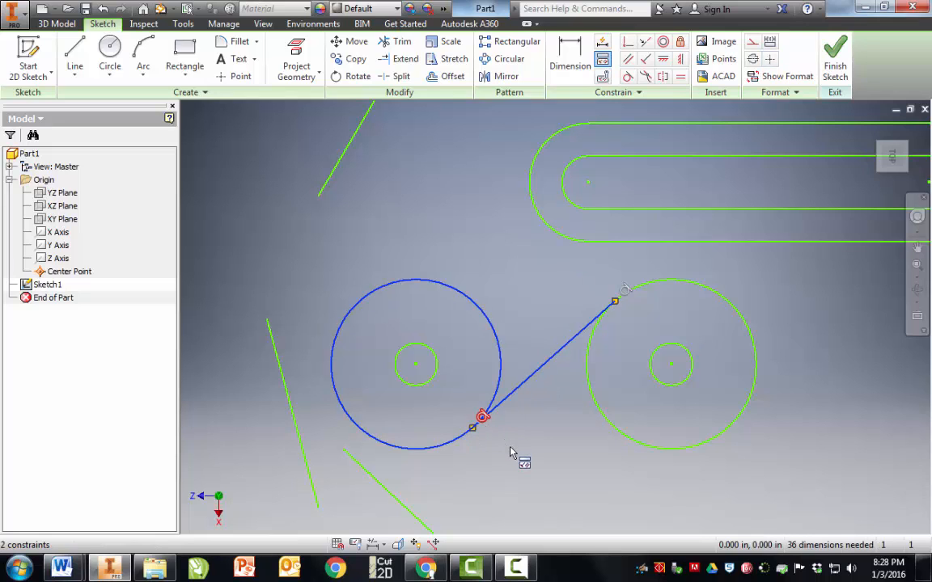
key(Delete)
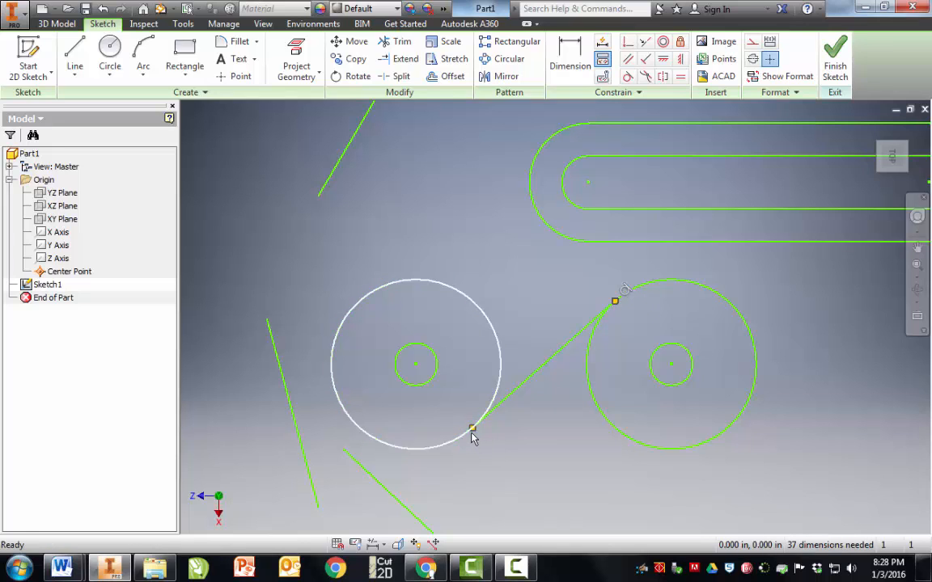
- Slide the connecting line's left end around to the upper part of the left large circle, and space the two concentric pairs apart
drag(476, 428, 520, 358)
drag(507, 289, 505, 291)
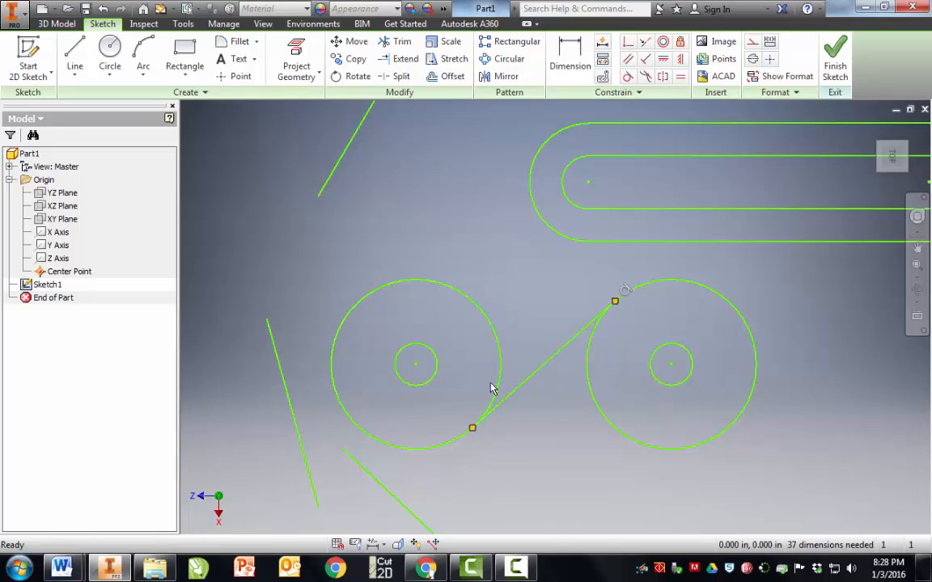
drag(473, 427, 500, 423)
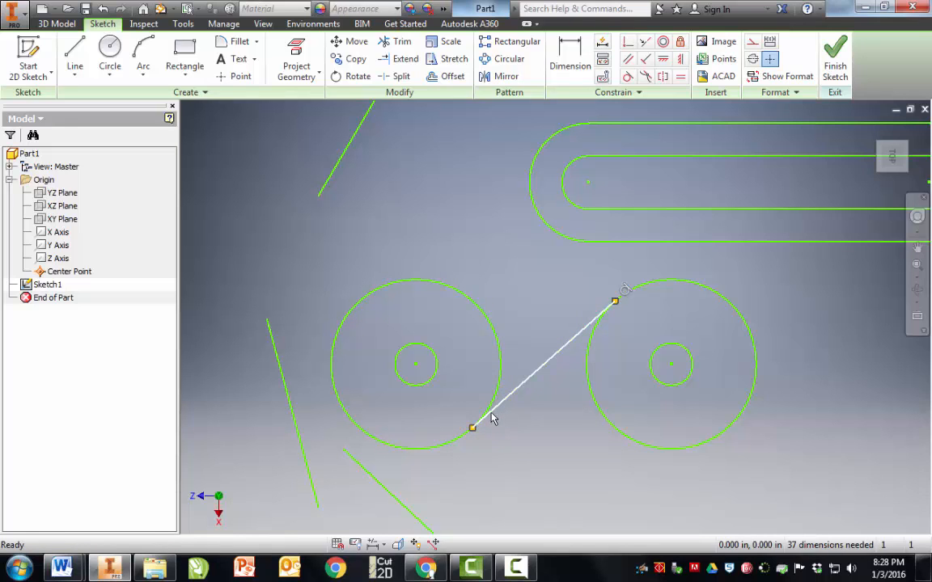
drag(525, 380, 673, 373)
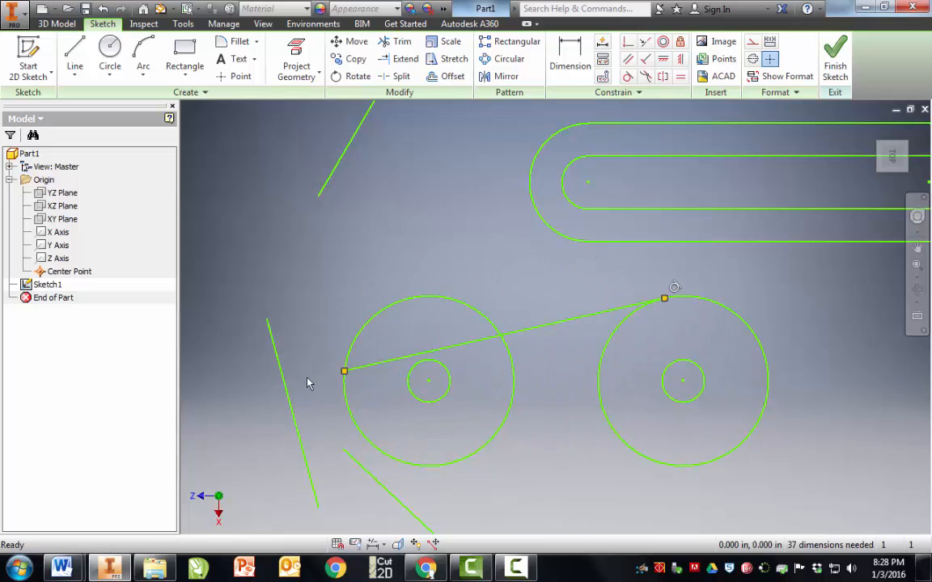
drag(360, 369, 444, 309)
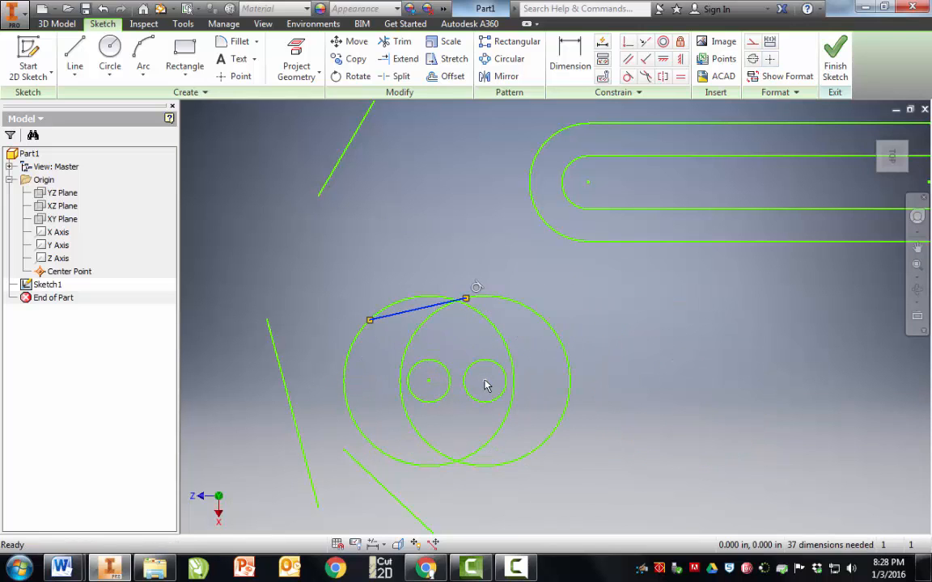
drag(485, 386, 680, 369)
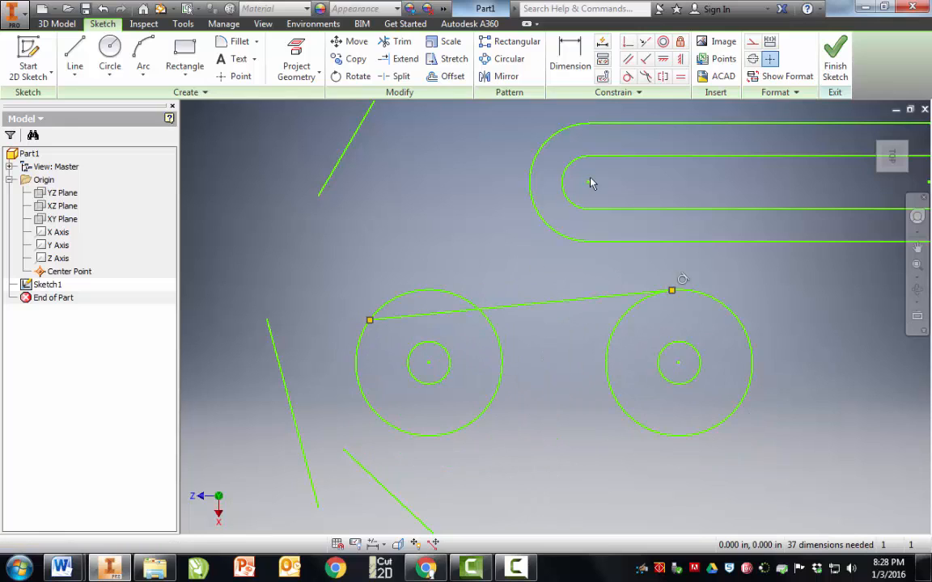
- Apply a Tangent constraint between the connecting line and the left large circle so the line spans the tops of both circles
click(627, 76)
click(410, 316)
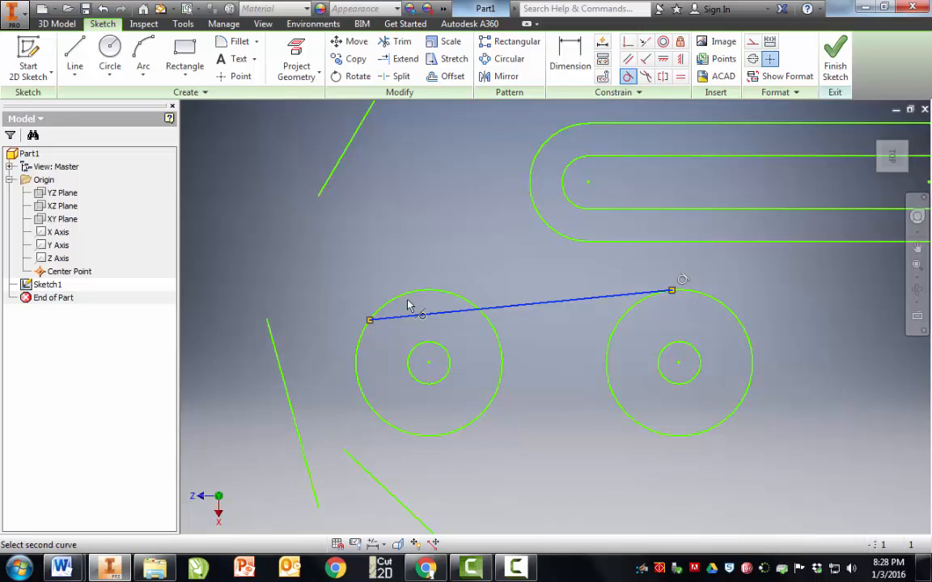
click(421, 292)
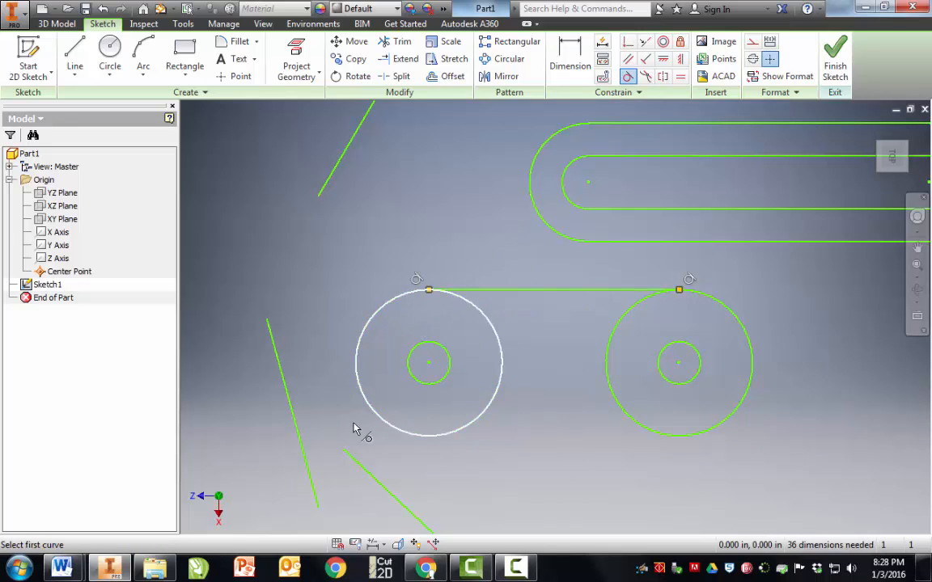
scroll(512, 429, down, 5)
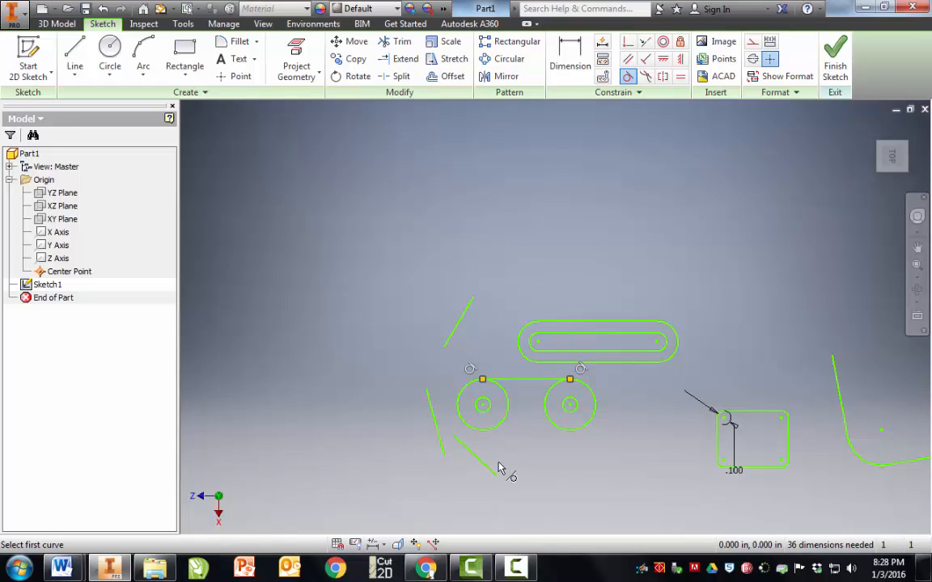
- Apply a Vertical constraint to the short diagonal loose line below the left pair of circles
key(Escape)
scroll(509, 477, up, 3)
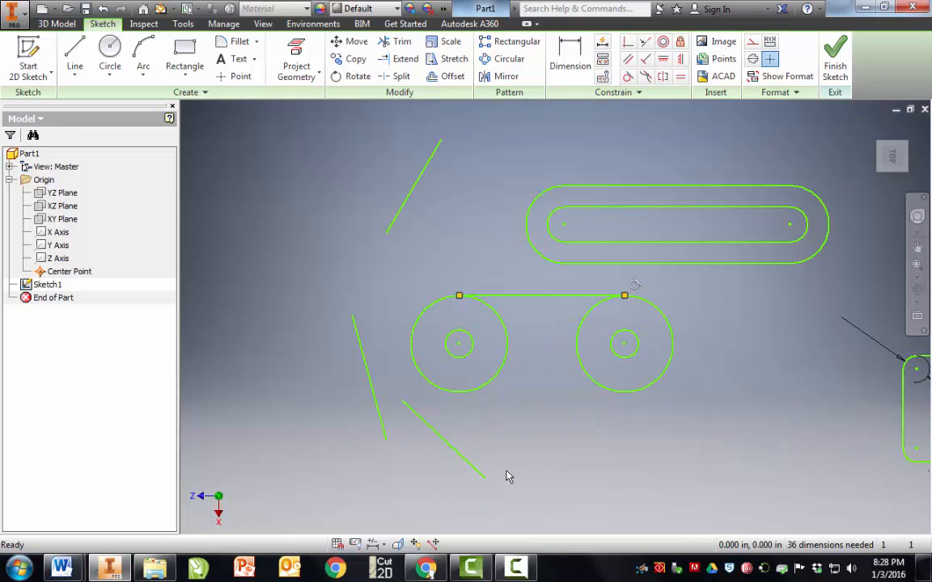
key(i)
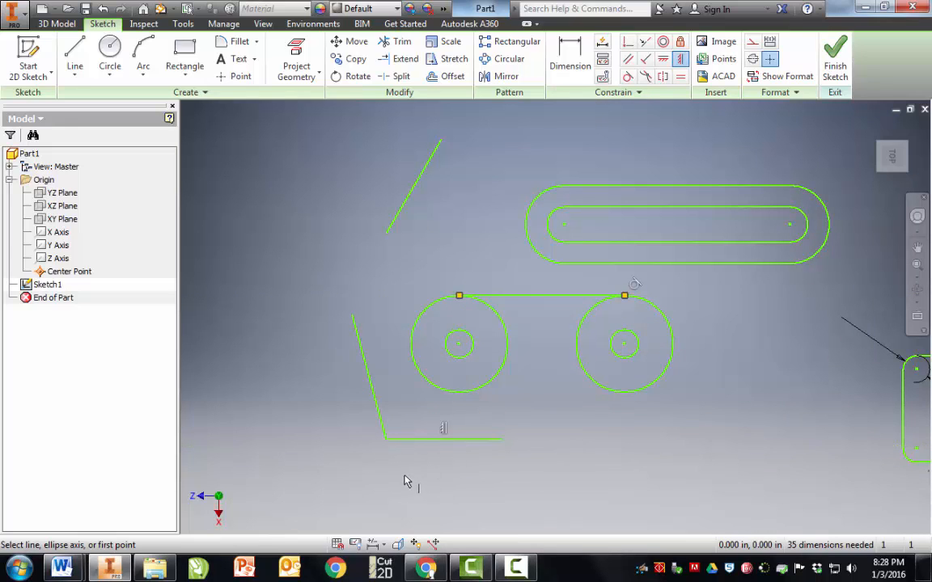
- Attach the left end of the lower straightened line to the left large circle with a Coincident constraint
scroll(394, 455, up, 4)
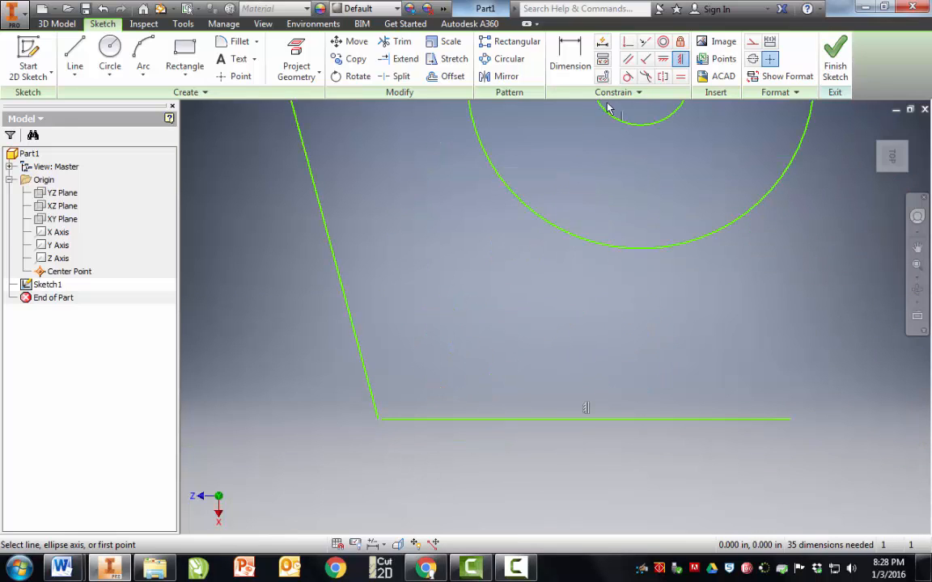
click(628, 43)
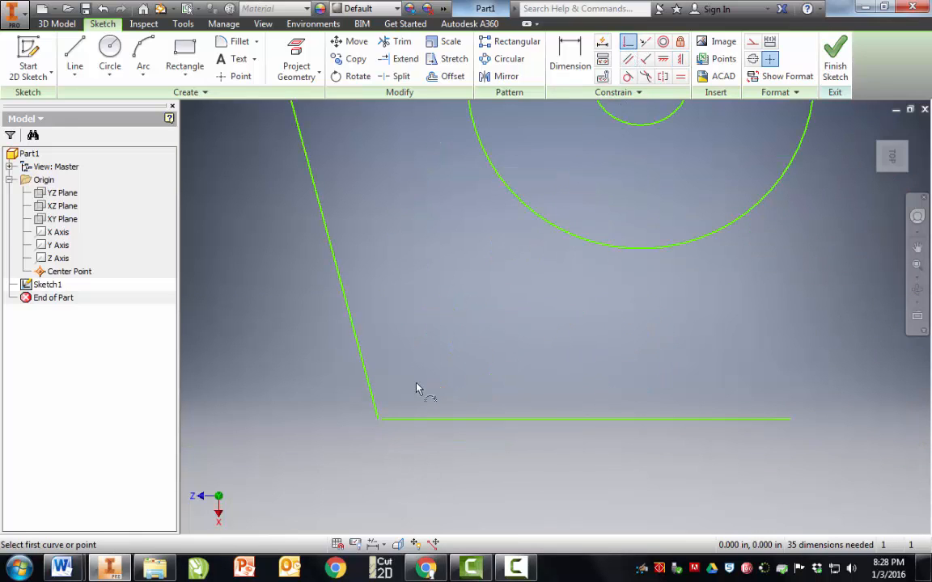
click(383, 421)
click(698, 247)
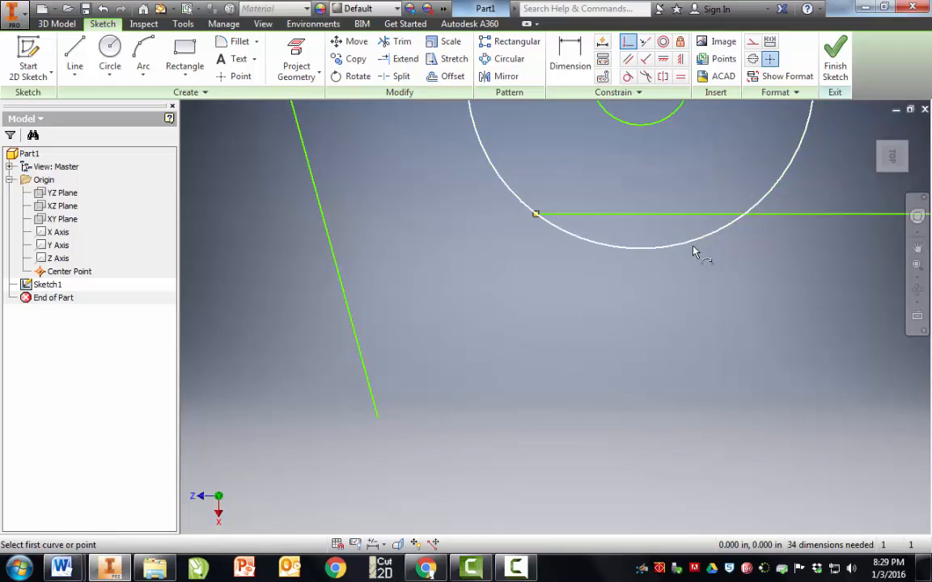
- Make the lower line tangent to the left large circle and extend it to the right large circle
scroll(608, 346, down, 5)
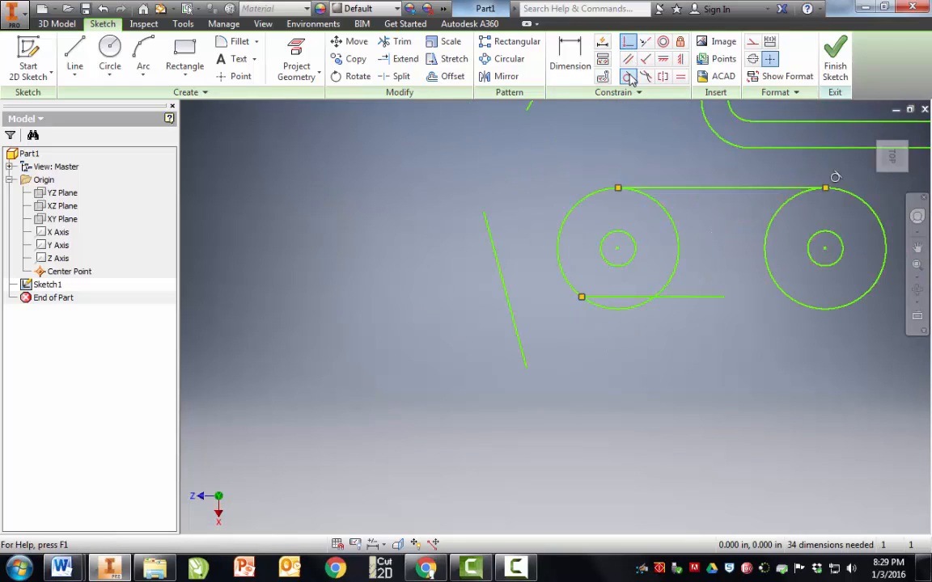
click(627, 76)
click(608, 308)
click(610, 304)
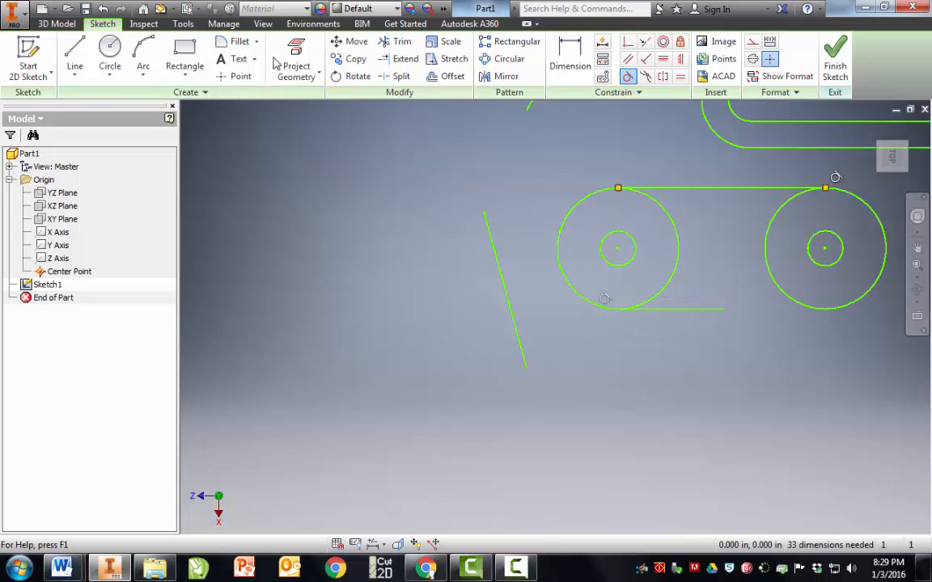
click(402, 58)
click(713, 309)
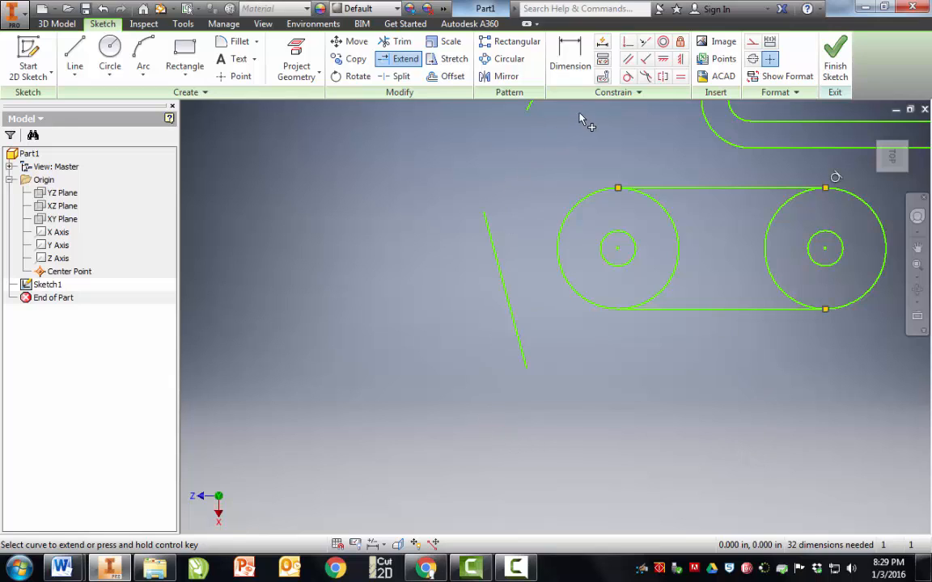
- Attach the ends of the steep loose line to the left and right small circles with Coincident constraints
click(627, 43)
click(484, 217)
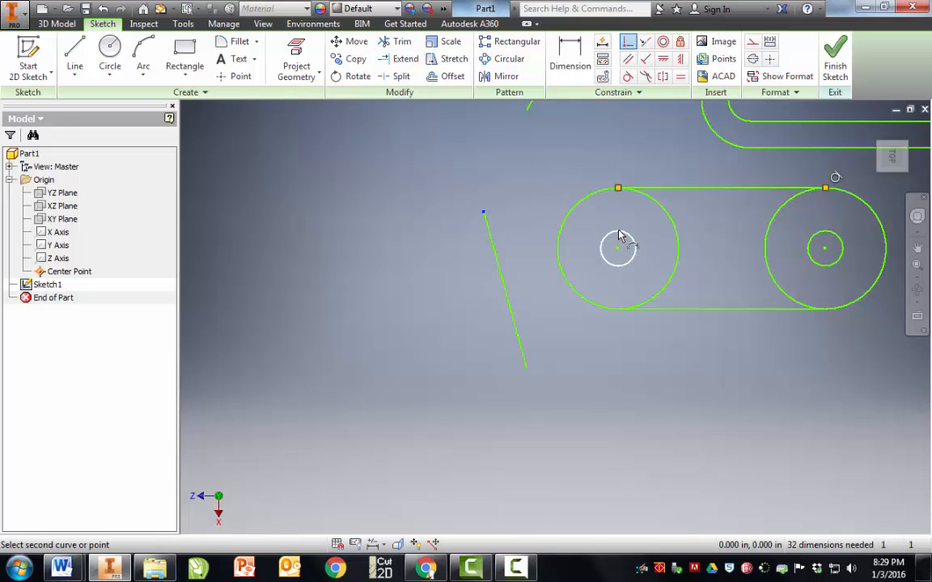
click(626, 262)
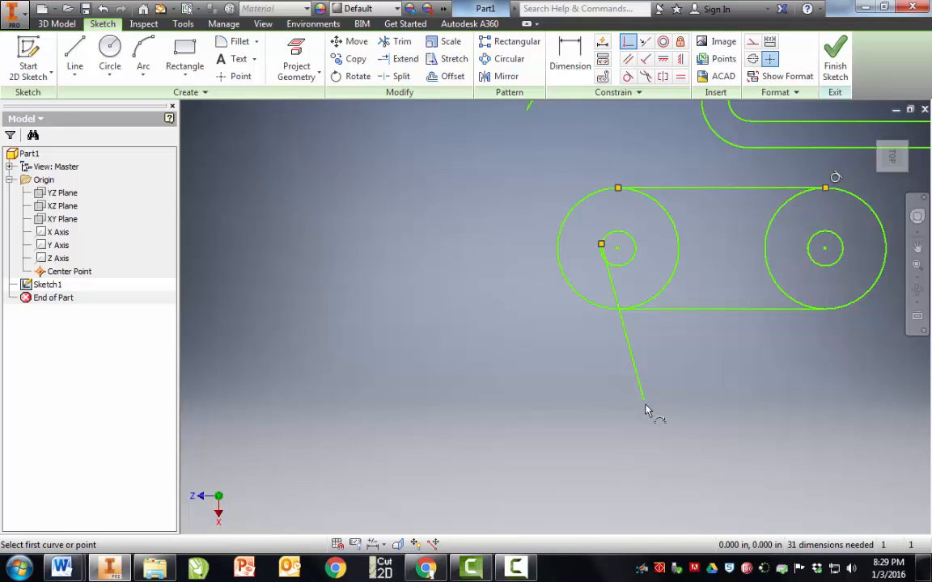
key(Escape)
drag(643, 398, 821, 221)
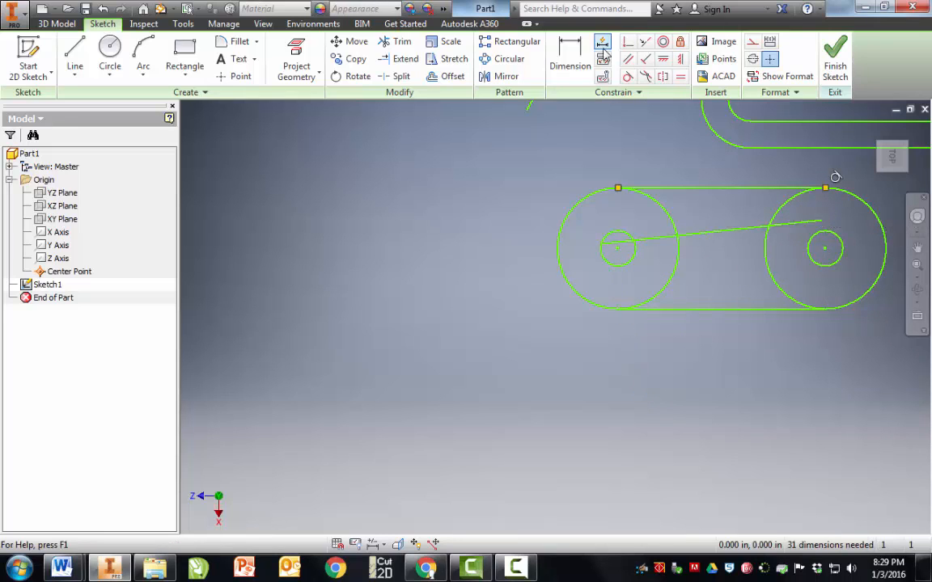
click(630, 44)
click(820, 222)
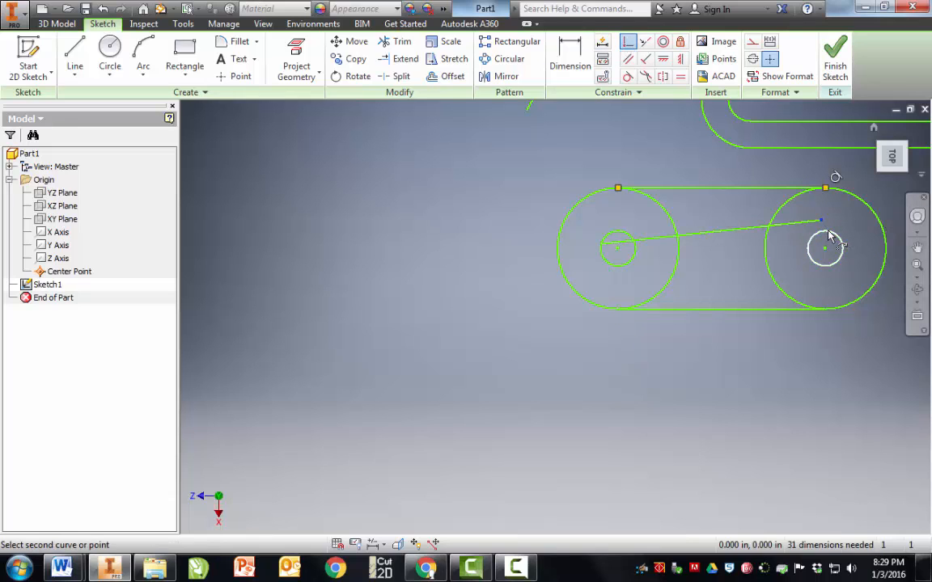
click(827, 232)
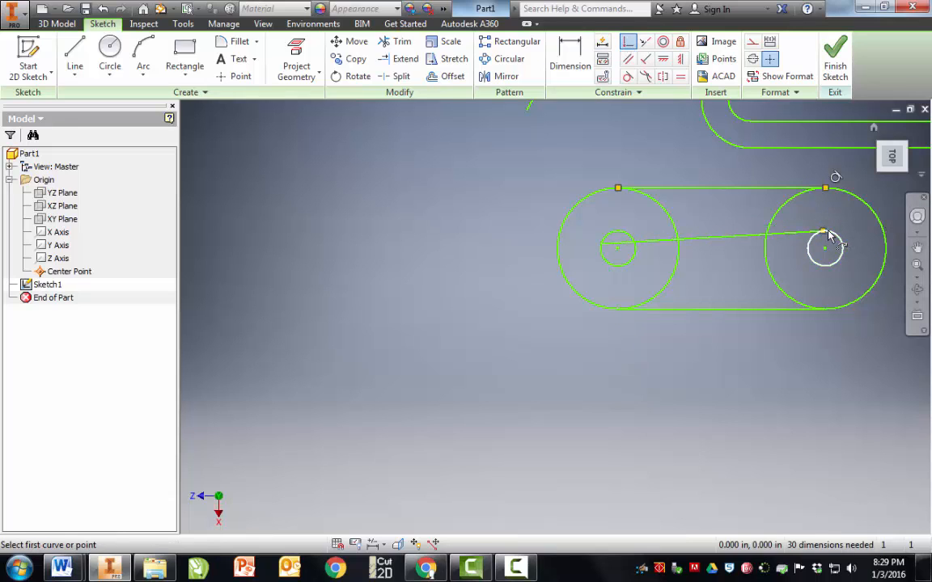
- Apply Tangent constraints between the upper inner line and both small circles, and show that line's constraints
click(628, 76)
click(642, 243)
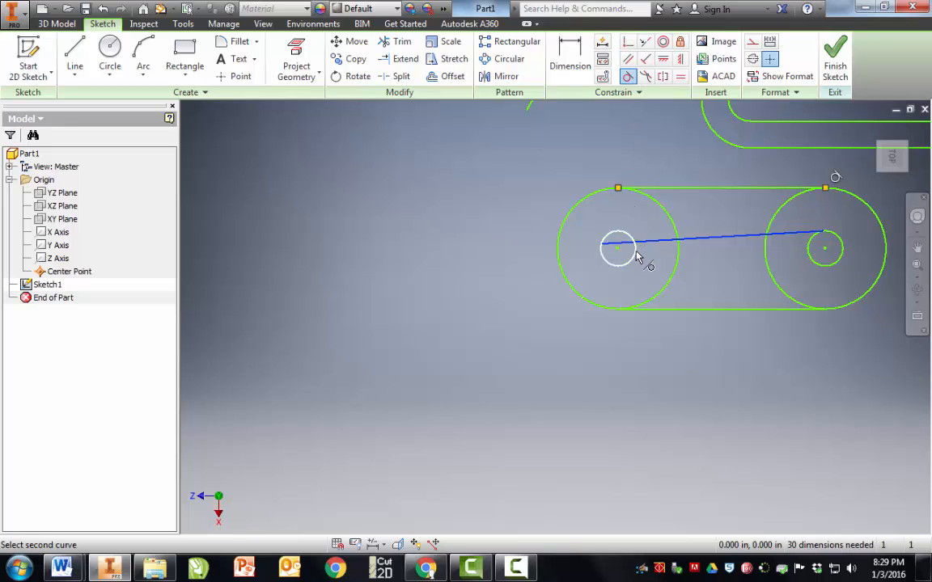
click(621, 236)
click(818, 242)
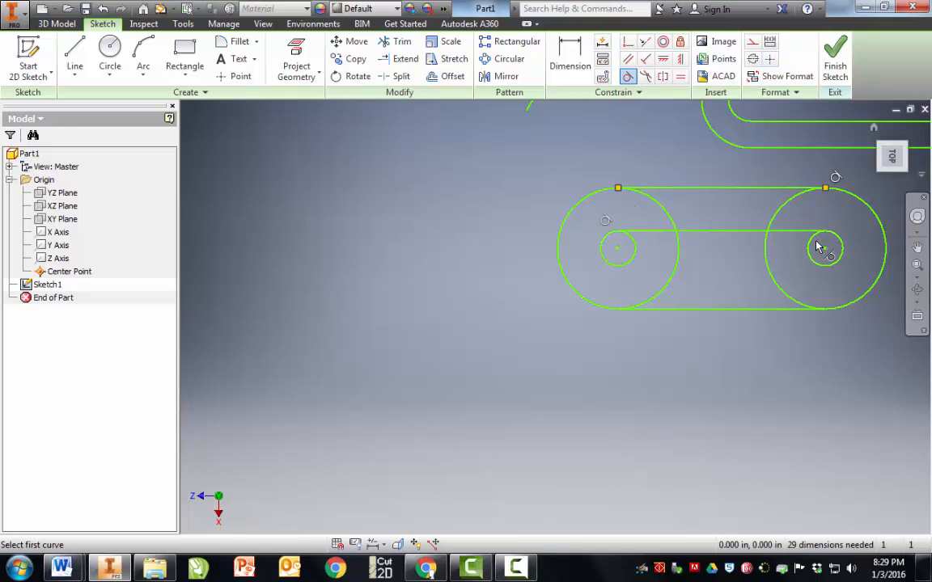
click(804, 237)
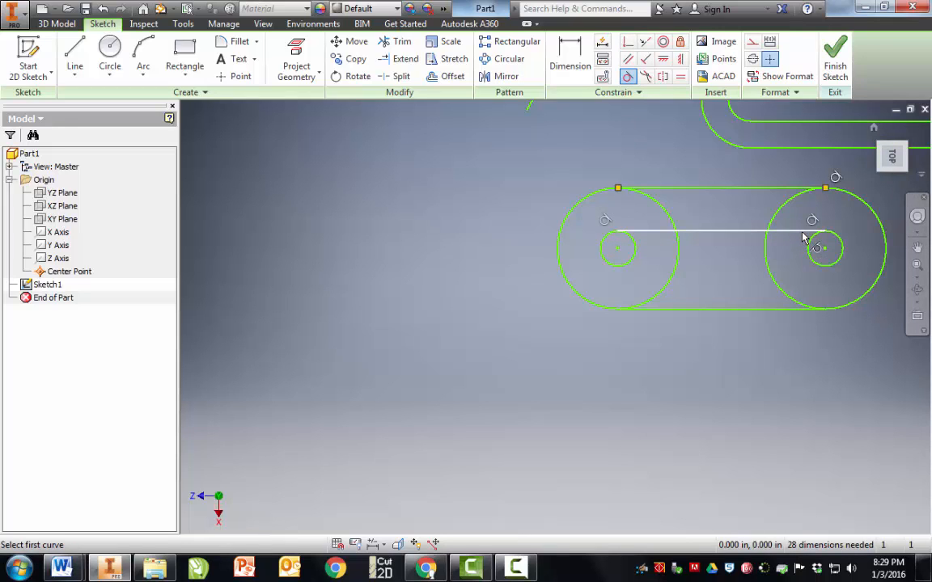
key(Escape)
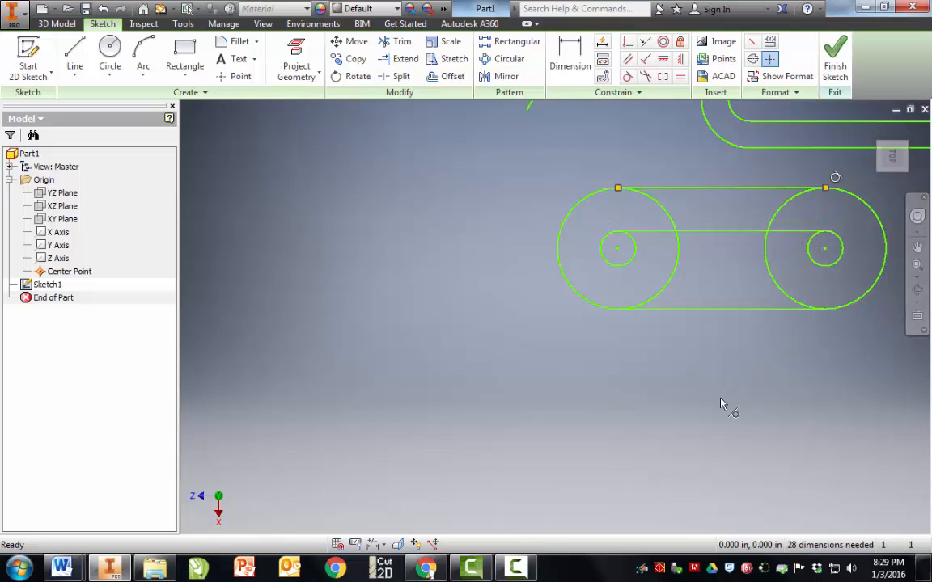
click(736, 233)
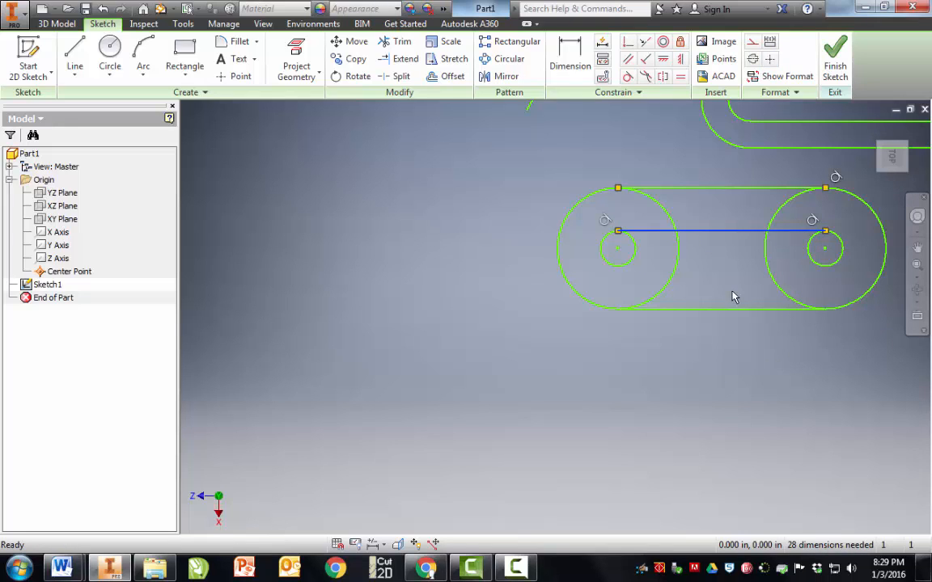
click(603, 59)
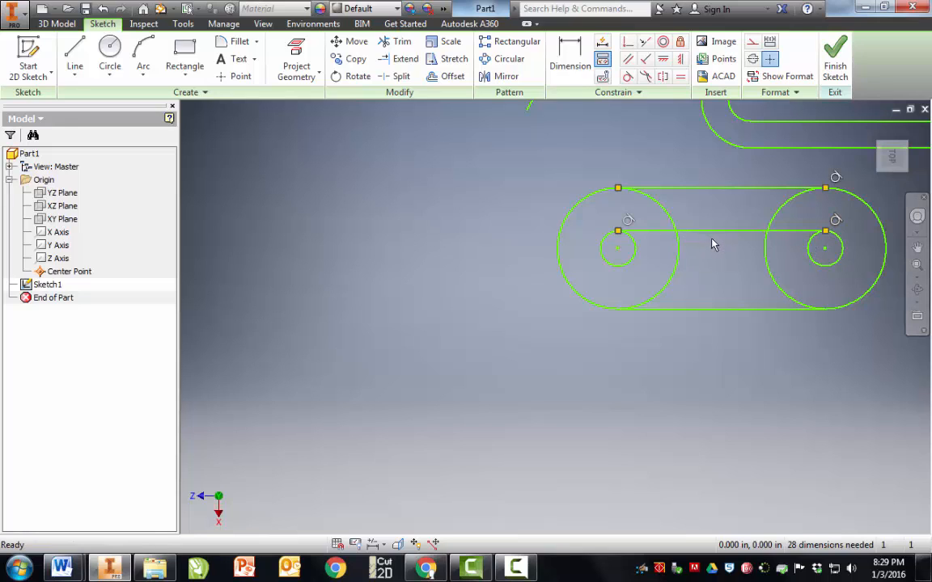
- Move the last loose diagonal line between the circle pairs and make it parallel to the upper inner line
scroll(463, 338, up, 3)
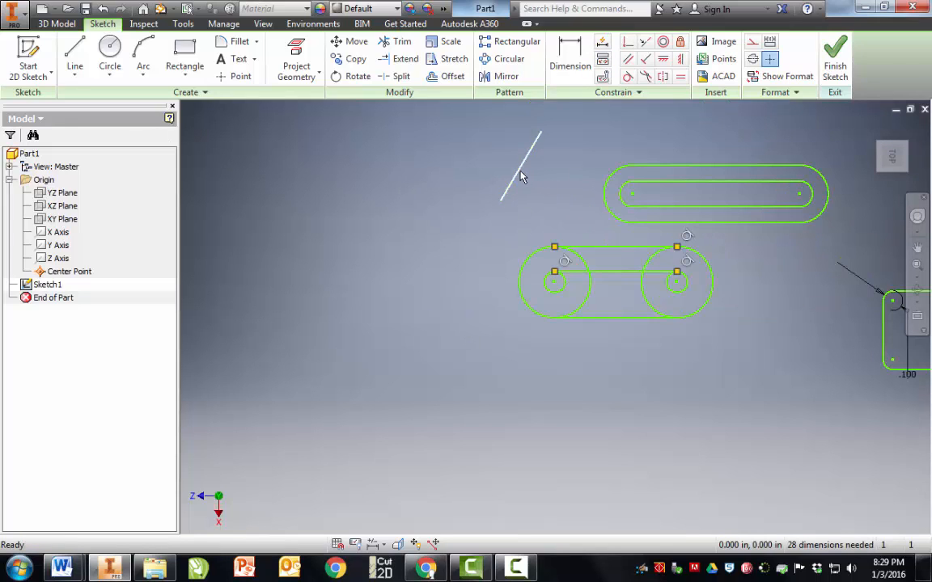
mouse_move(522, 177)
mouse_down()
mouse_move(554, 224)
mouse_move(612, 260)
mouse_move(623, 285)
mouse_up()
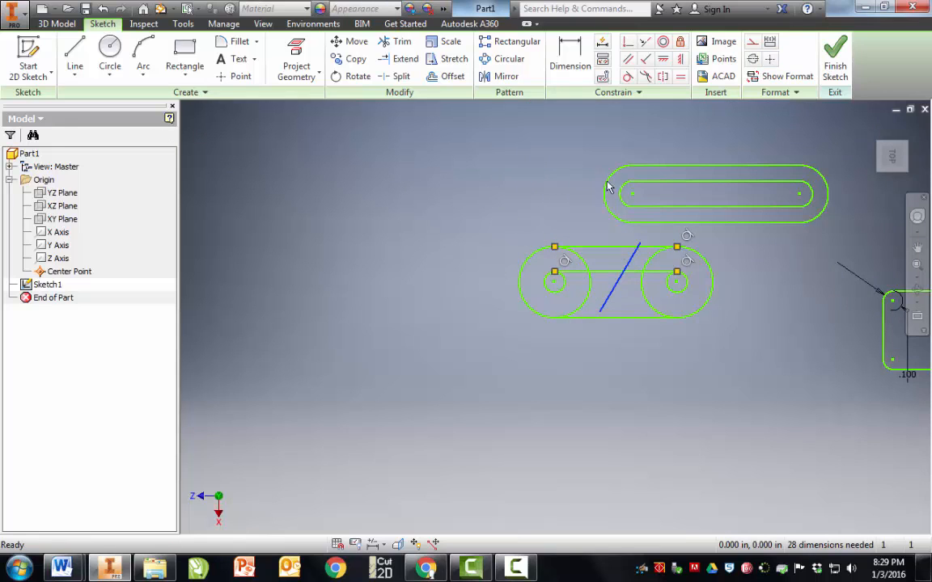
click(630, 62)
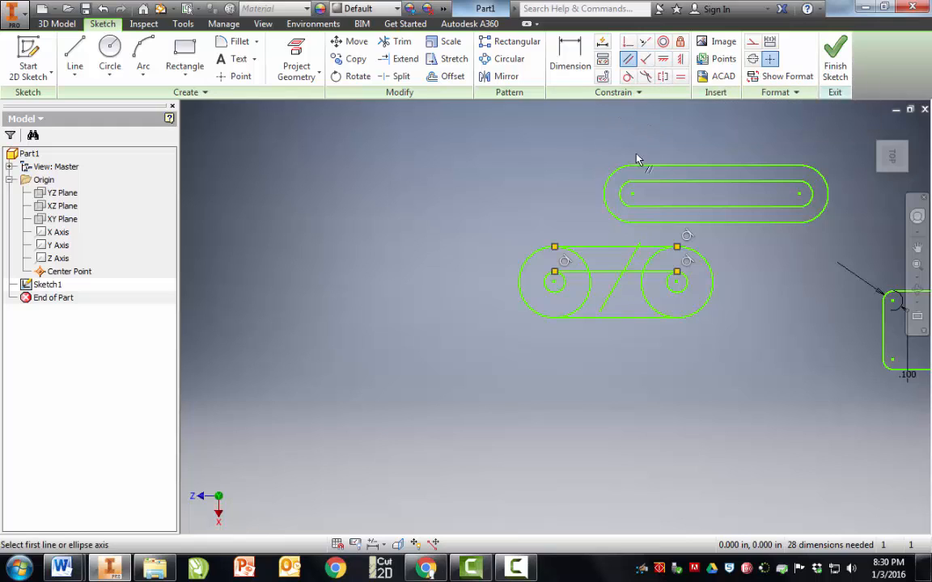
click(621, 272)
click(611, 291)
key(Escape)
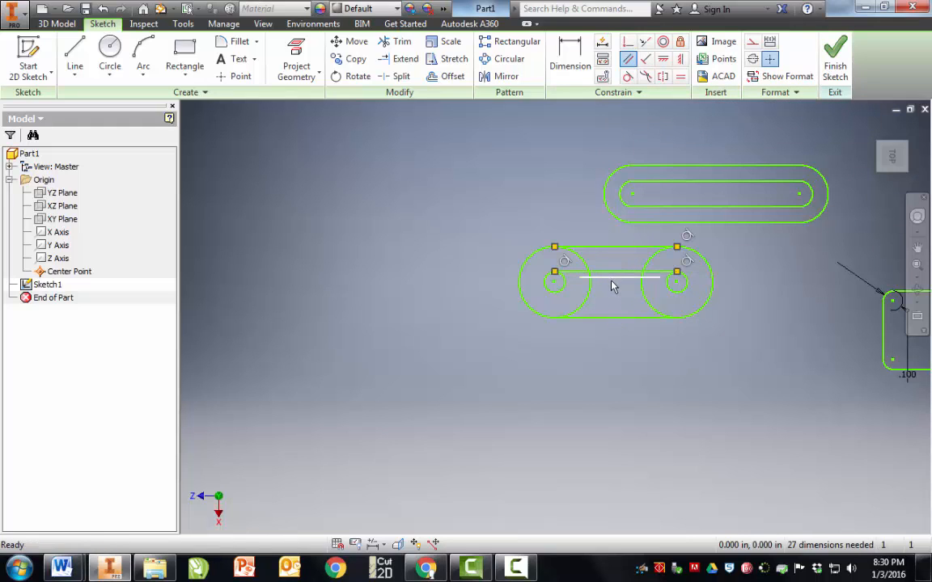
- Lower the parallel inner line, make it tangent to the right small circle and extend it to that circle
drag(612, 283, 613, 297)
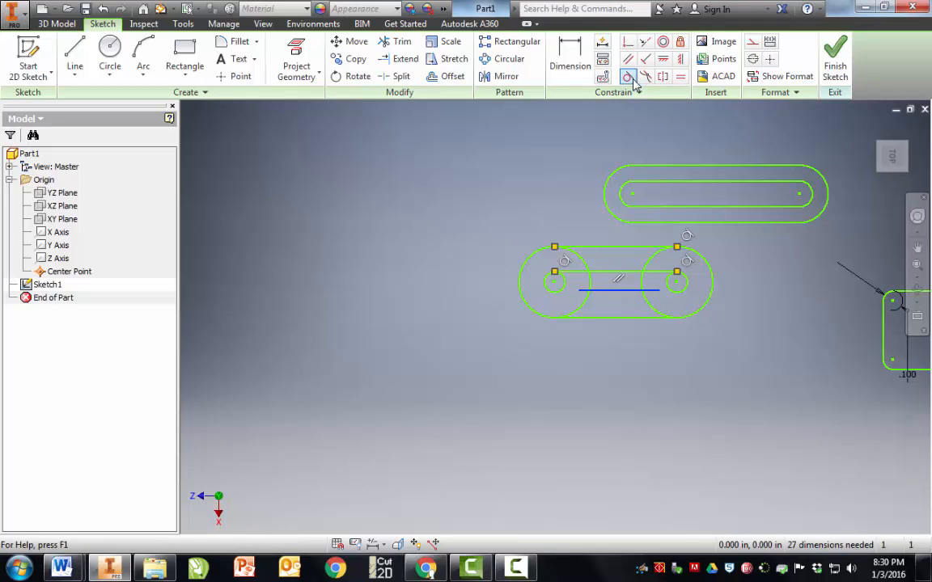
click(628, 76)
click(659, 293)
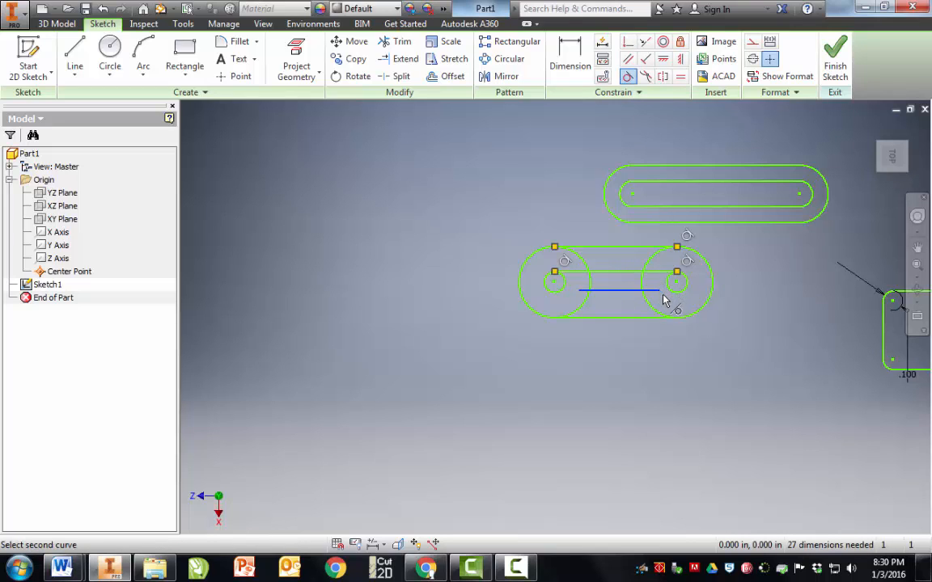
click(677, 290)
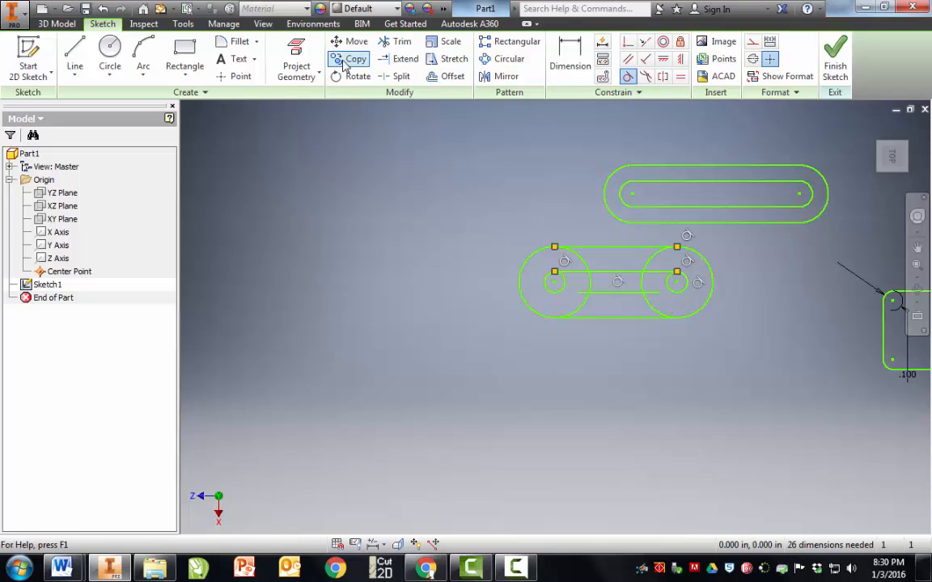
click(401, 58)
click(657, 295)
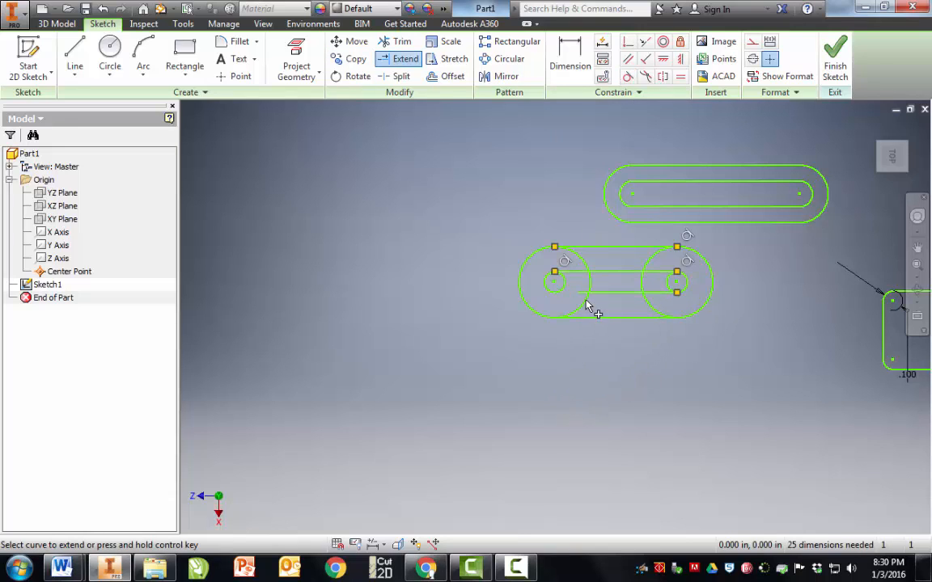
- Try to apply a Tangent constraint between the lower inner line and the left small circle
click(628, 76)
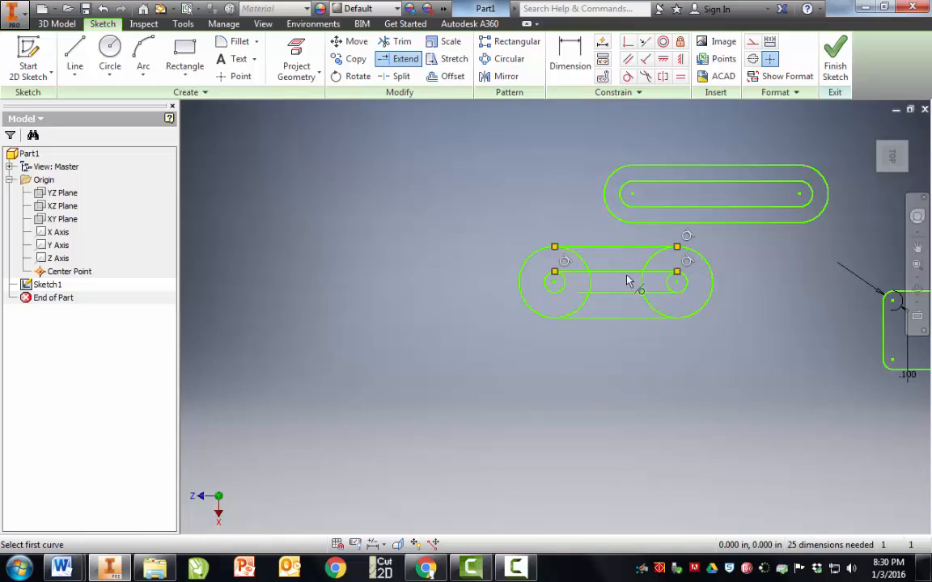
click(613, 293)
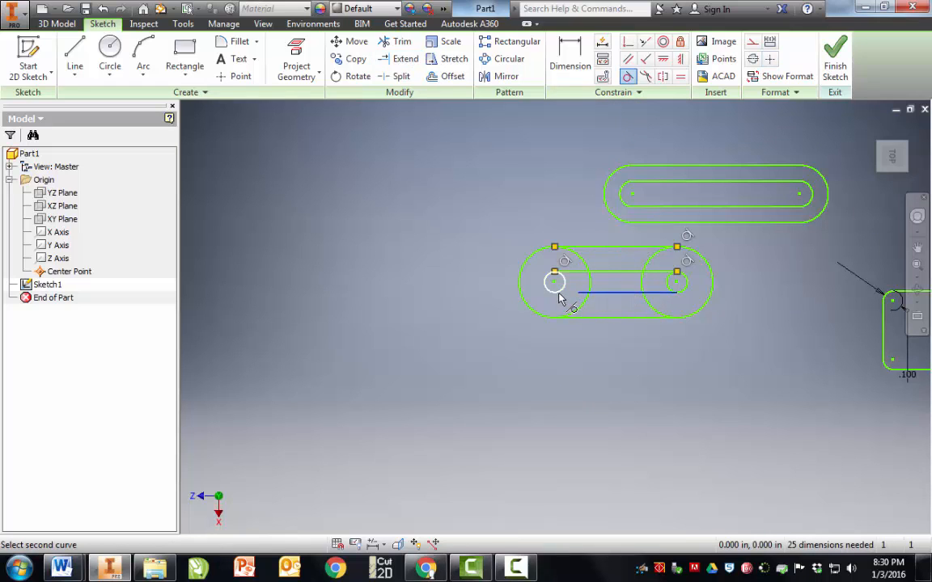
click(558, 296)
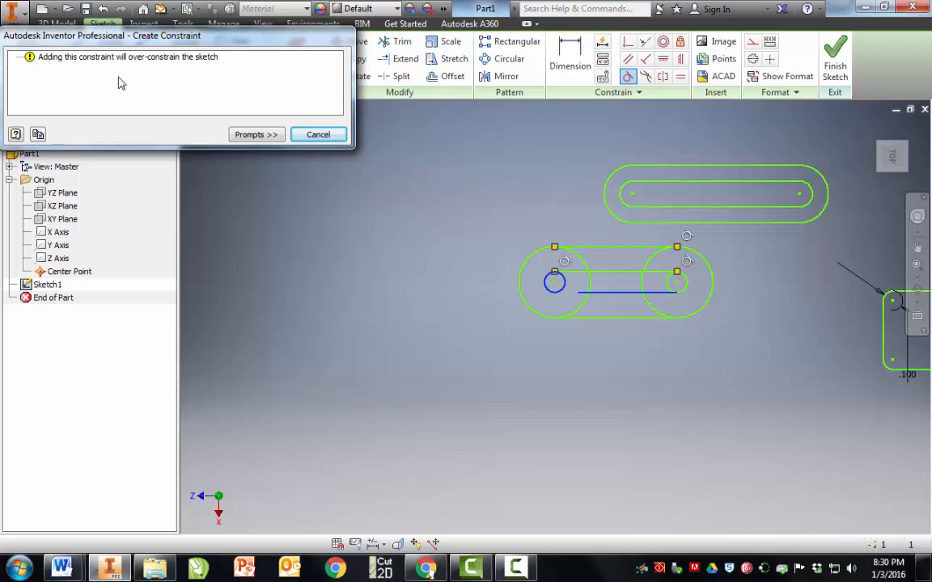
click(313, 141)
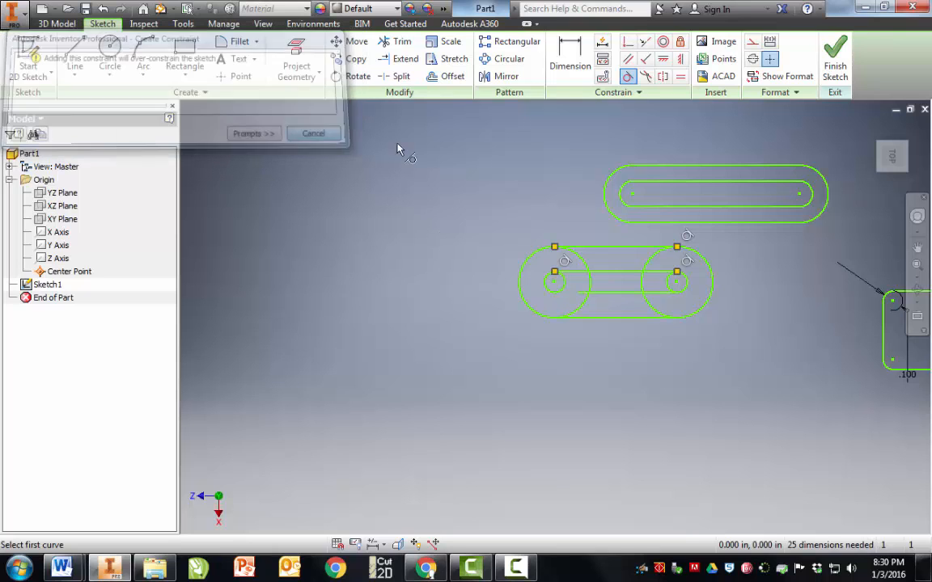
- Extend the left end of the lower inner line to the left small circle
click(398, 63)
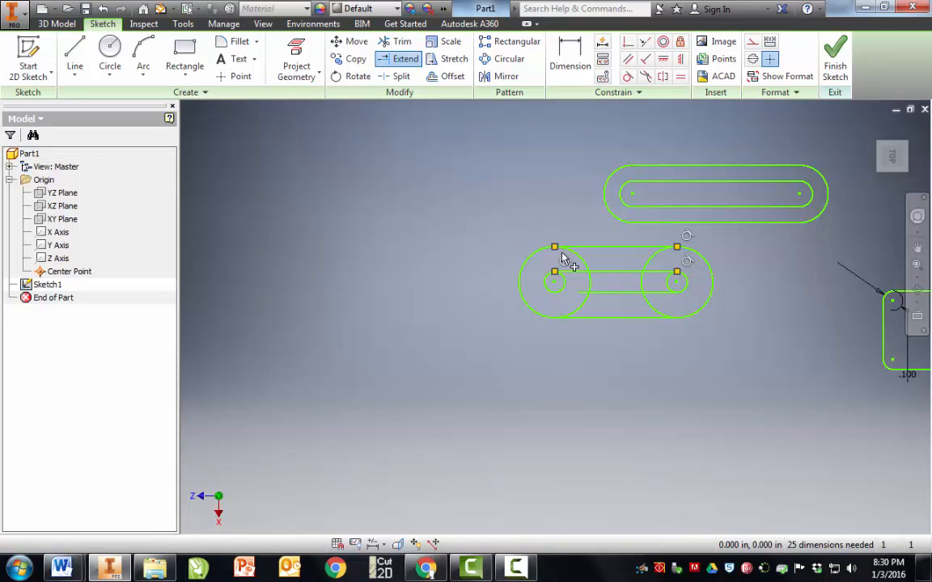
click(603, 301)
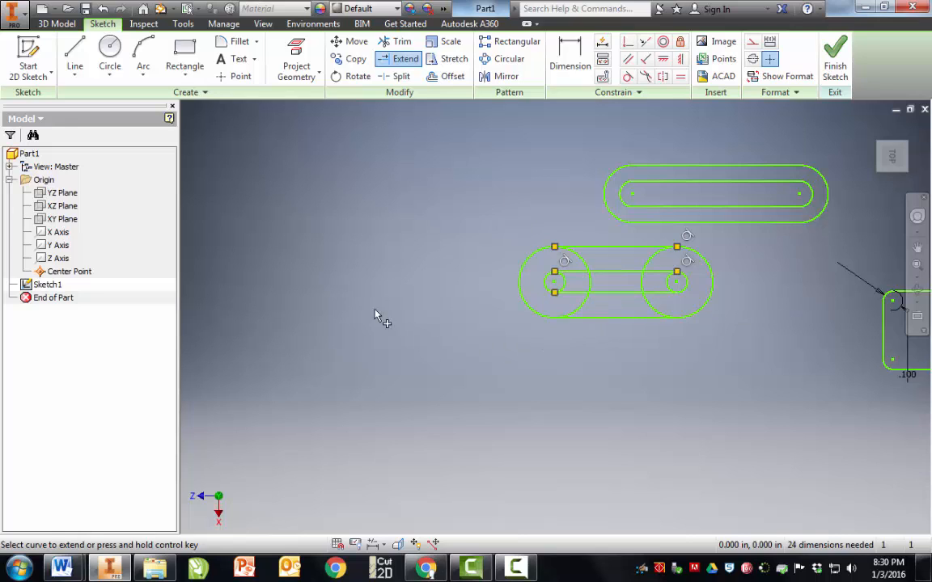
- Trim away the inner halves of the large and small circles between the tangent lines, leaving two nested slot outlines
right_drag(327, 288, 421, 288)
right_drag(360, 317, 479, 325)
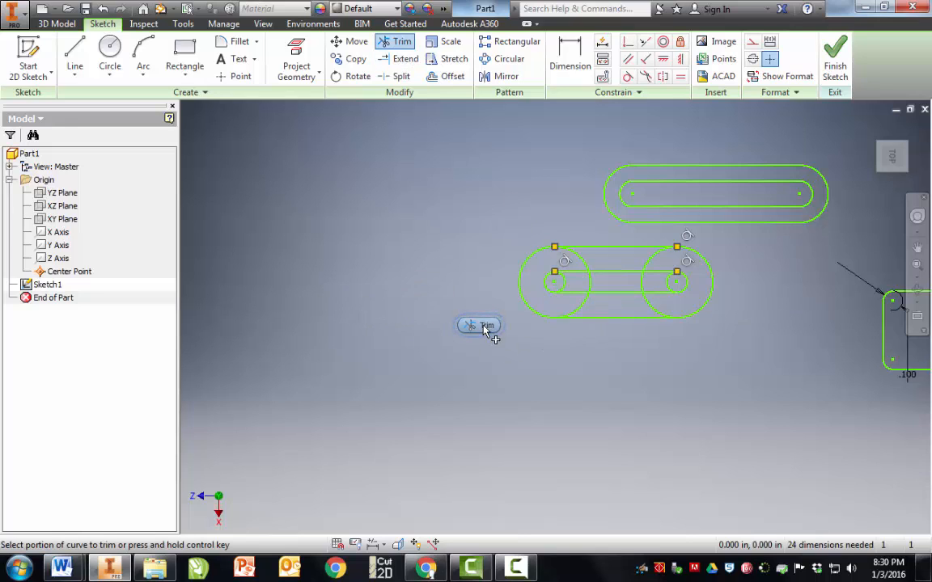
click(591, 291)
click(647, 290)
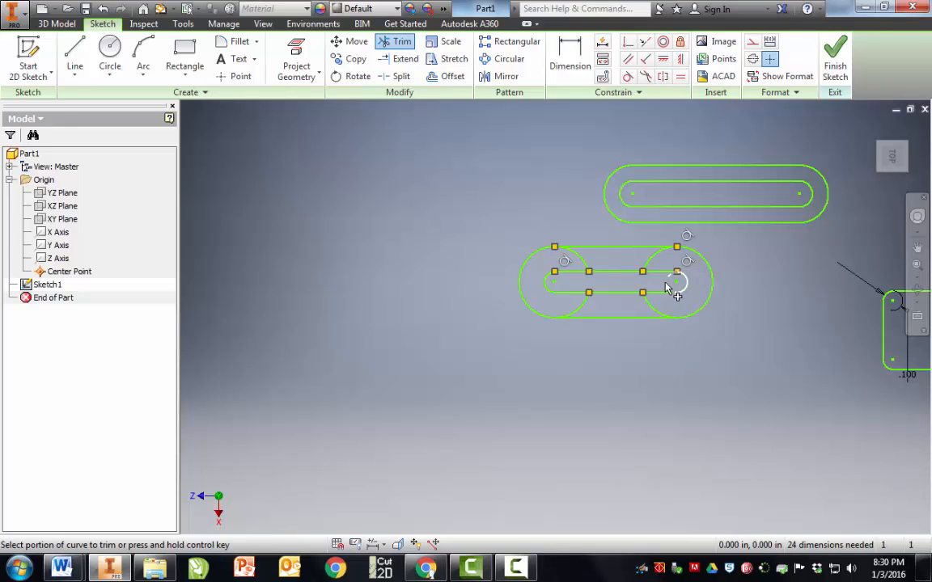
click(656, 258)
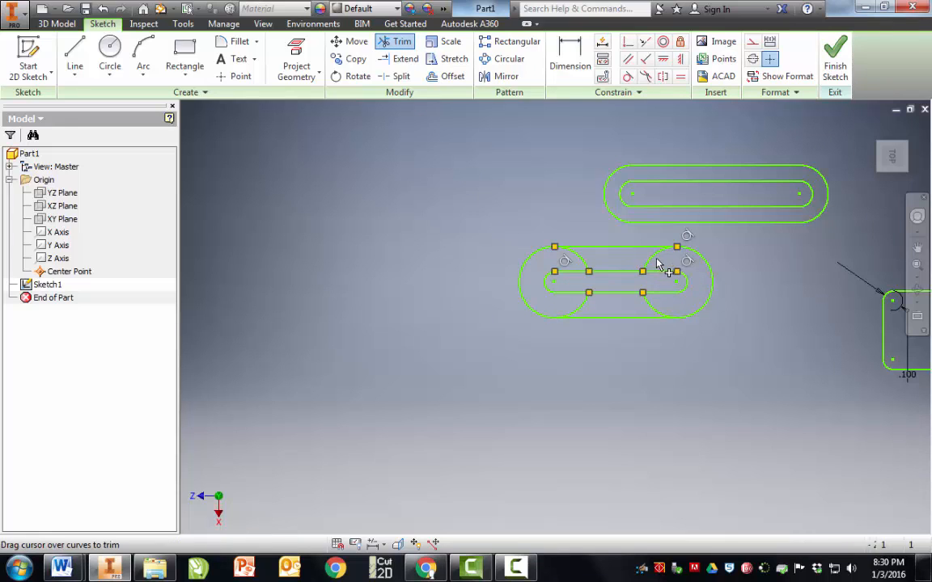
click(584, 270)
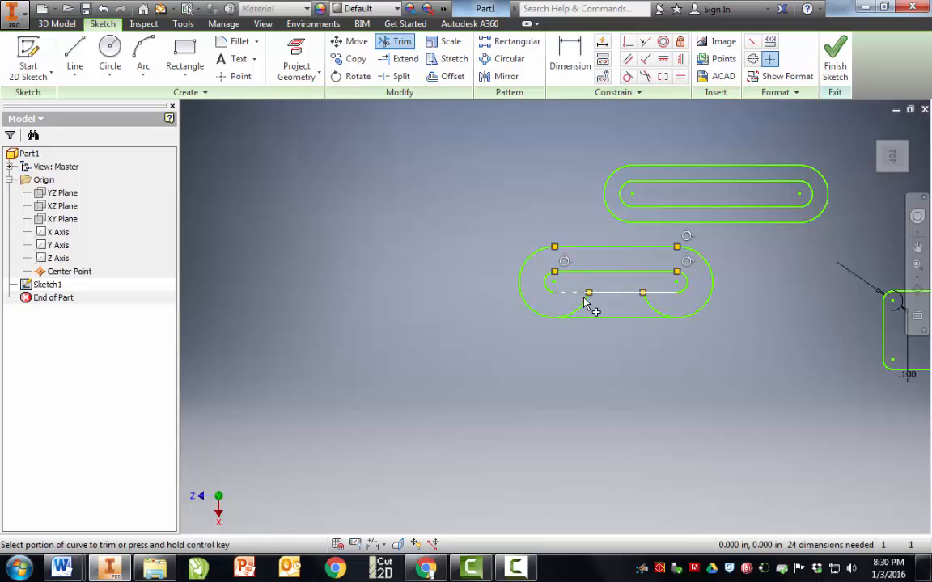
click(647, 312)
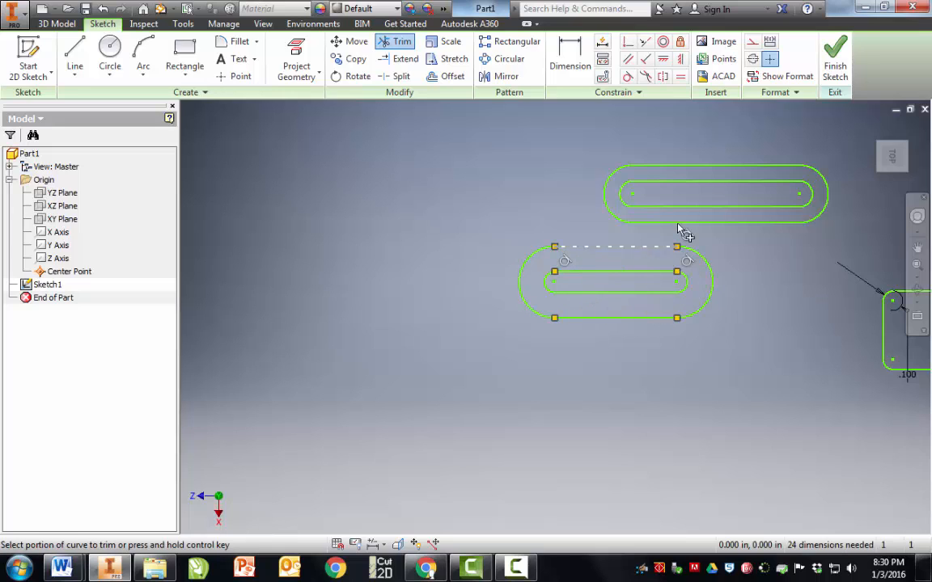
- Apply Equal constraints between the two double slots for their lower outer lines, left outer arcs and left inner arcs
click(683, 77)
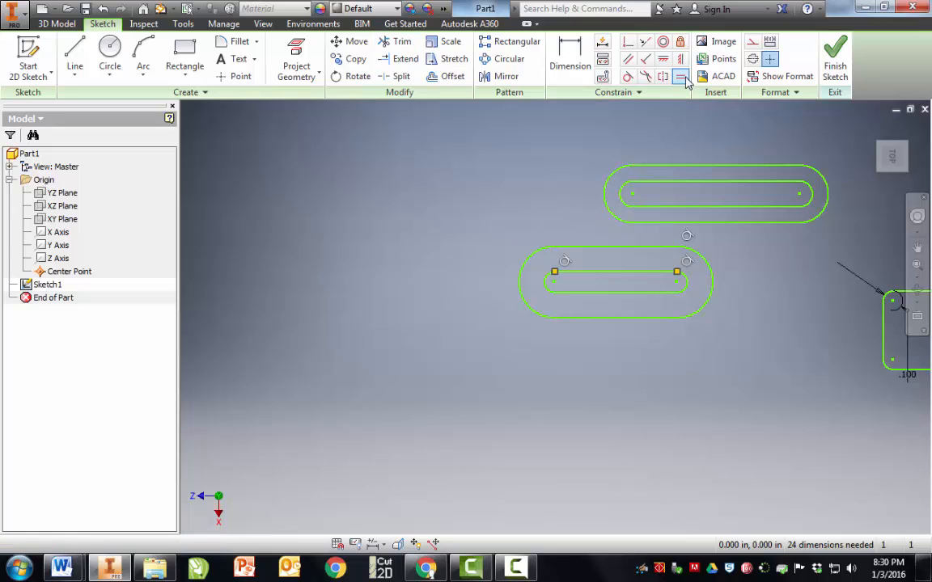
click(694, 221)
click(648, 318)
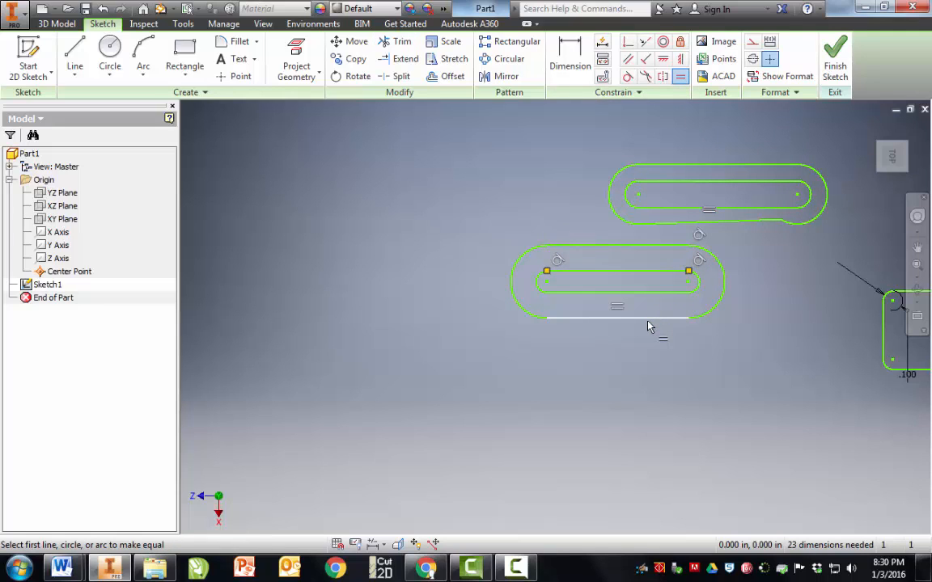
click(613, 198)
click(516, 290)
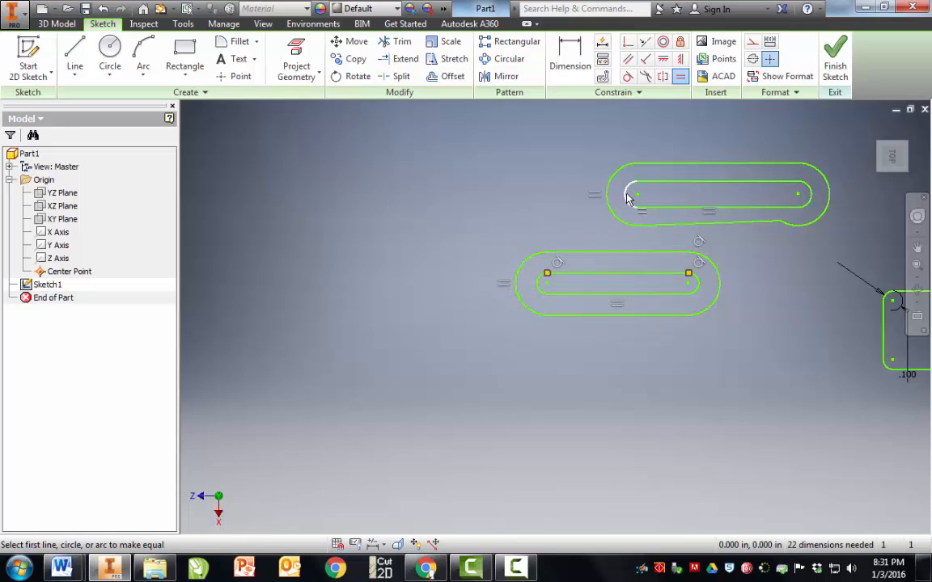
click(627, 199)
click(540, 288)
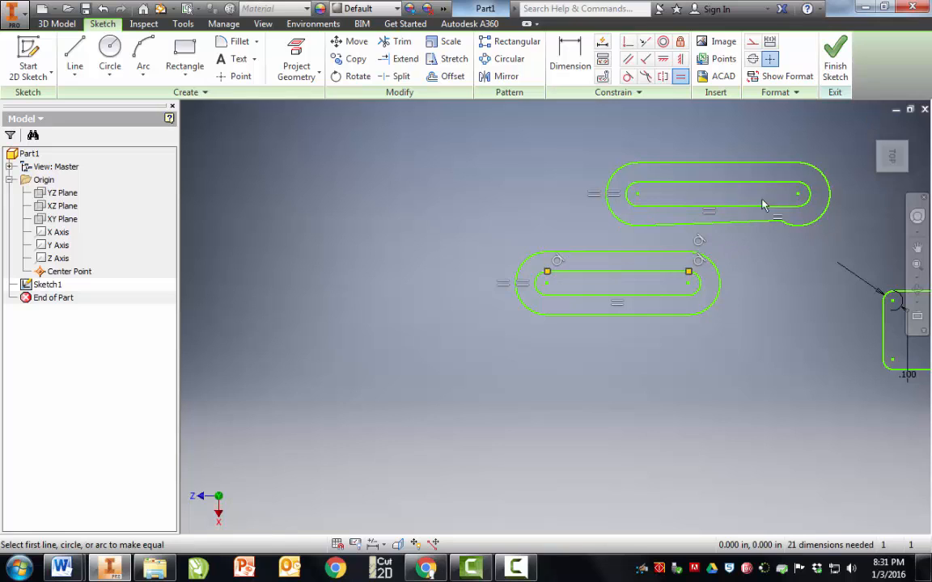
- On the upper double slot, make the lower outer line tangent to the right outer arc and the upper inner line tangent to the right inner arc
scroll(783, 218, down, 4)
scroll(781, 219, up, 4)
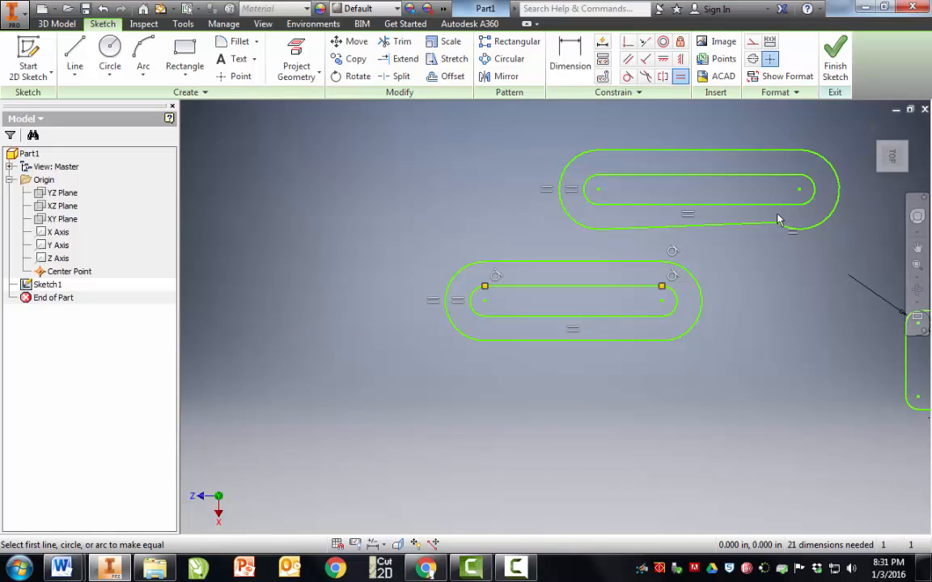
click(628, 76)
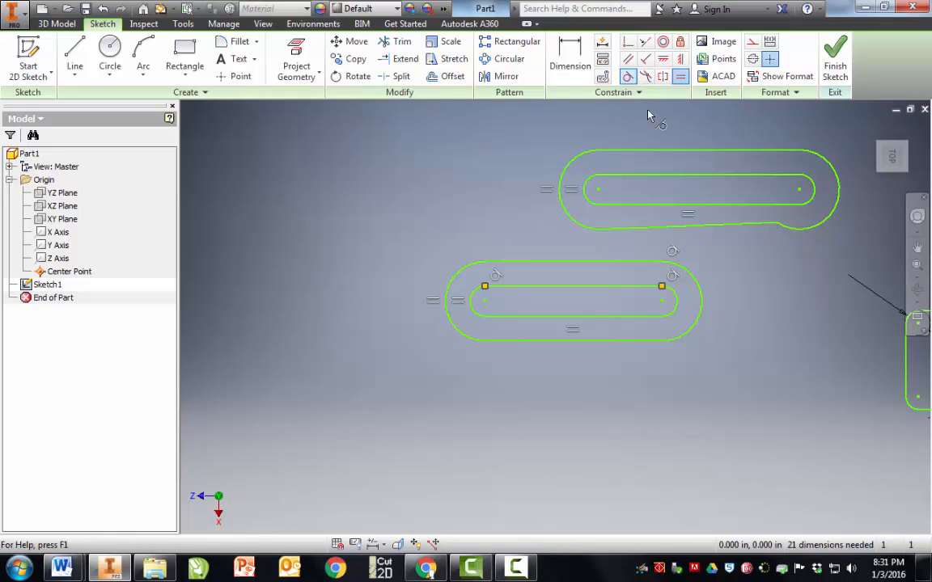
click(761, 232)
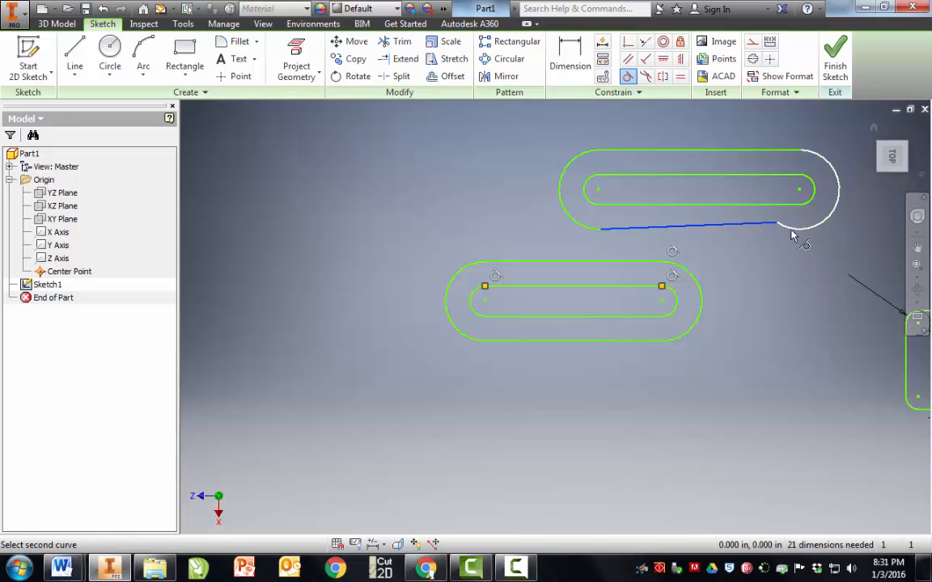
click(793, 233)
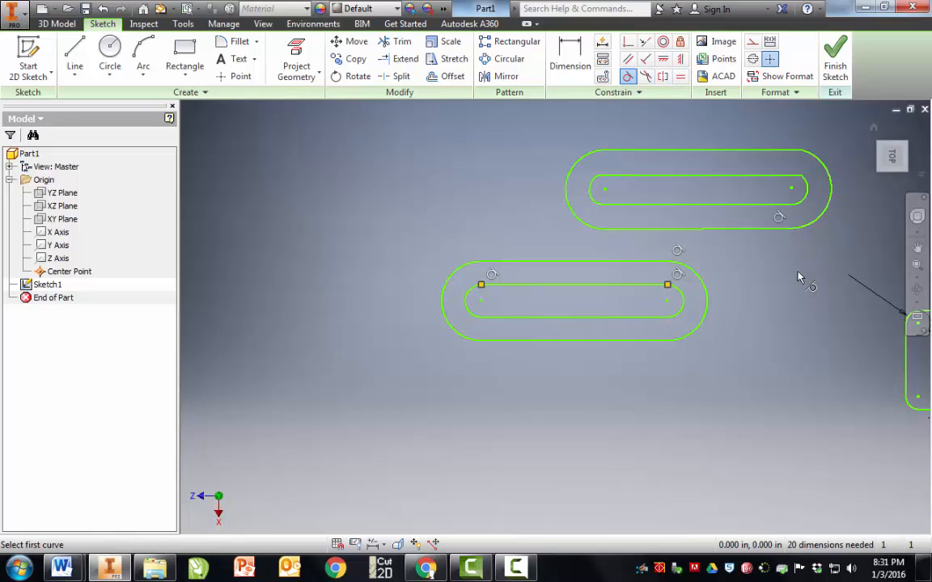
click(804, 189)
click(793, 180)
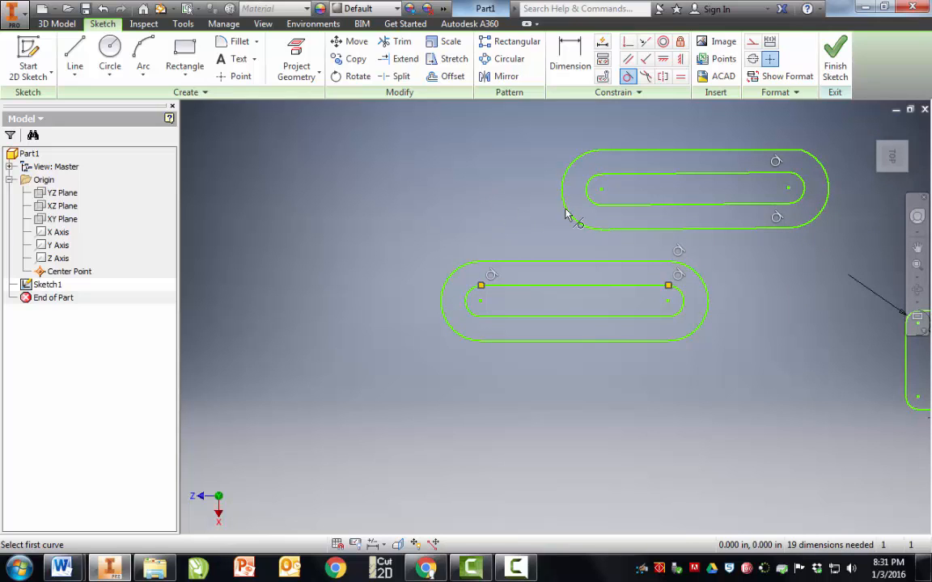
key(Escape)
- Make the upper double slot's top outer and top inner lines parallel, repositioning the slot by its right centre point before and after
mouse_move(788, 189)
mouse_down()
mouse_move(793, 162)
mouse_move(778, 179)
mouse_up()
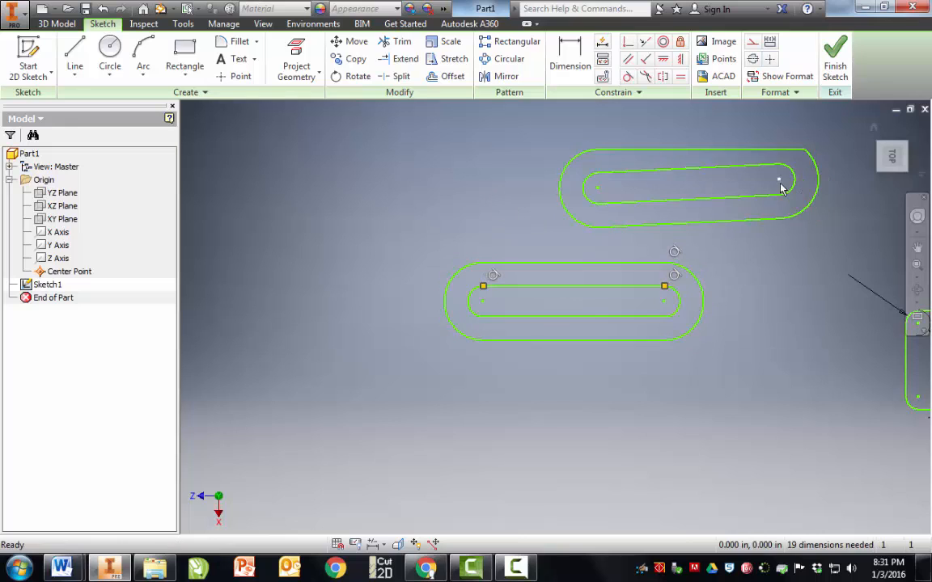
click(628, 58)
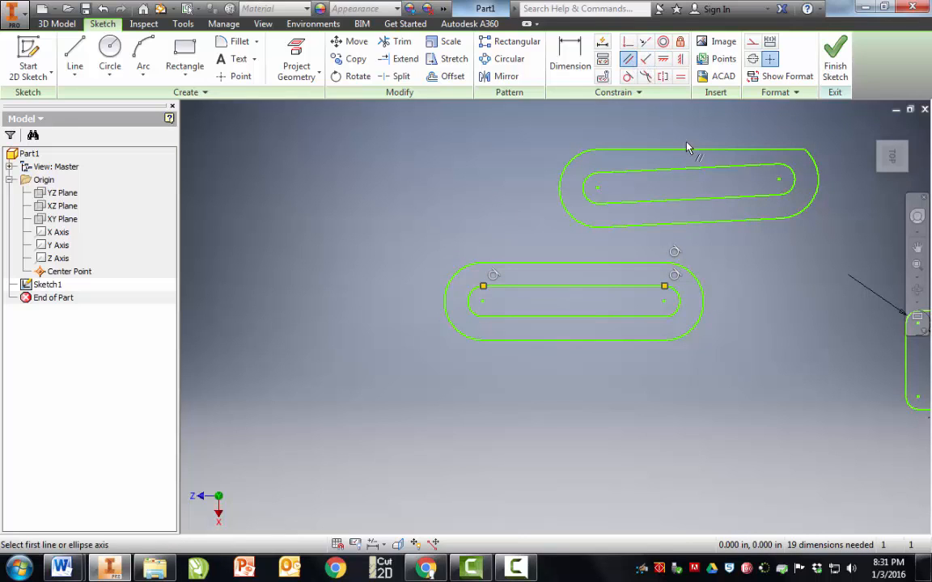
click(691, 150)
click(696, 176)
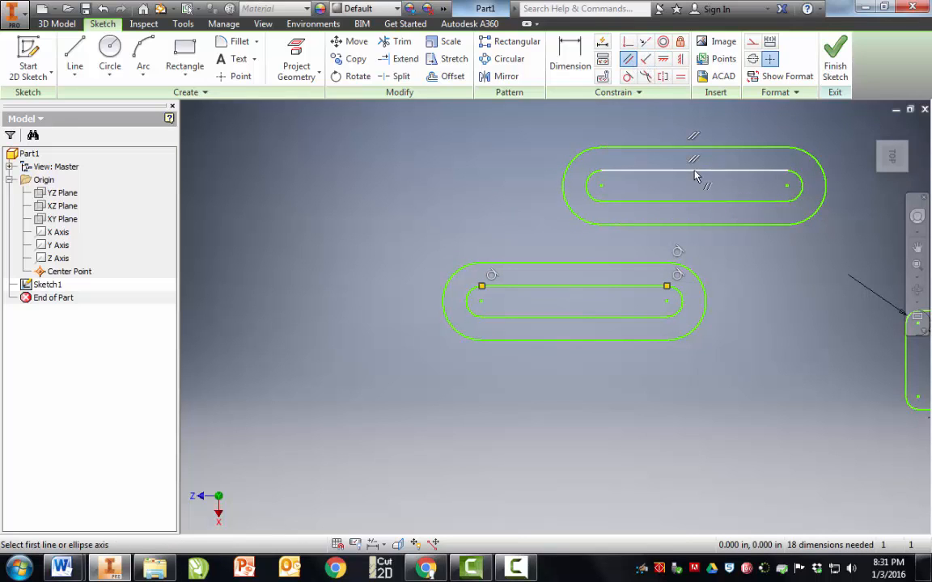
right_click(729, 299)
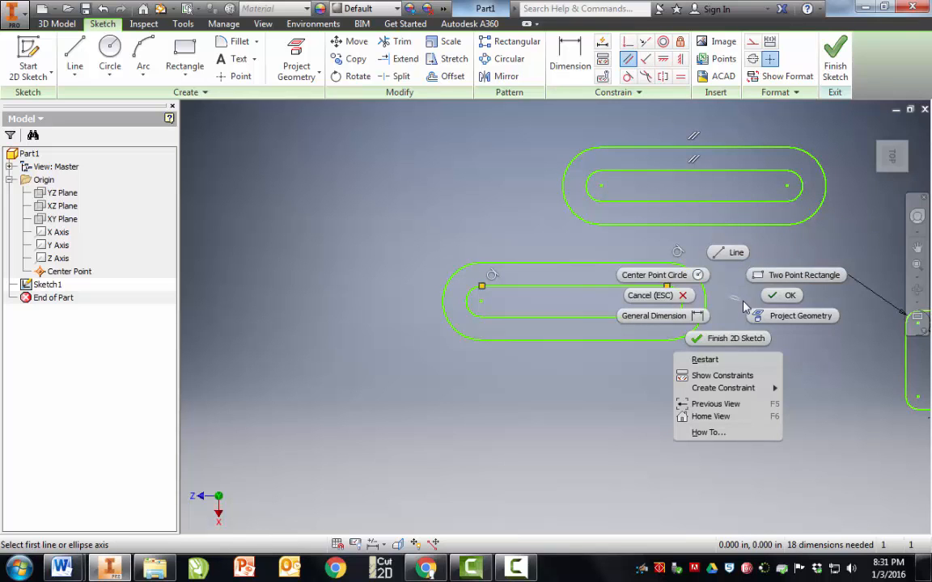
click(782, 296)
drag(790, 187, 668, 159)
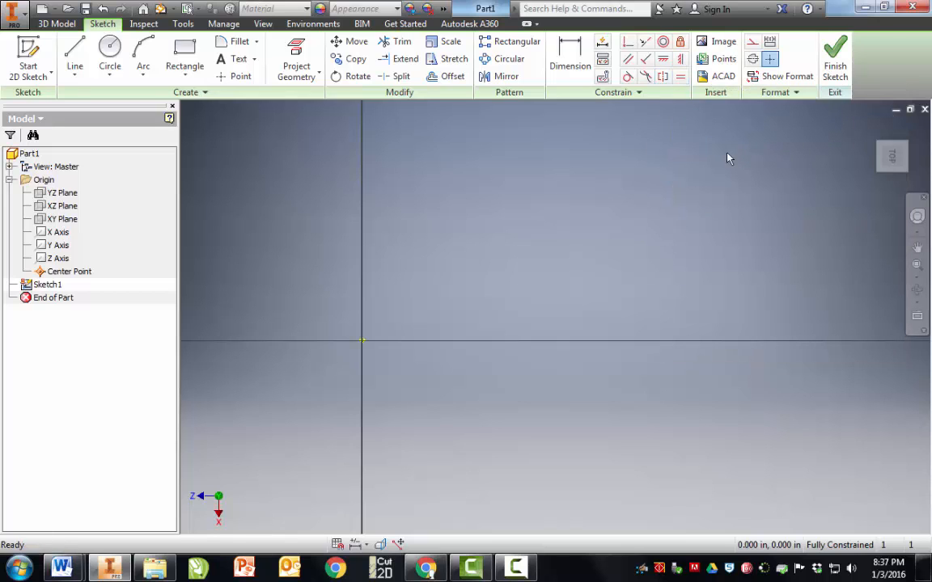
- In the empty sketch, draw an ellipse centred on the origin with its short axis horizontal and its long axis vertical
click(74, 55)
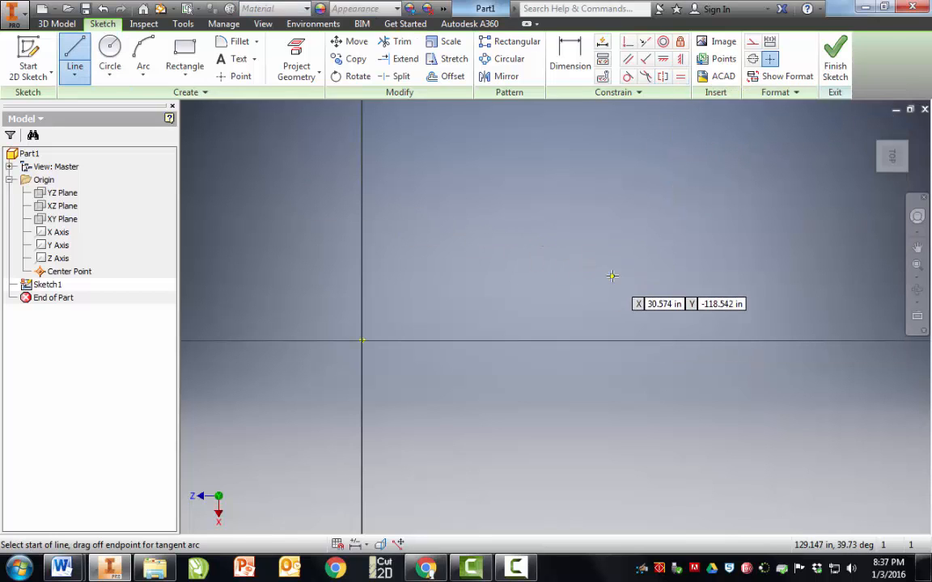
click(105, 51)
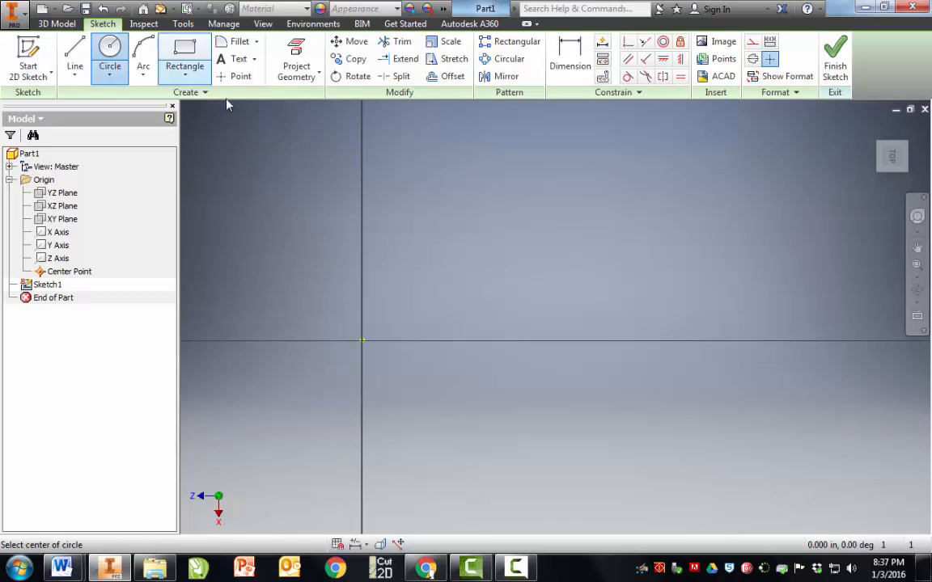
click(110, 75)
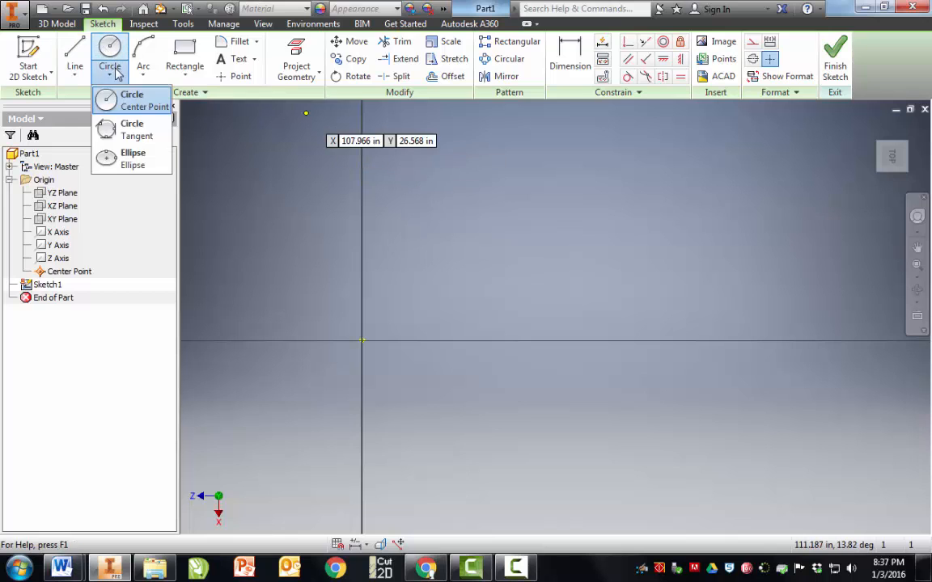
click(130, 158)
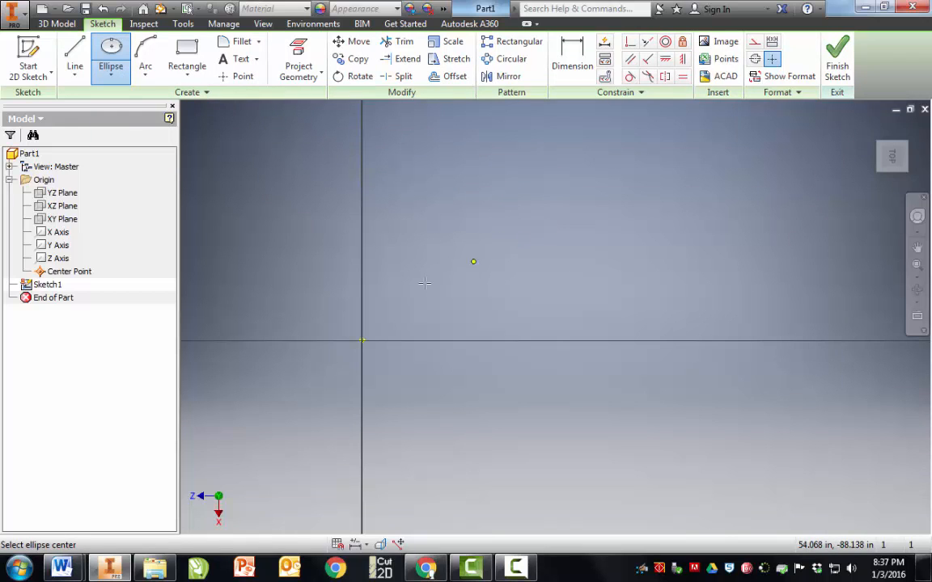
click(362, 340)
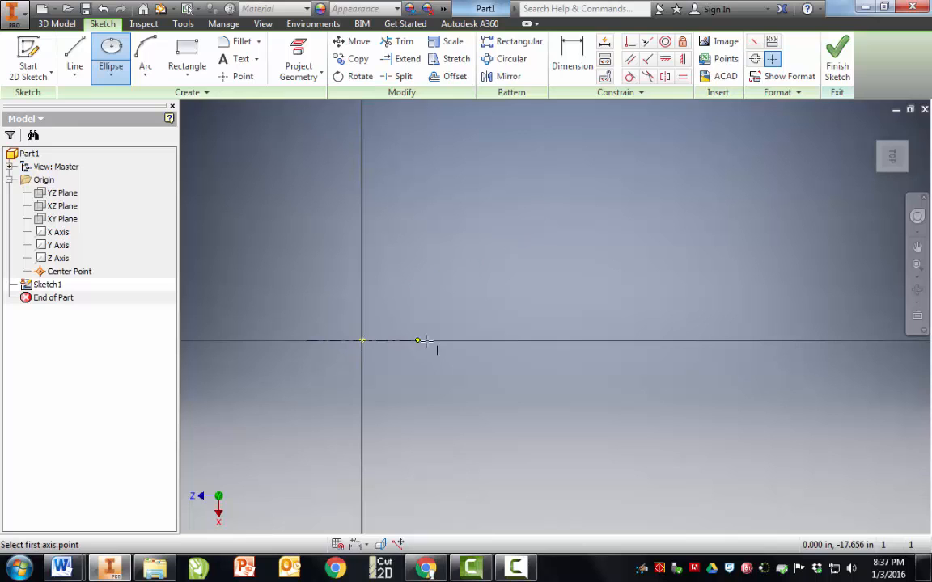
click(578, 340)
scroll(363, 459, down, 5)
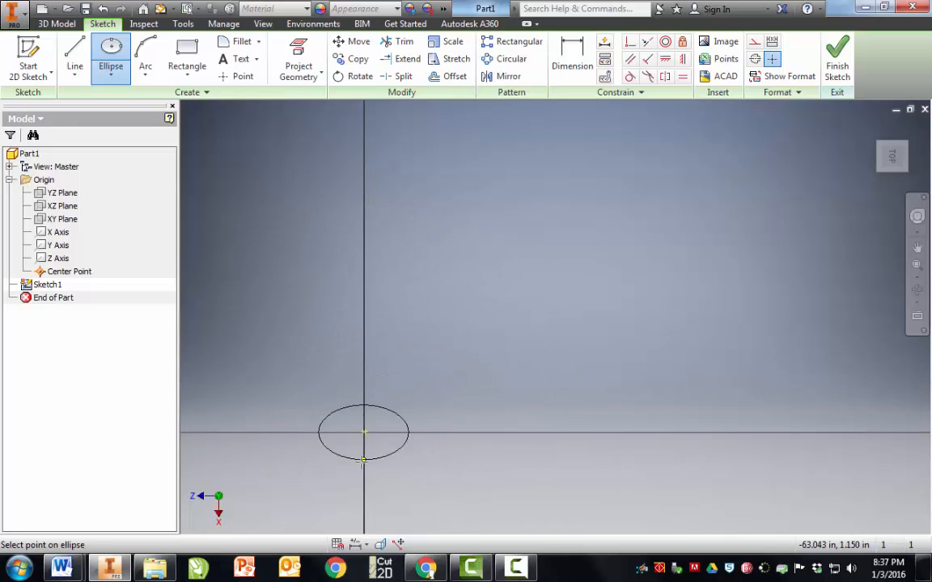
click(363, 500)
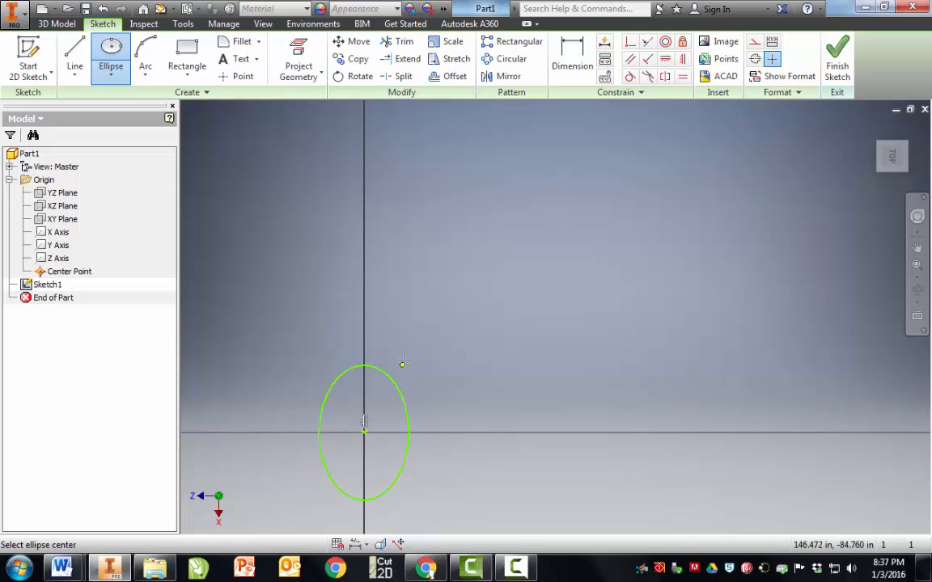
scroll(401, 364, down, 3)
scroll(356, 437, up, 7)
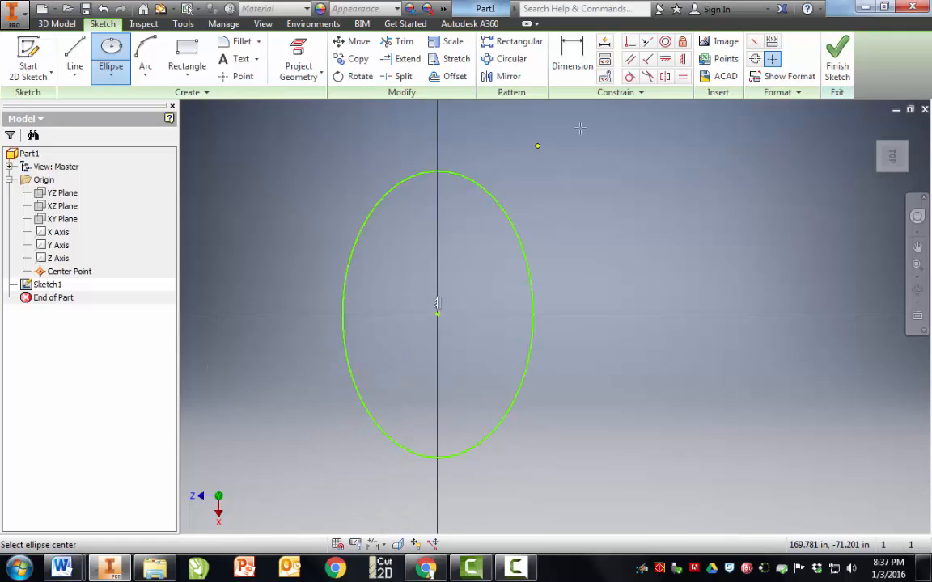
click(555, 131)
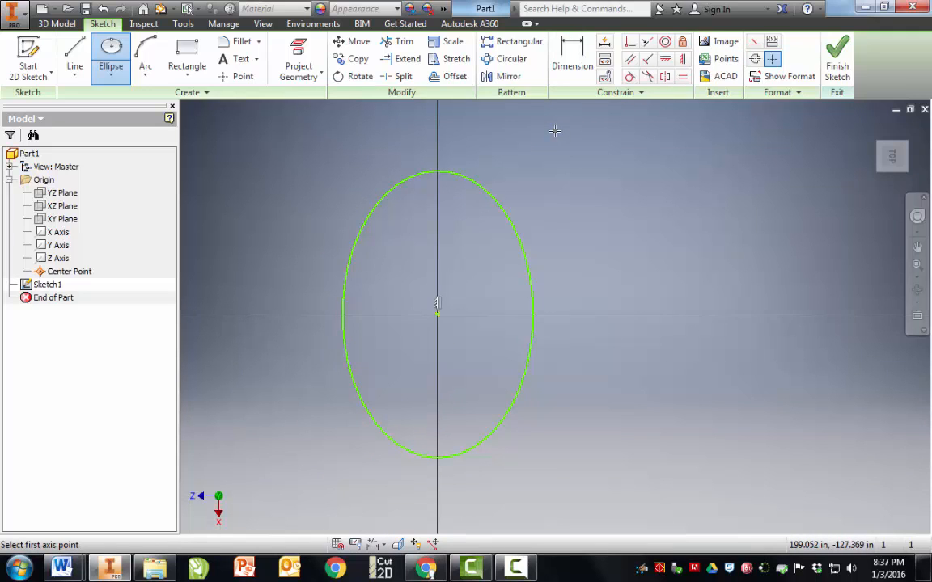
key(Escape)
- Draw a vertical line through the ellipse's centre from its topmost point to its lowest point
click(74, 57)
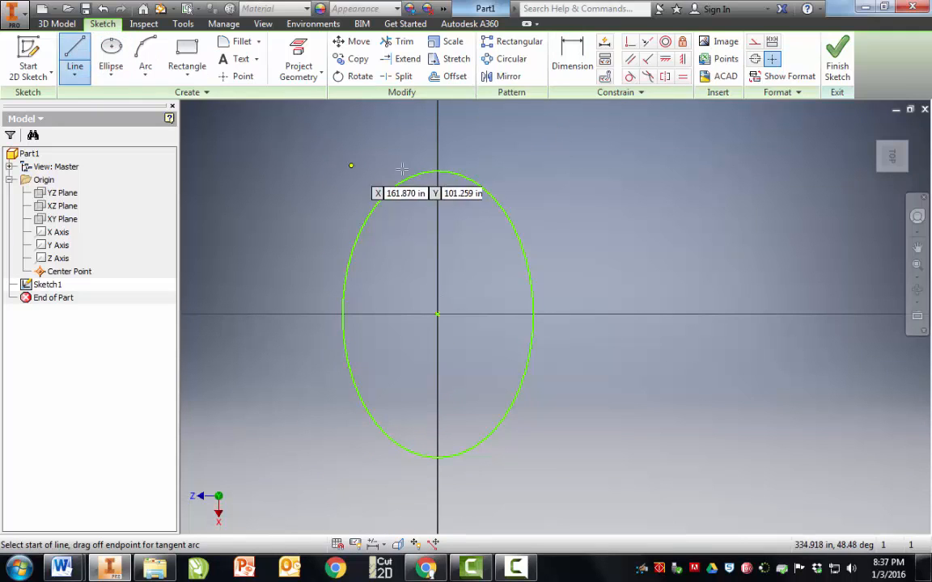
click(438, 172)
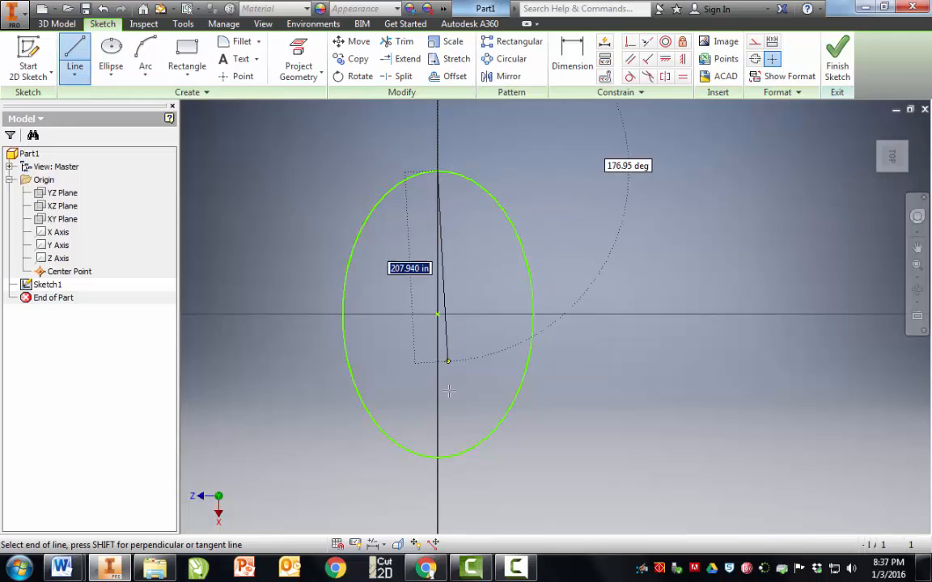
click(437, 458)
right_click(596, 362)
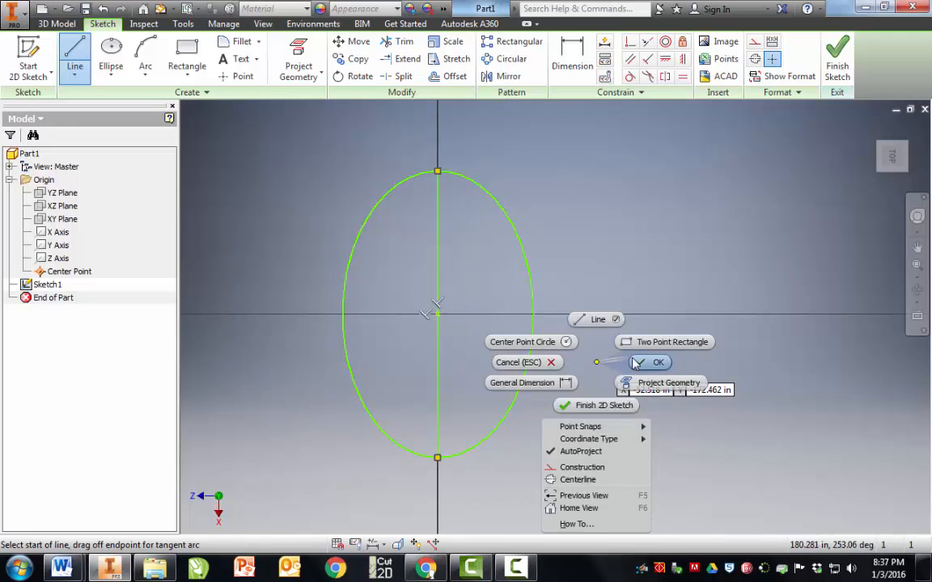
click(636, 364)
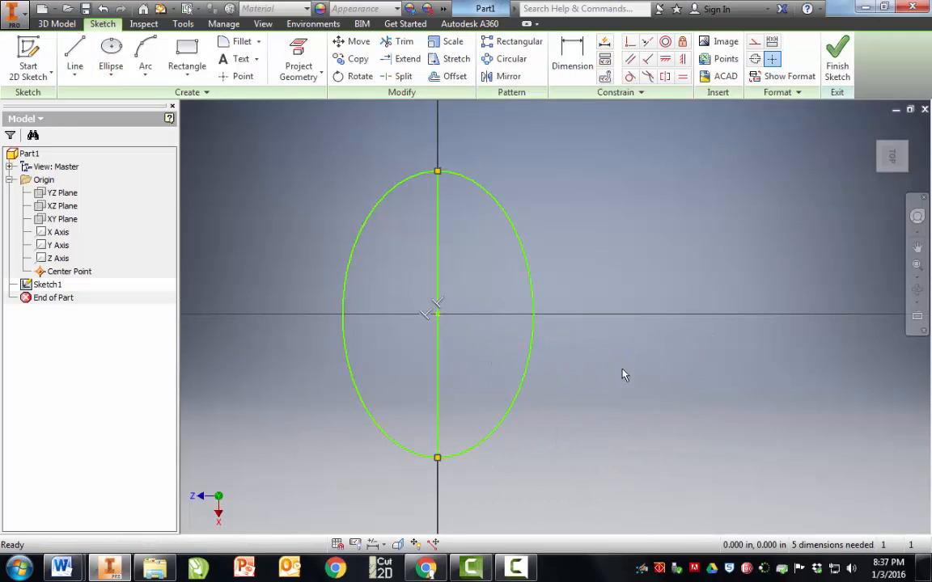
- Convert the vertical line through the ellipse to a construction line
click(440, 405)
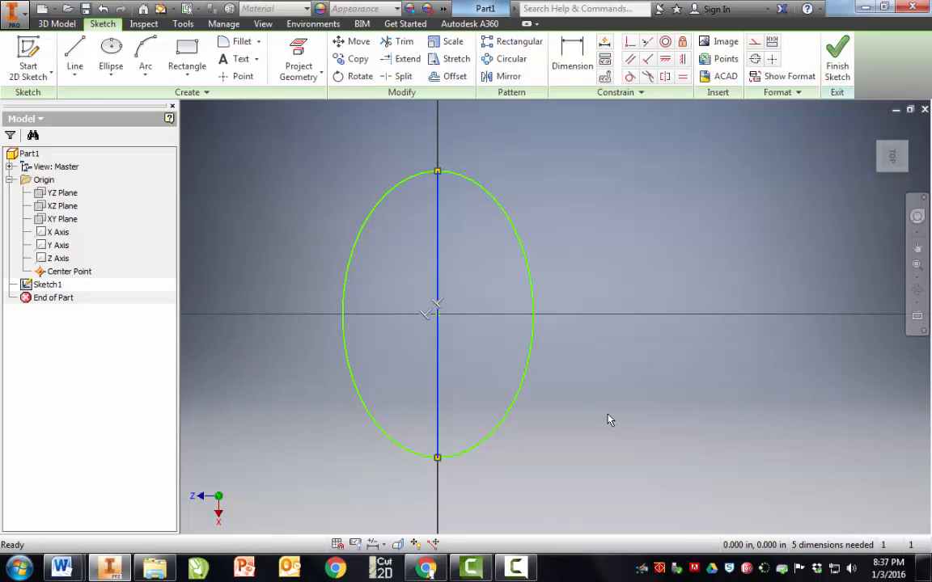
click(753, 46)
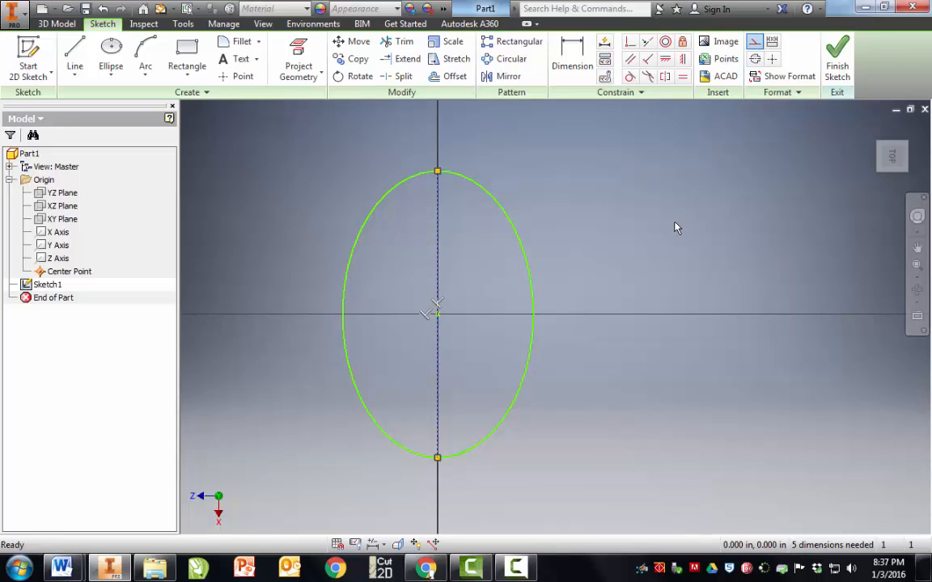
scroll(396, 285, up, 5)
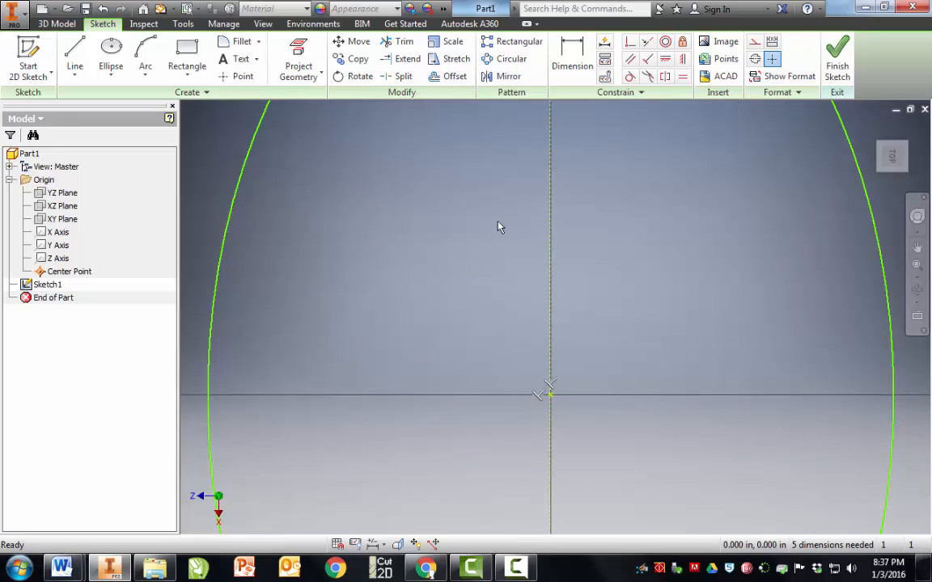
- Draw two circles in the ellipse's upper half, one on each side of the construction line, the right one about 41 in in diameter
scroll(498, 227, down, 5)
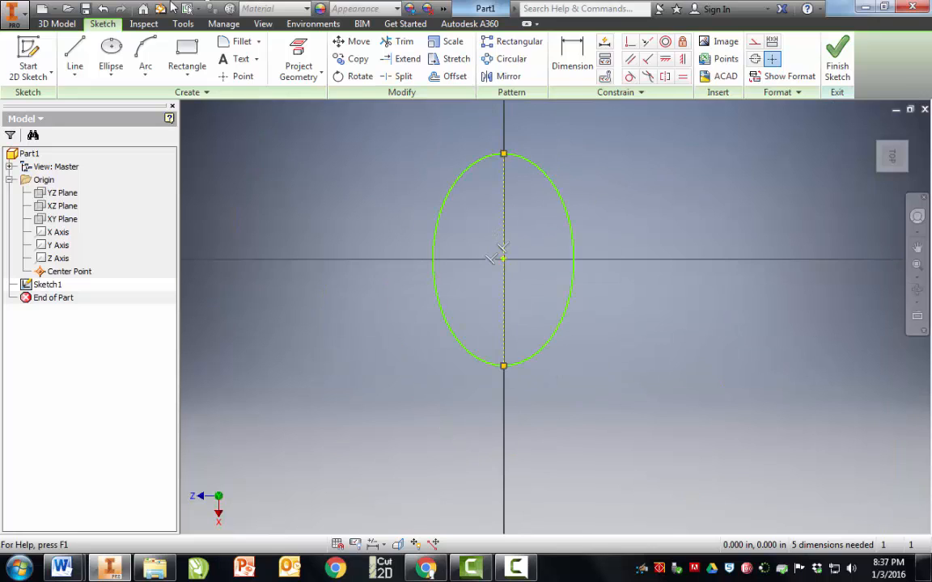
click(112, 76)
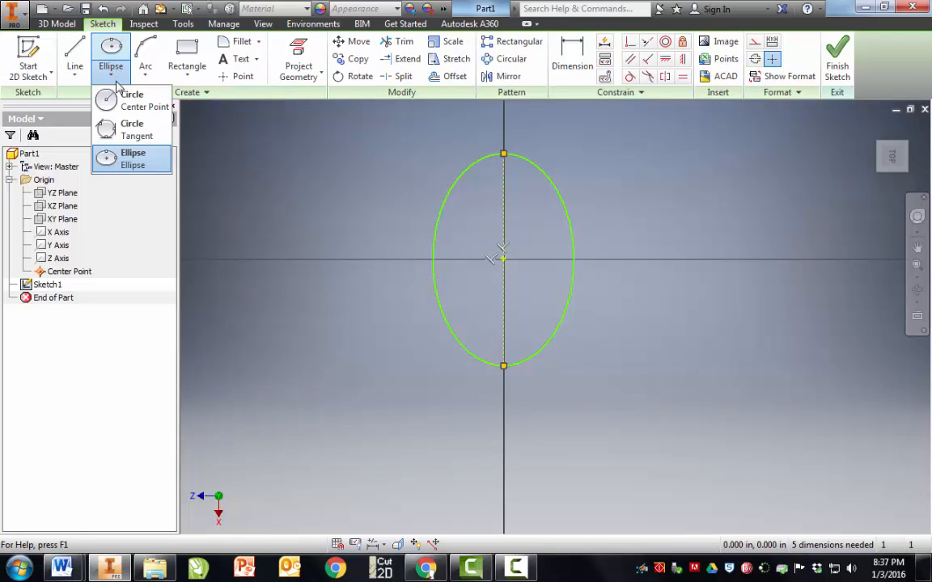
click(131, 98)
click(502, 259)
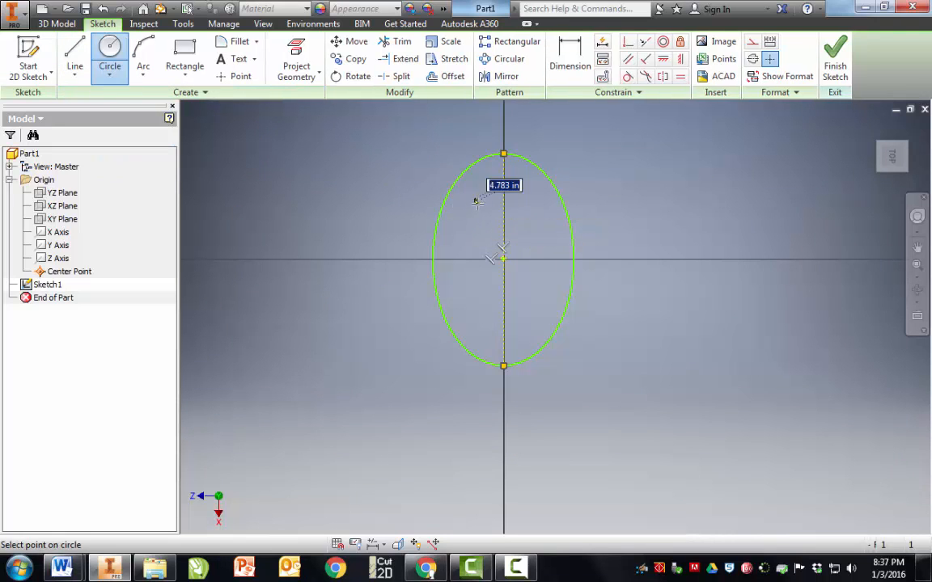
click(483, 194)
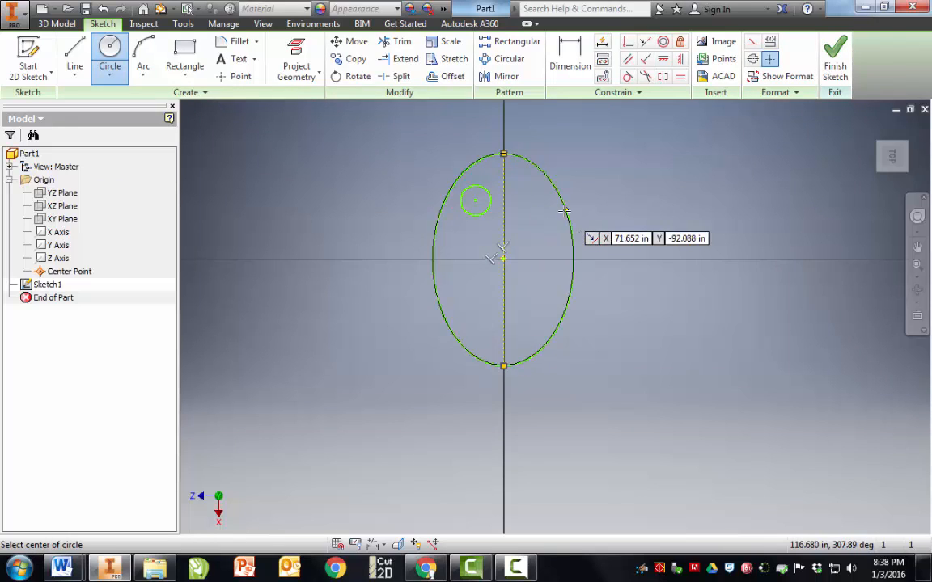
click(534, 215)
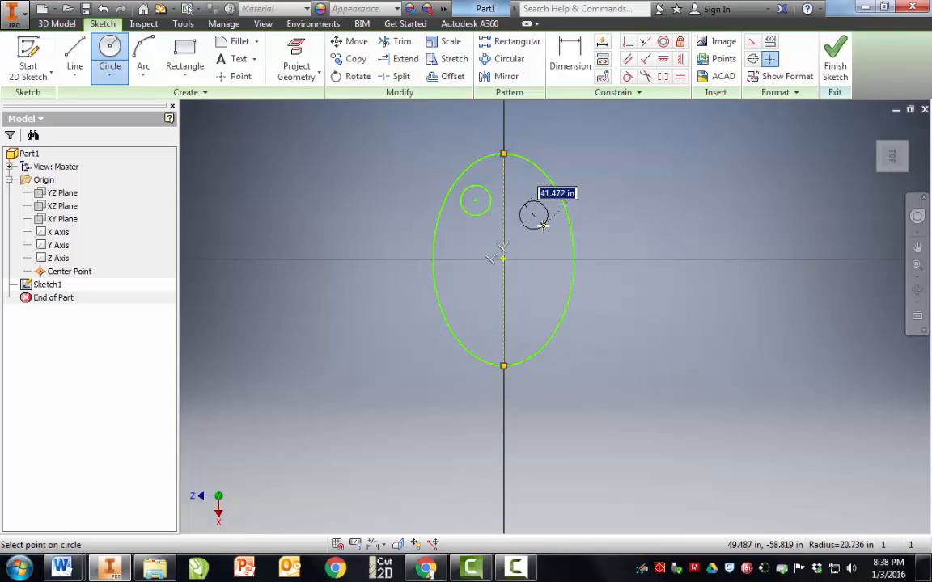
click(543, 225)
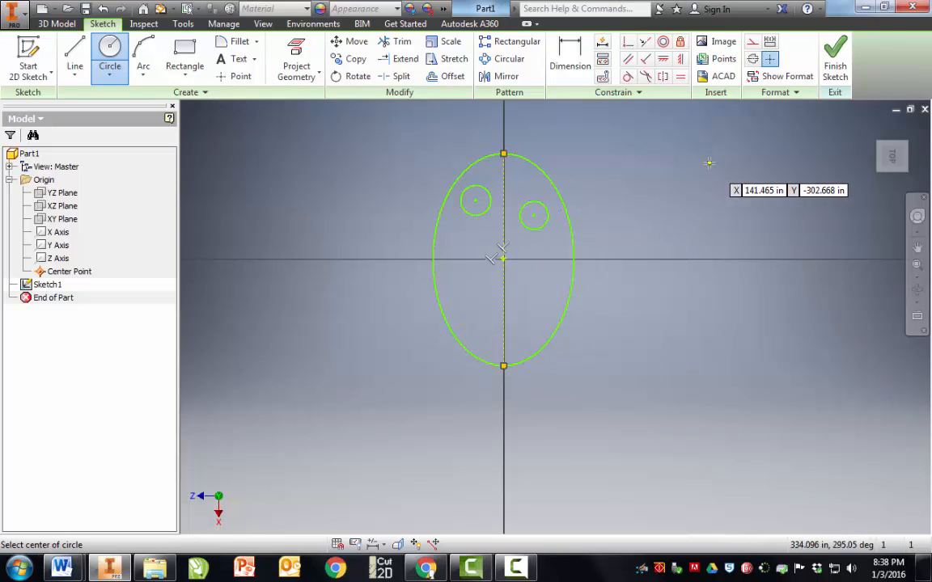
- Make the two circles symmetric about the vertical construction line, then reshape the right circle to be larger and nearer the line
click(662, 76)
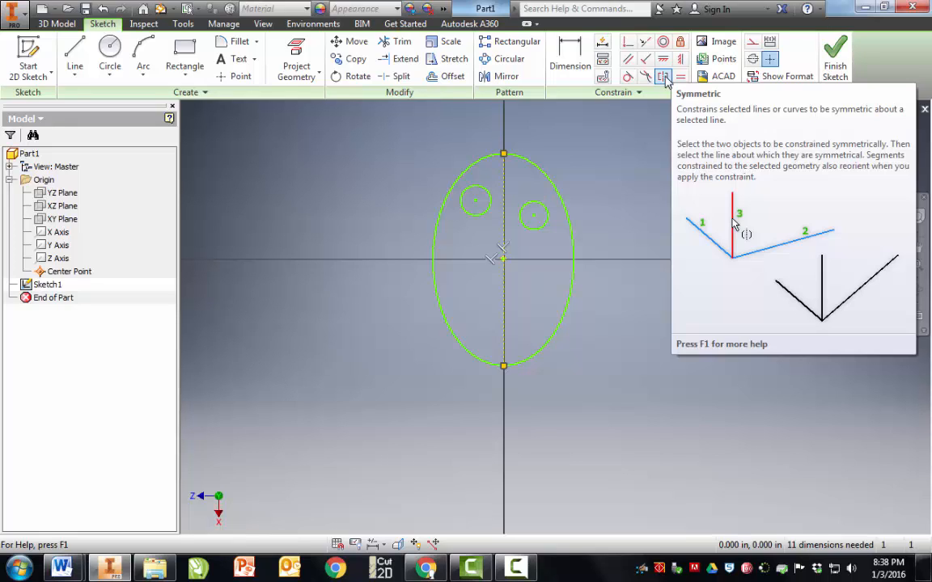
click(664, 79)
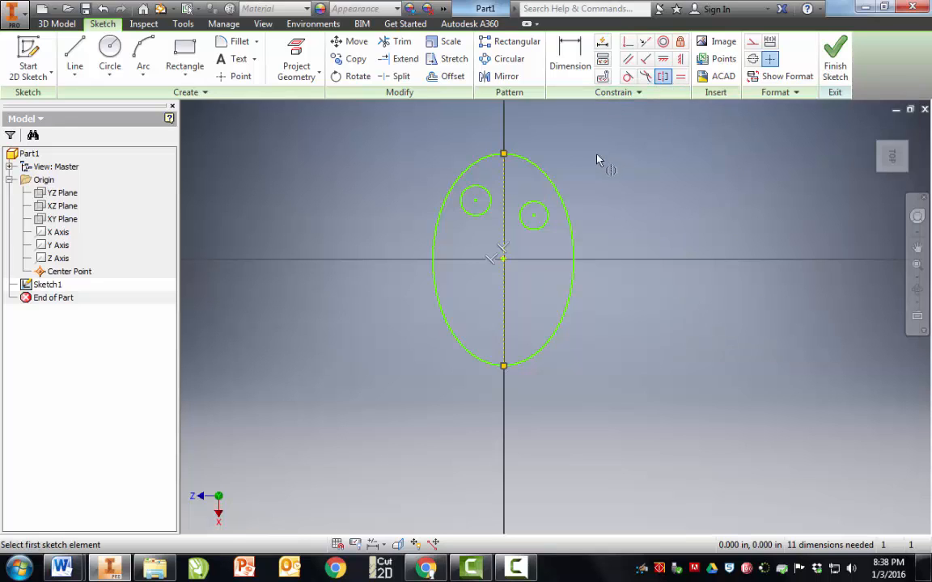
click(489, 214)
click(530, 232)
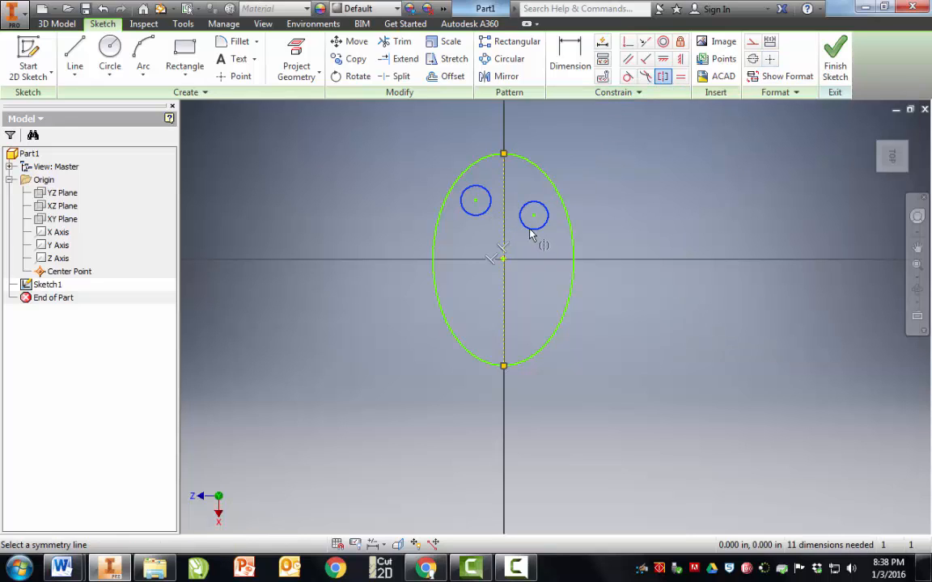
click(504, 235)
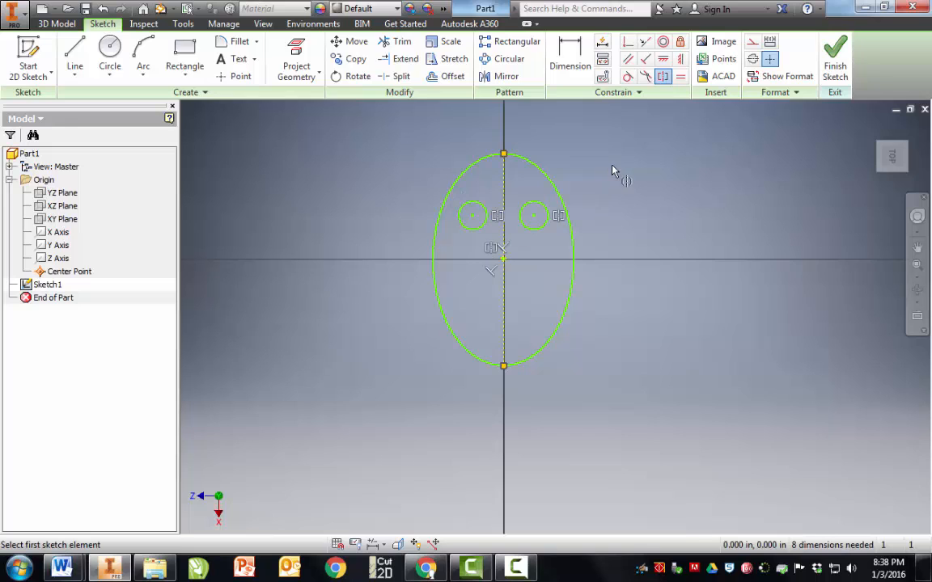
key(Escape)
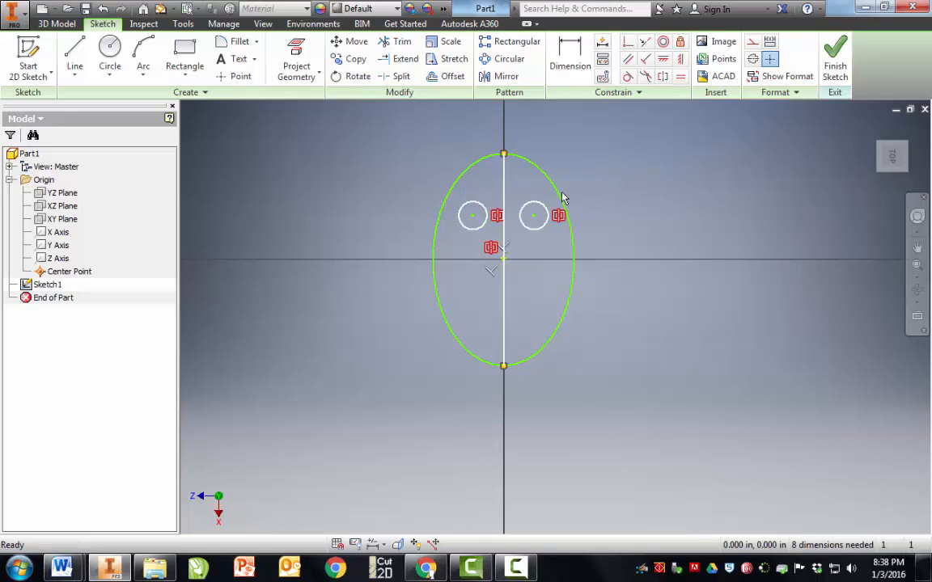
mouse_move(542, 234)
mouse_down()
mouse_move(538, 219)
mouse_move(535, 234)
mouse_move(609, 218)
mouse_move(556, 155)
mouse_move(502, 201)
mouse_move(530, 222)
mouse_up()
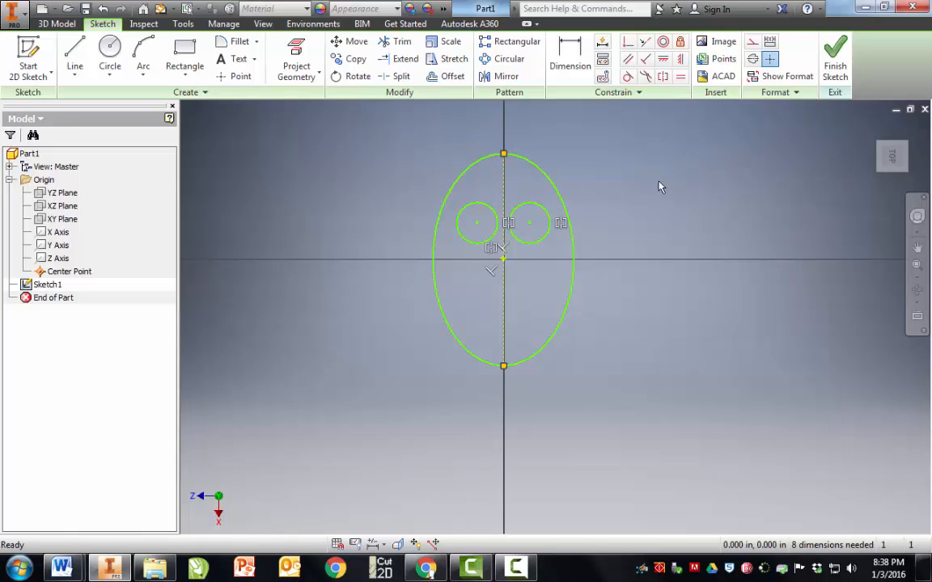
- Draw a slanted line from the construction line between the two circles down to the left, past the horizontal axis
click(74, 60)
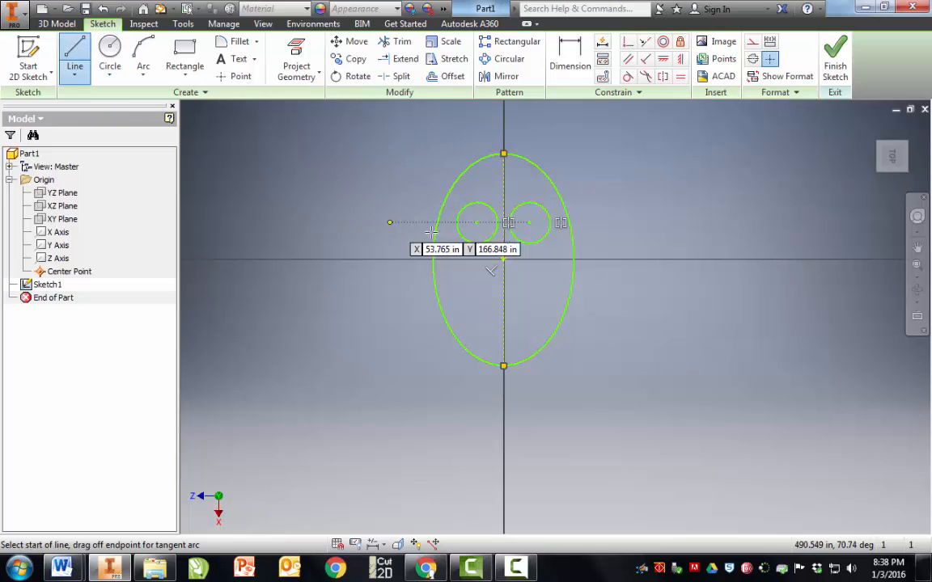
scroll(469, 234, up, 5)
scroll(469, 234, down, 8)
scroll(468, 198, up, 5)
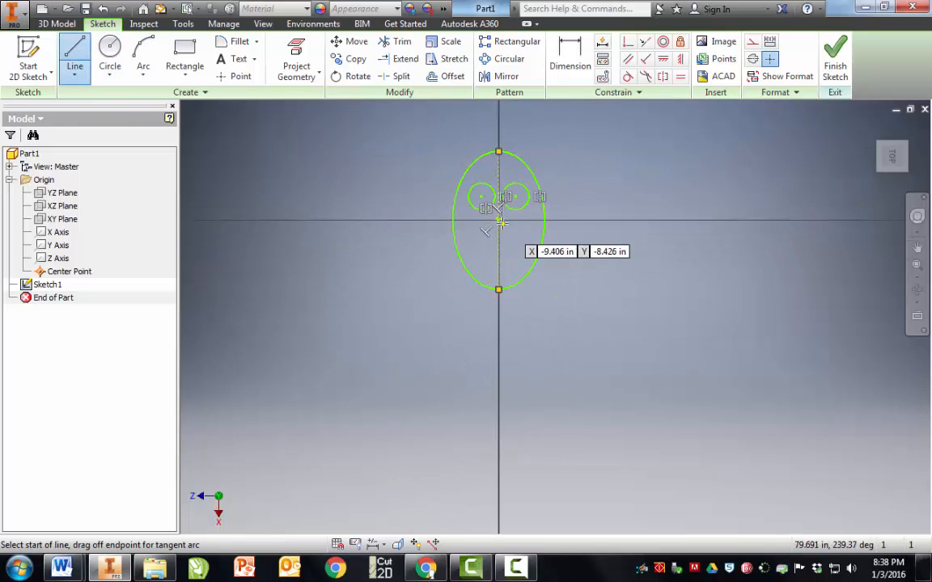
scroll(475, 204, down, 4)
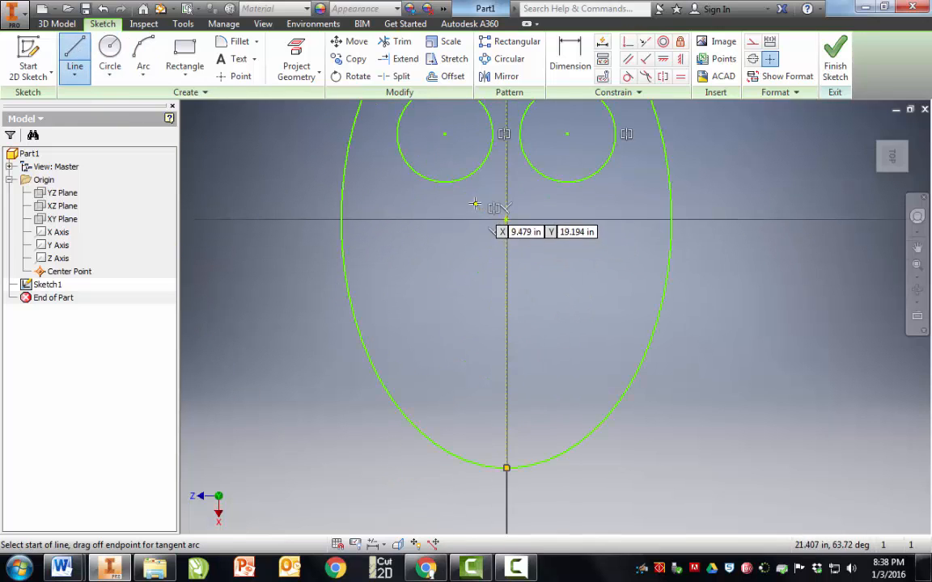
click(507, 168)
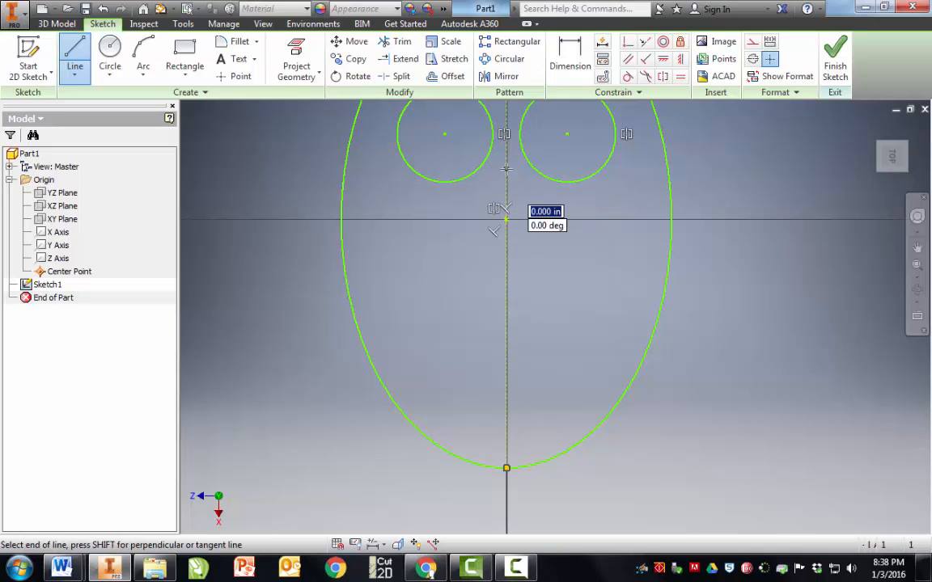
click(446, 314)
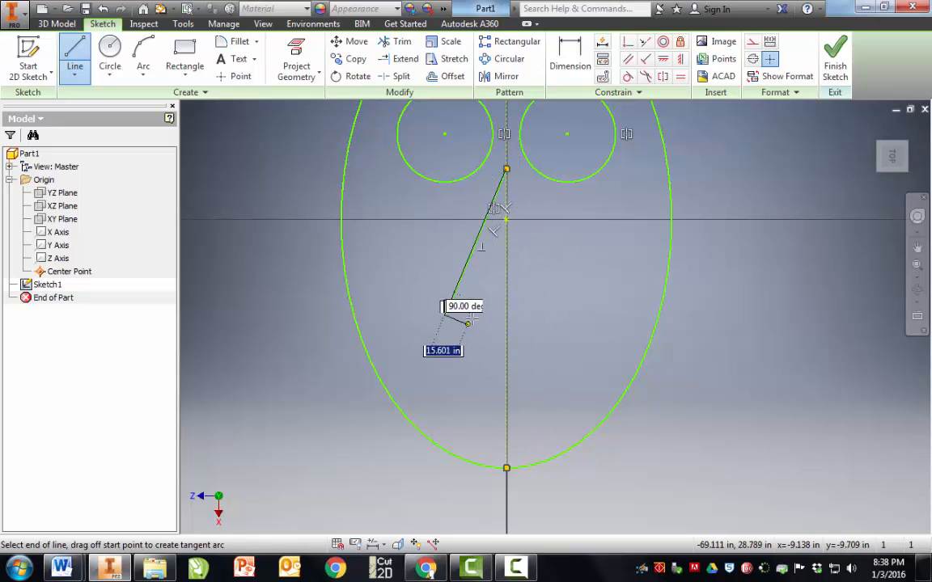
key(Escape)
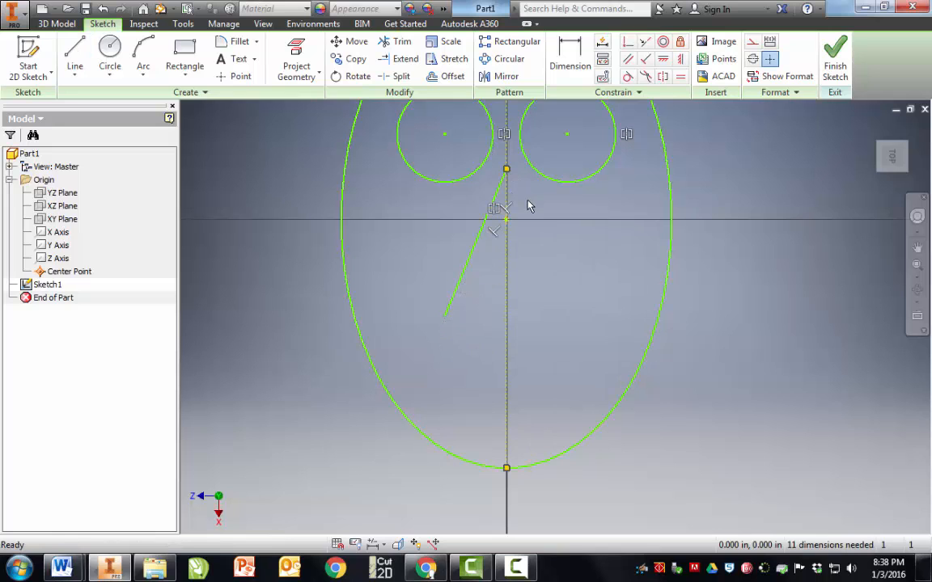
- Draw a second, shorter slanted line from the same starting point down to the right
key(l)
click(506, 169)
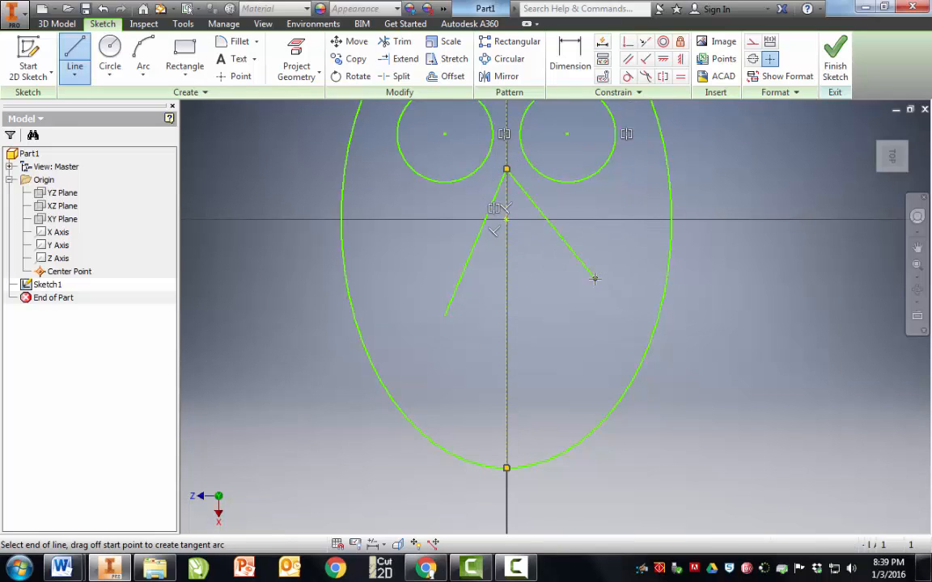
click(595, 278)
key(Escape)
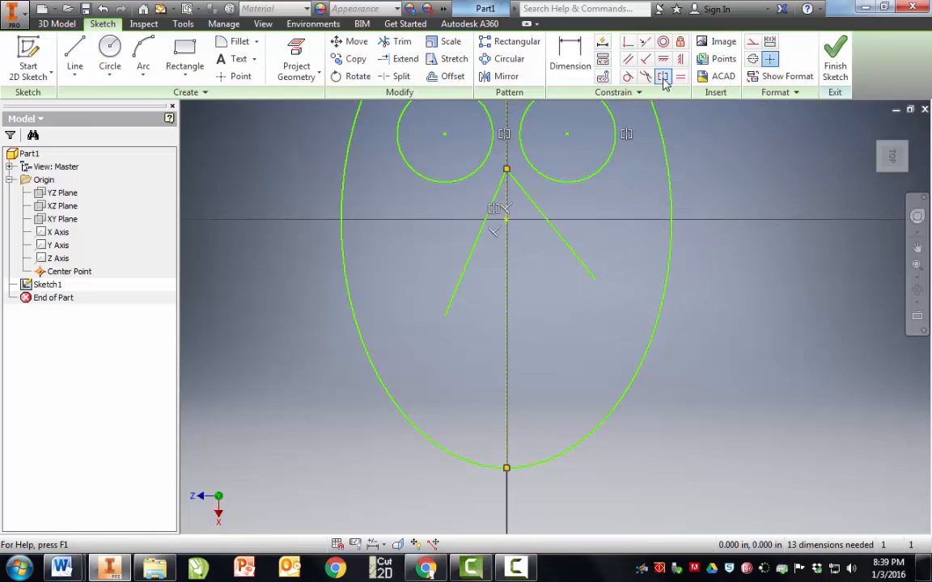
- Make the two slanted lines symmetric about the construction line and move the left line's lower endpoint up and inward
click(663, 78)
click(454, 291)
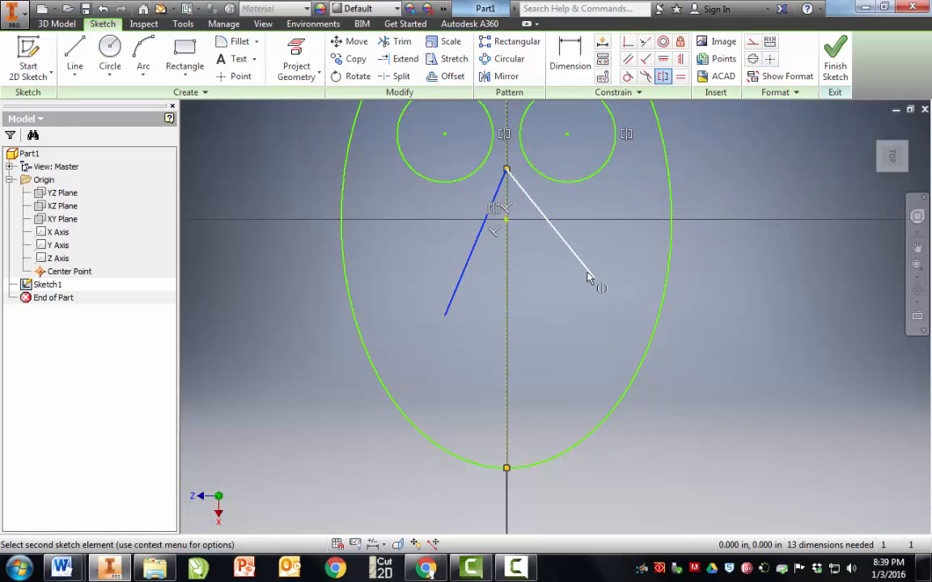
click(588, 277)
click(506, 324)
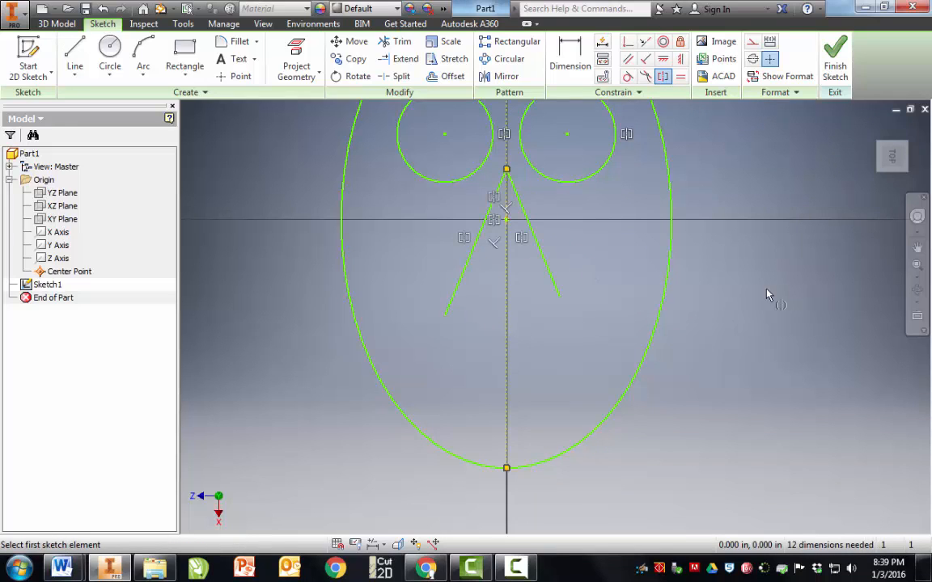
key(Escape)
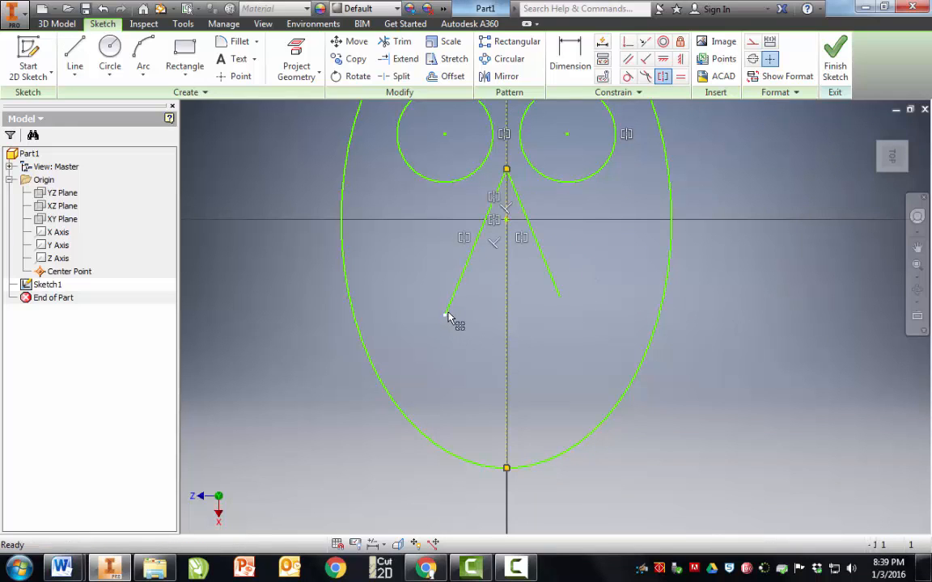
drag(445, 316, 464, 284)
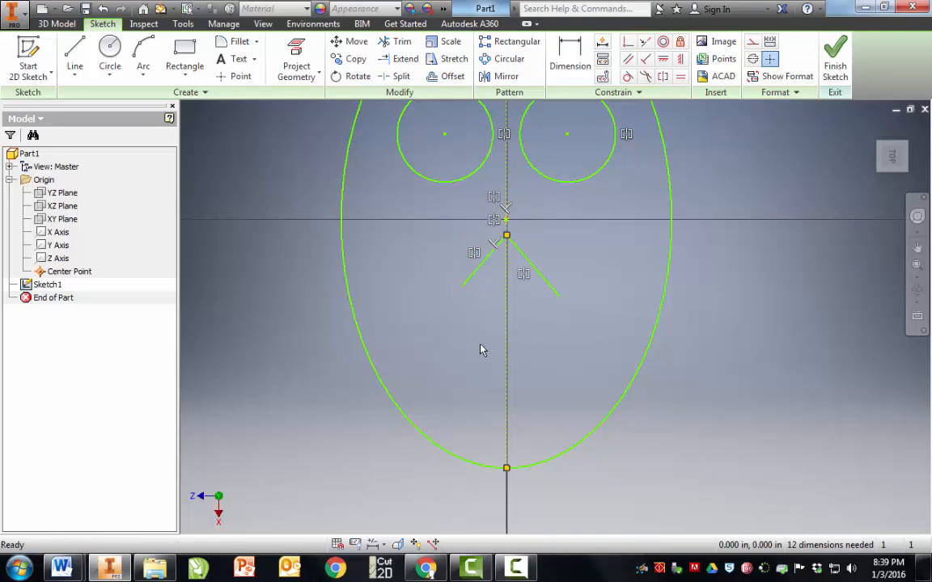
- Make the lower endpoints of the slanted lines symmetric about the construction line and spread the lines by moving the right endpoint
scroll(477, 311, down, 3)
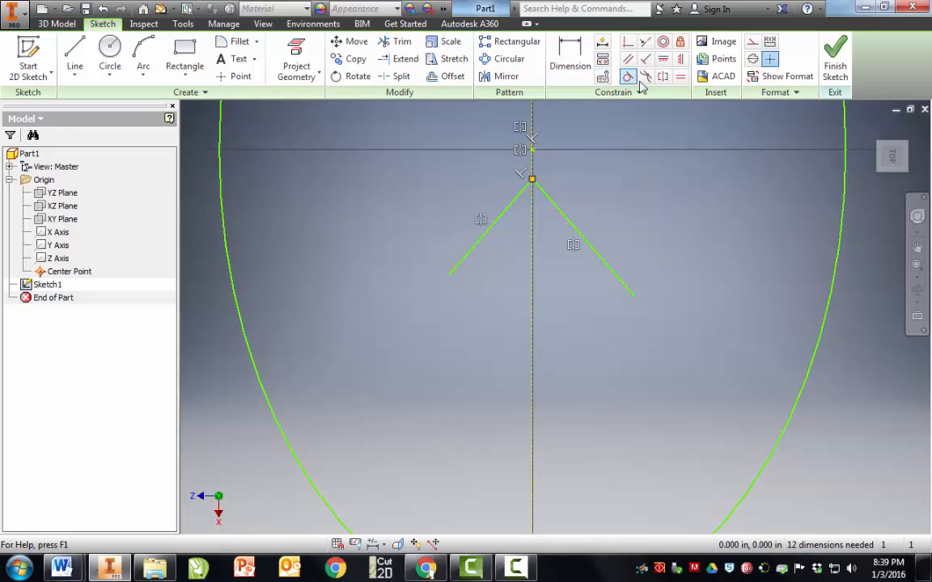
click(663, 76)
click(450, 283)
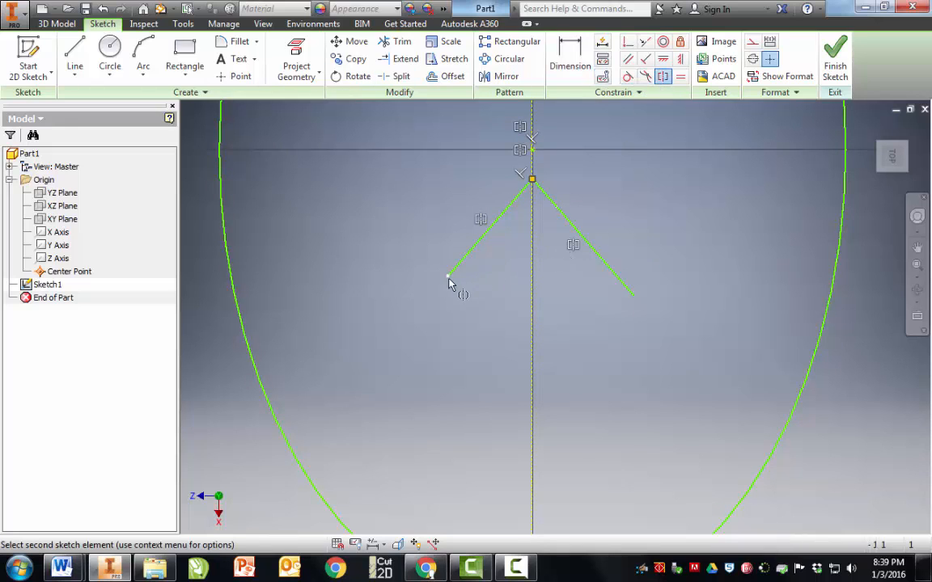
click(638, 307)
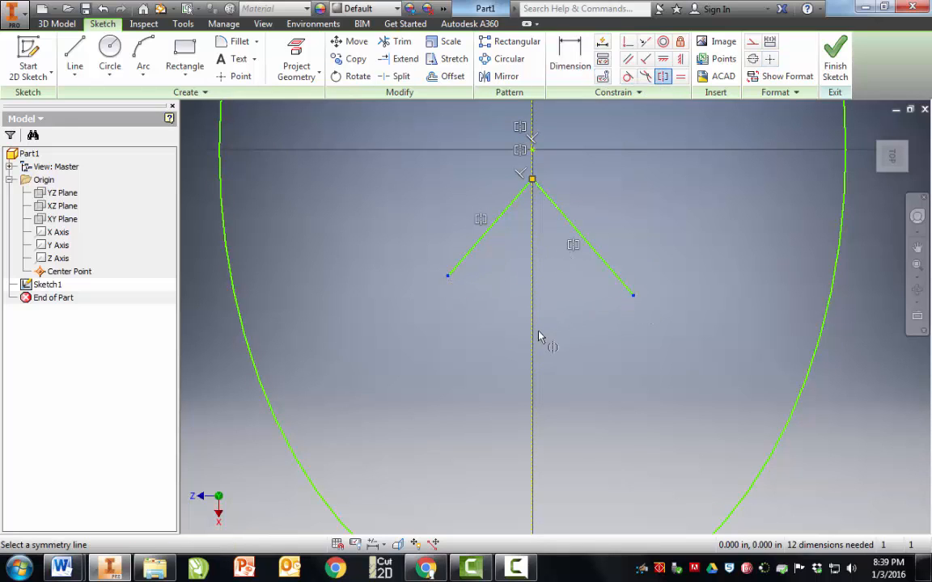
click(532, 340)
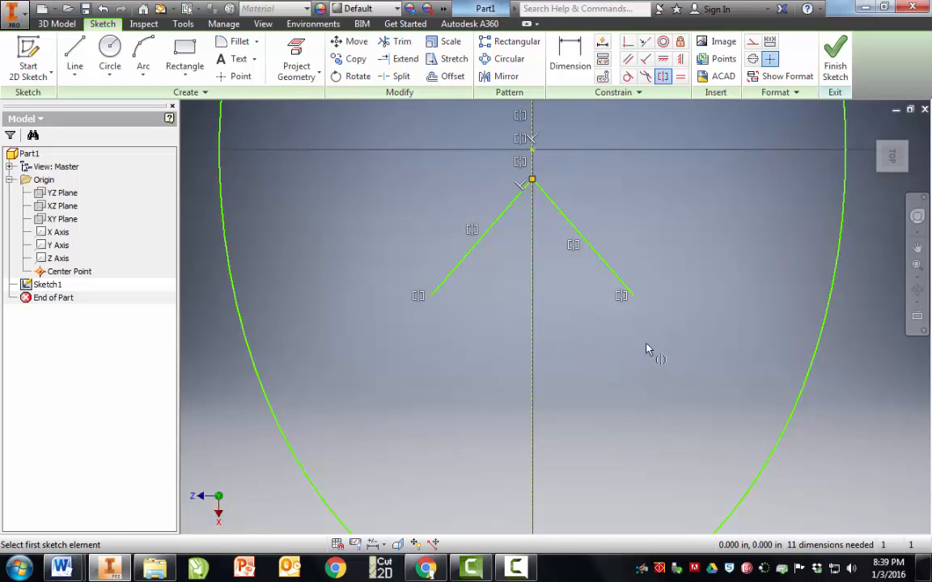
key(Escape)
drag(638, 303, 651, 323)
click(618, 352)
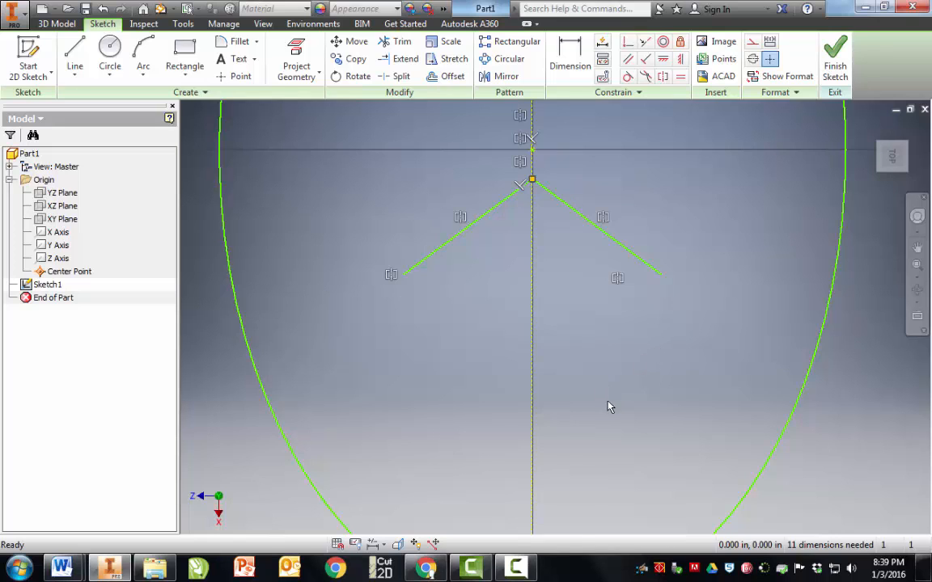
- Delete both slanted lines below the circles
scroll(606, 400, up, 5)
click(546, 360)
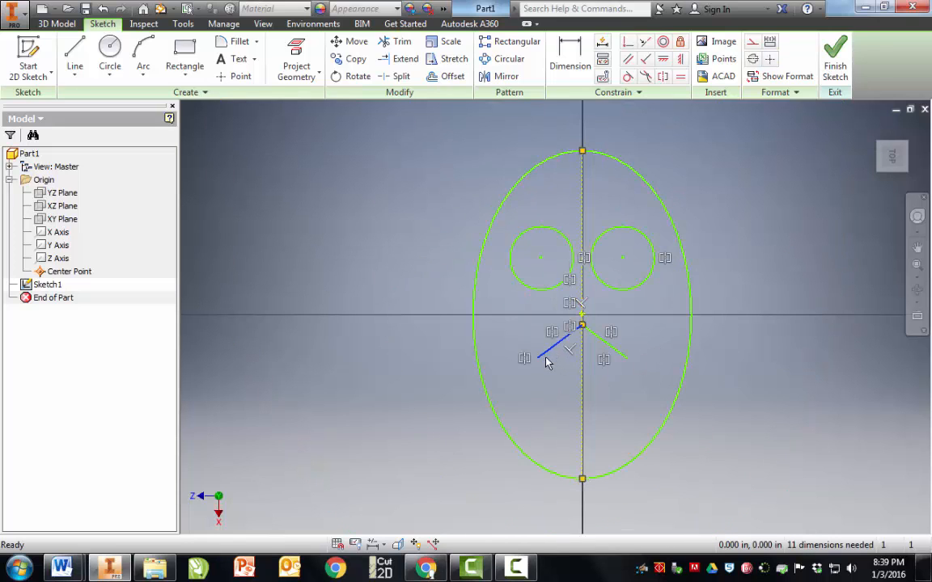
key(Delete)
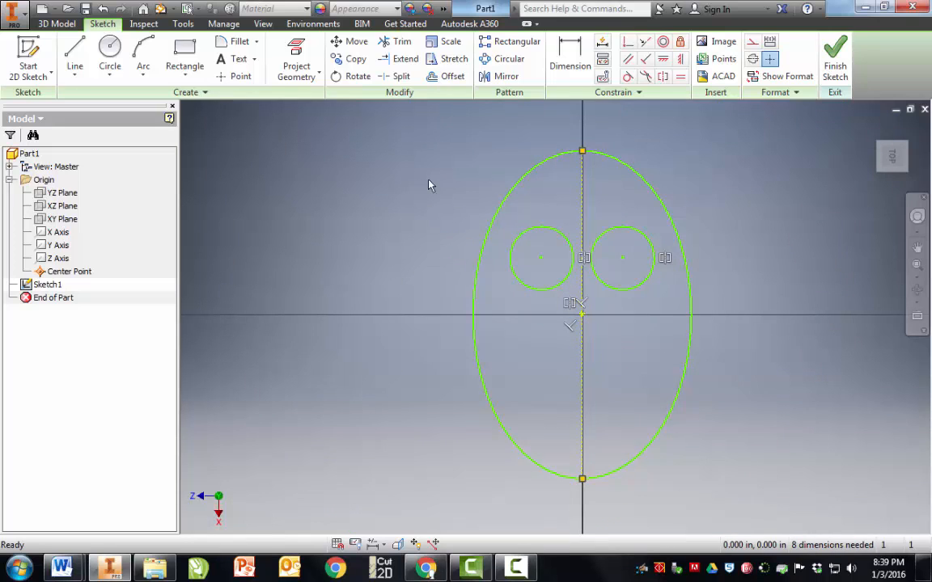
- Draw a half-nose outline of four connected lines left of the construction line, starting below the circles and ending horizontally on that line
click(74, 50)
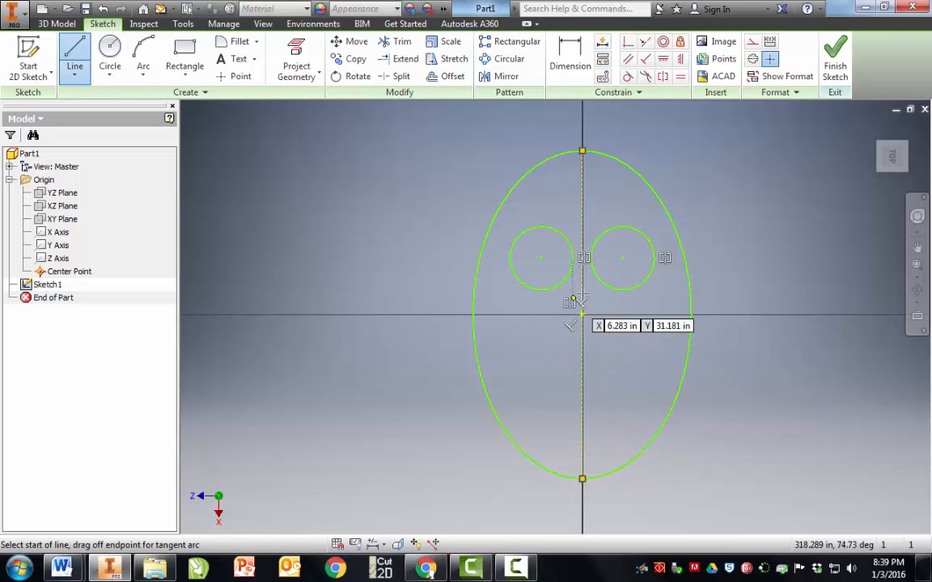
click(581, 289)
click(537, 364)
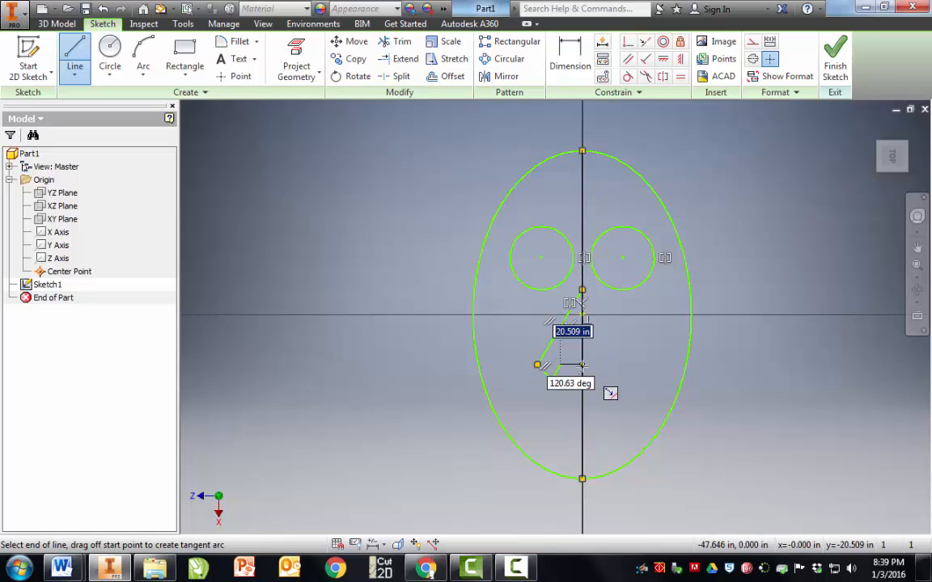
click(582, 365)
right_click(585, 359)
key(Escape)
scroll(560, 368, down, 6)
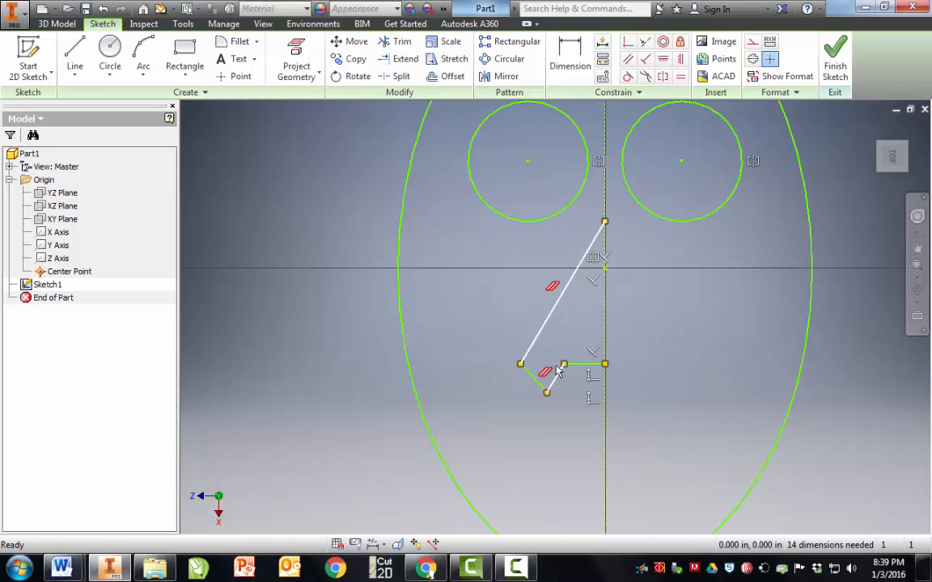
click(601, 64)
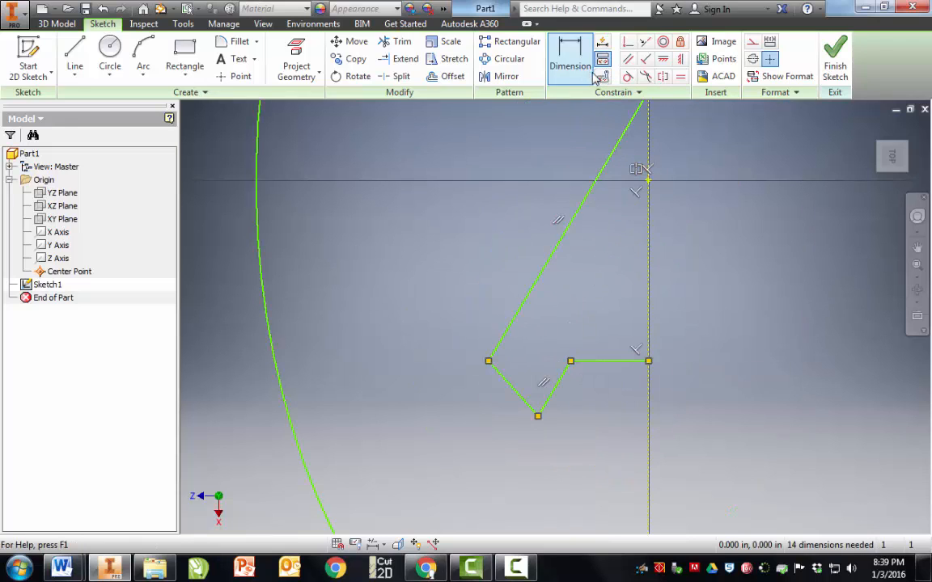
- Mirror the four half-nose lines across the vertical construction line, leaving the left eye circle out of the selection
scroll(599, 277, up, 5)
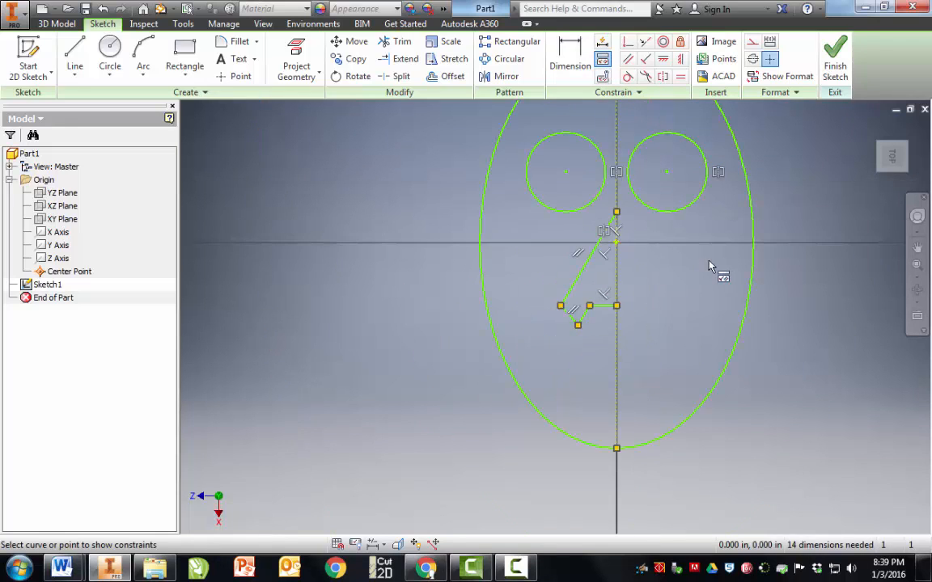
key(Escape)
scroll(629, 296, down, 3)
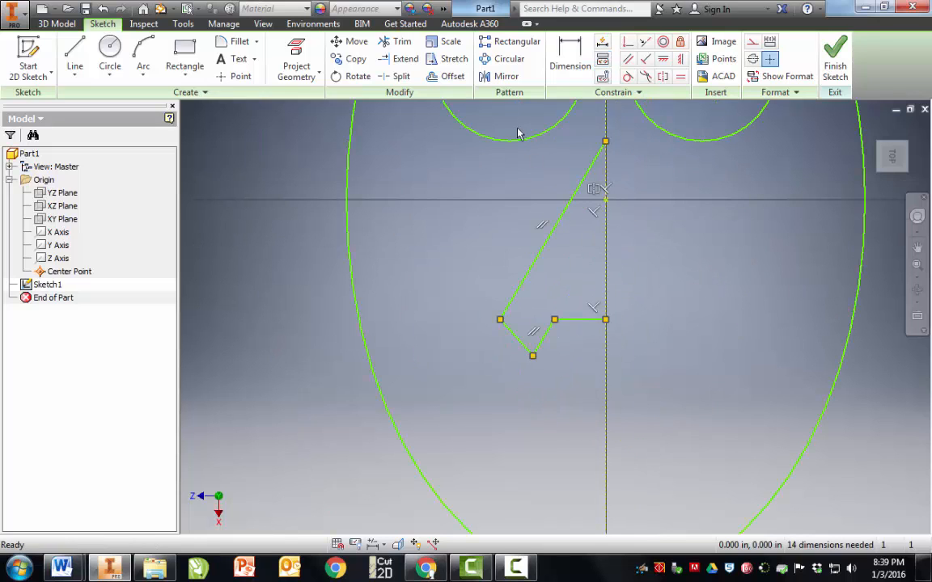
click(507, 77)
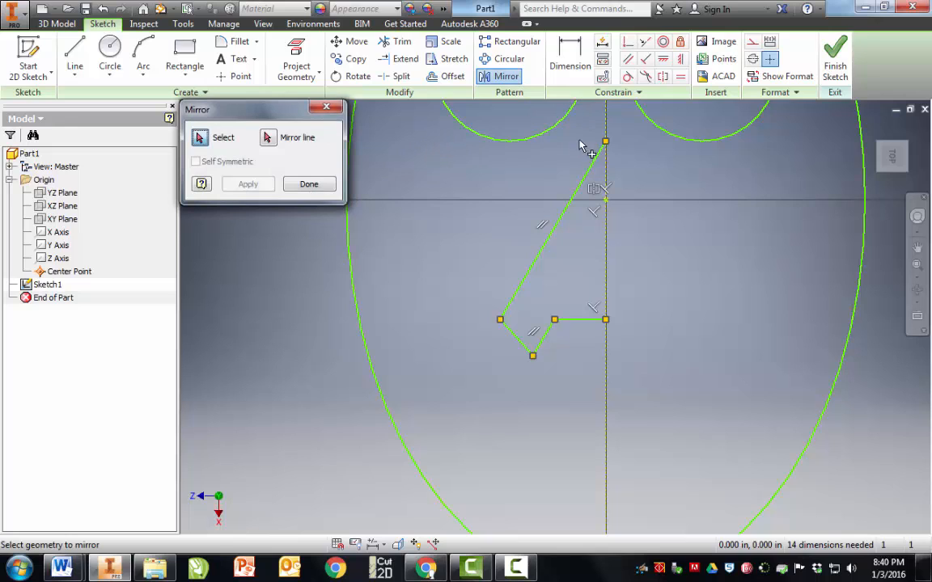
drag(635, 133, 494, 402)
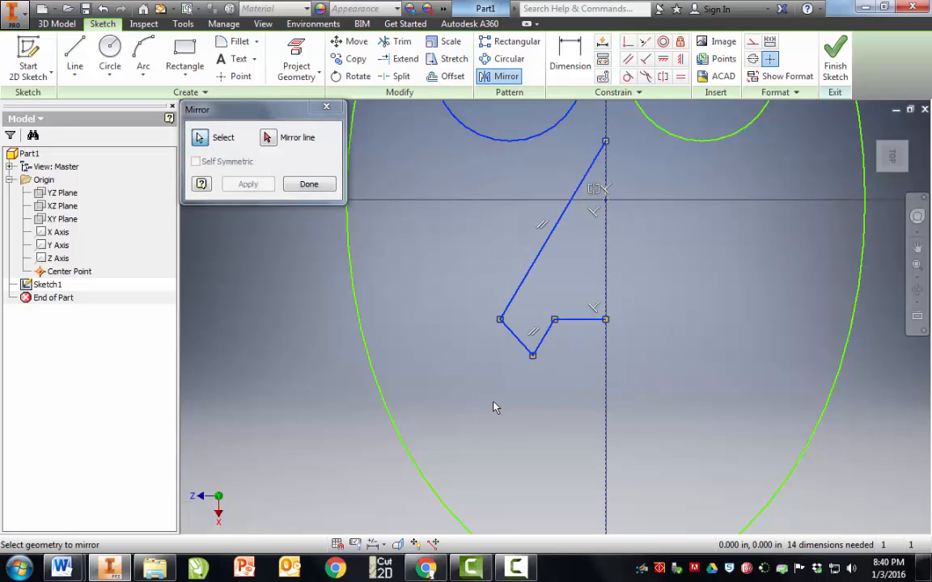
ctrl+click(506, 141)
click(276, 138)
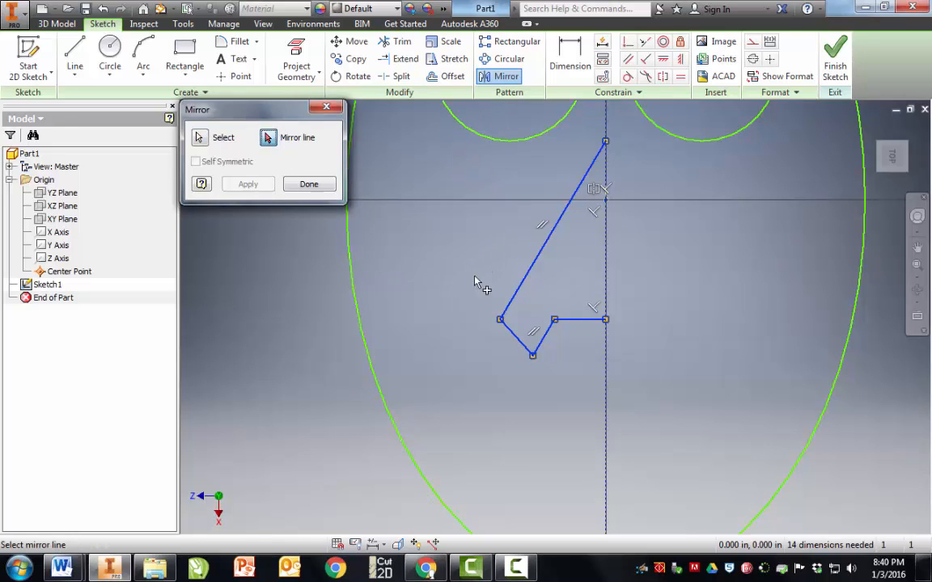
click(606, 306)
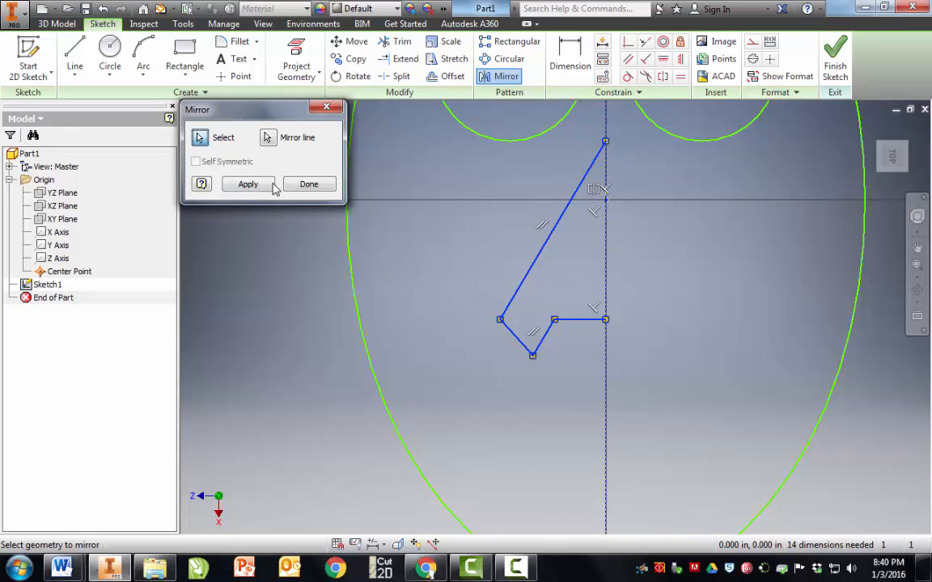
click(306, 186)
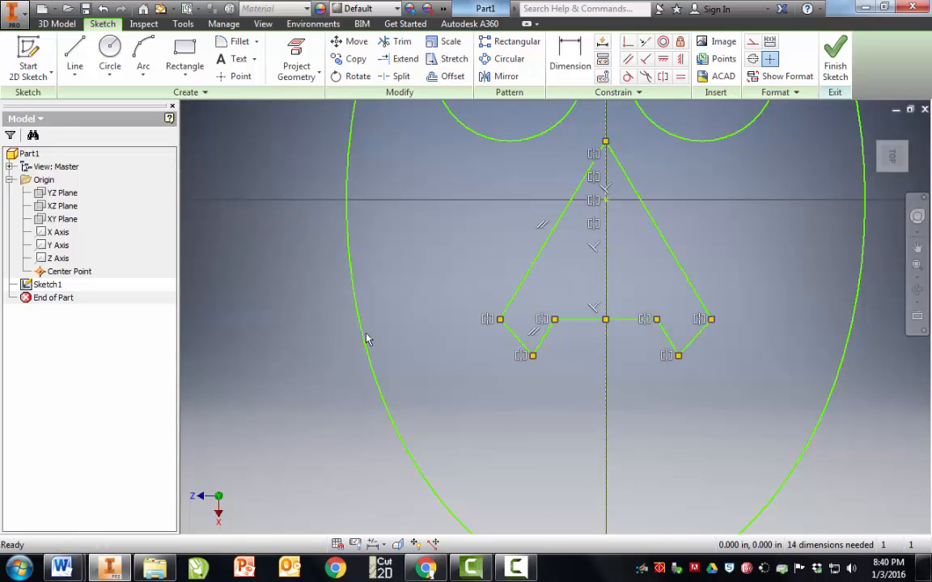
- Reshape the mirrored nose by moving its left slanted side and outer left corner, making the nose shorter and the nostril tips smaller
drag(529, 356, 528, 333)
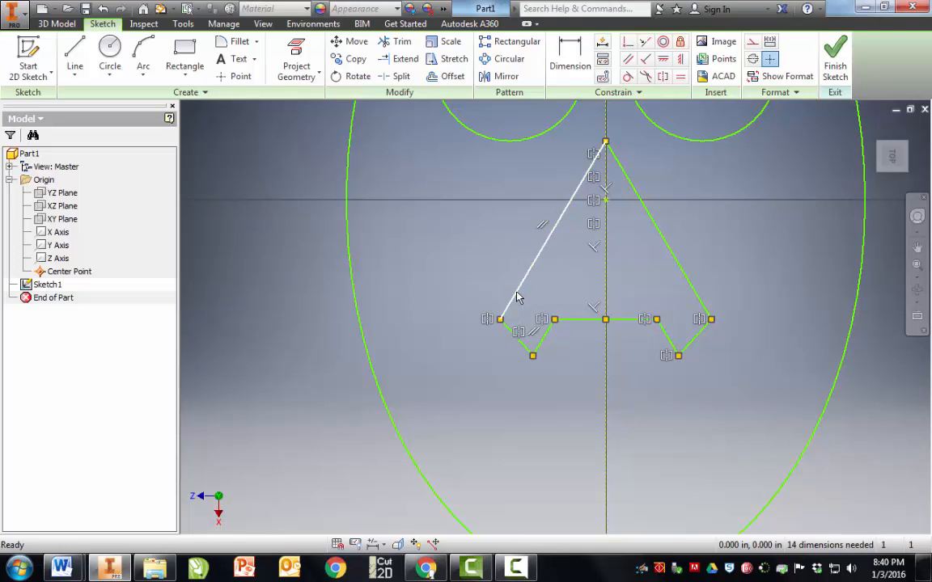
drag(516, 292, 495, 299)
mouse_move(491, 319)
mouse_down()
mouse_move(521, 358)
mouse_move(585, 339)
mouse_up()
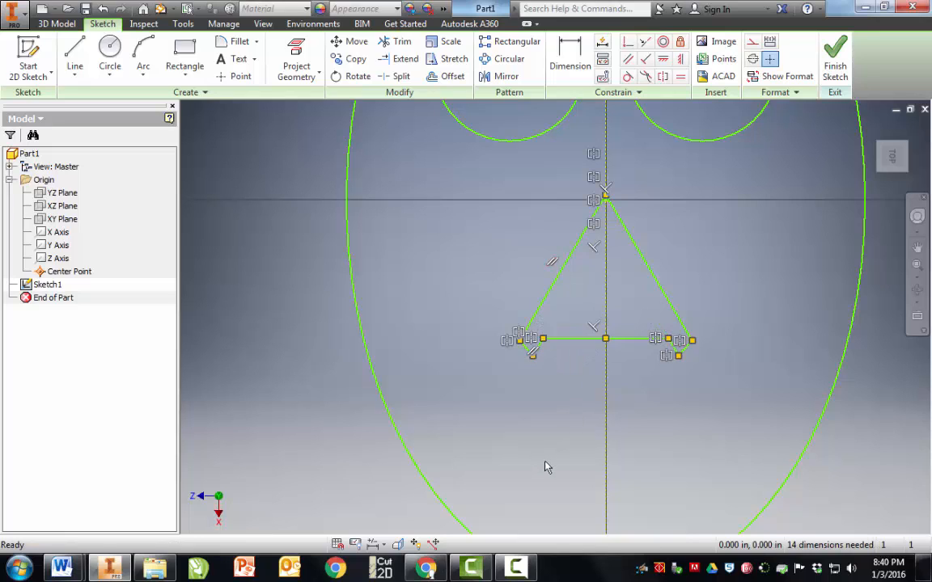